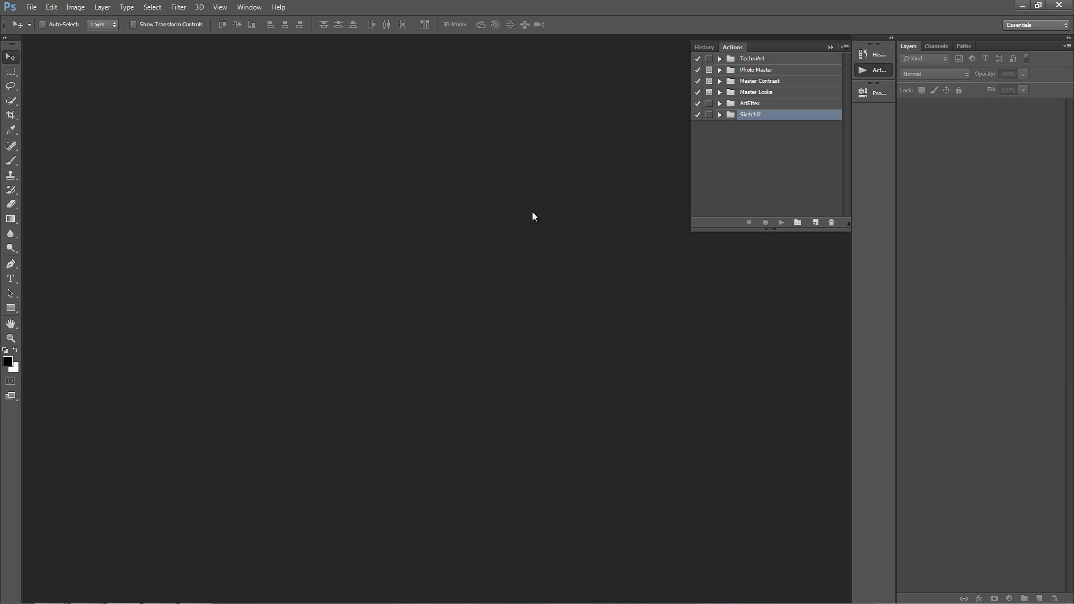
- Bring up the Open dialog with Ctrl+O, showing the Cell Shader folder
{"action": "key", "text": "ctrl+o"}
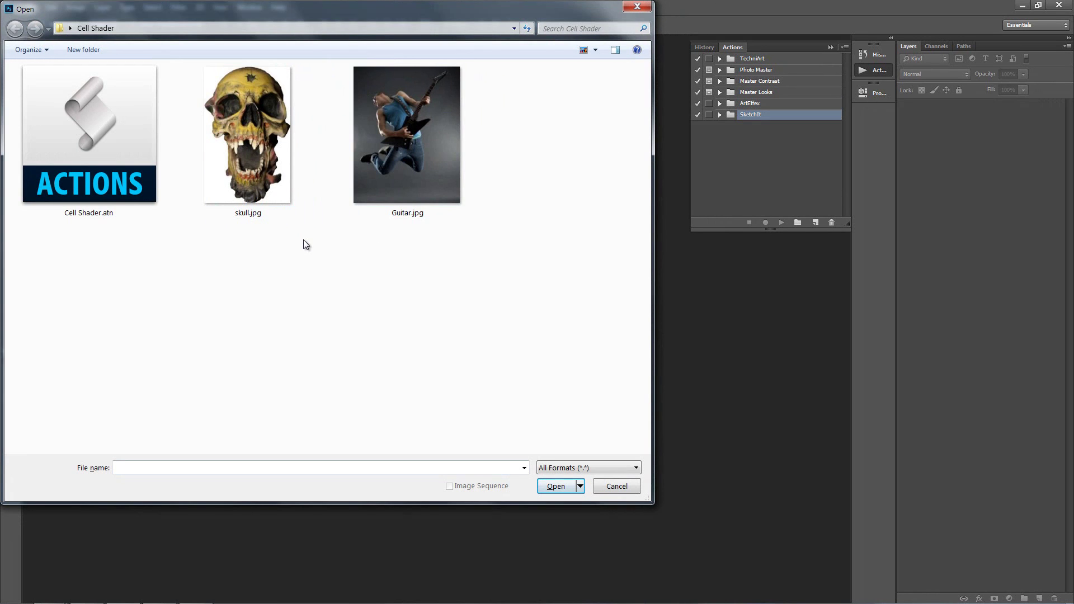
- Open skull.jpg and confirm under Image > Mode that it is RGB Color
{"action": "double_click", "coordinate": [254, 159]}
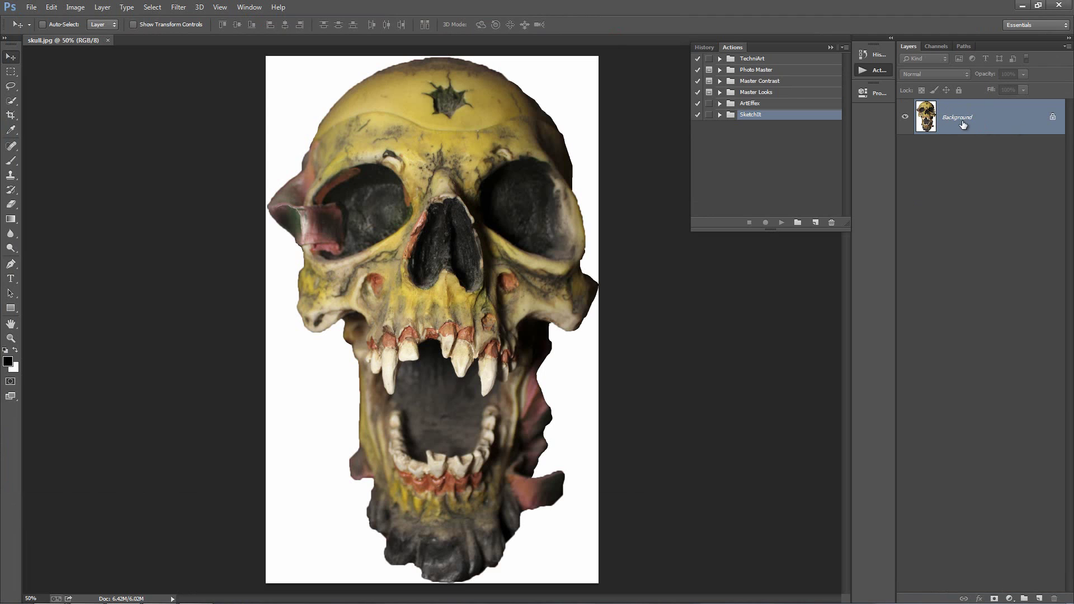
{"action": "left_click", "coordinate": [75, 7]}
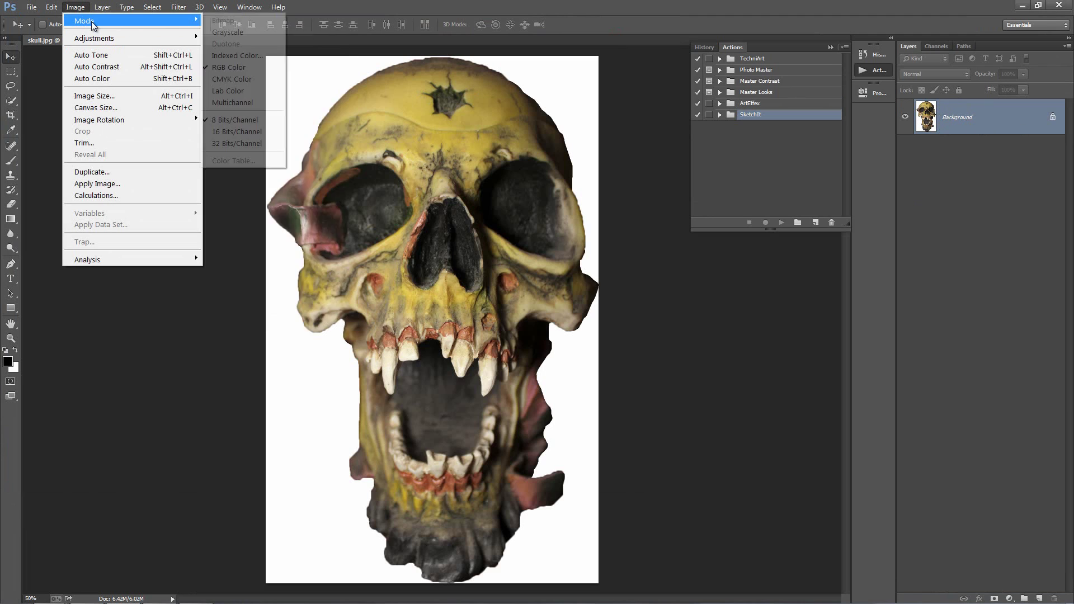
{"action": "mouse_move", "coordinate": [92, 21]}
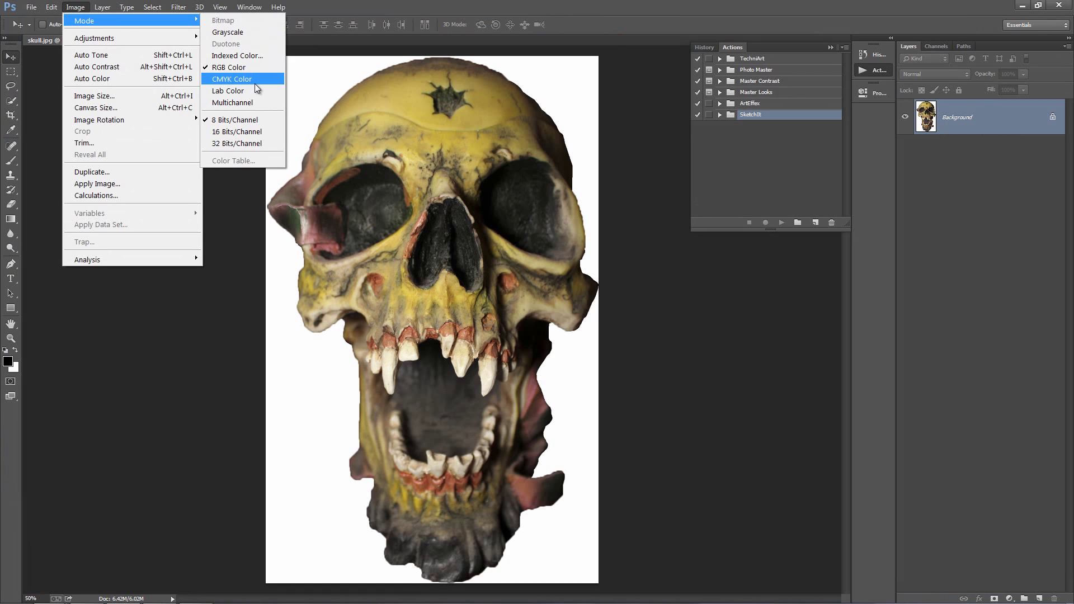
{"action": "left_click", "coordinate": [479, 200]}
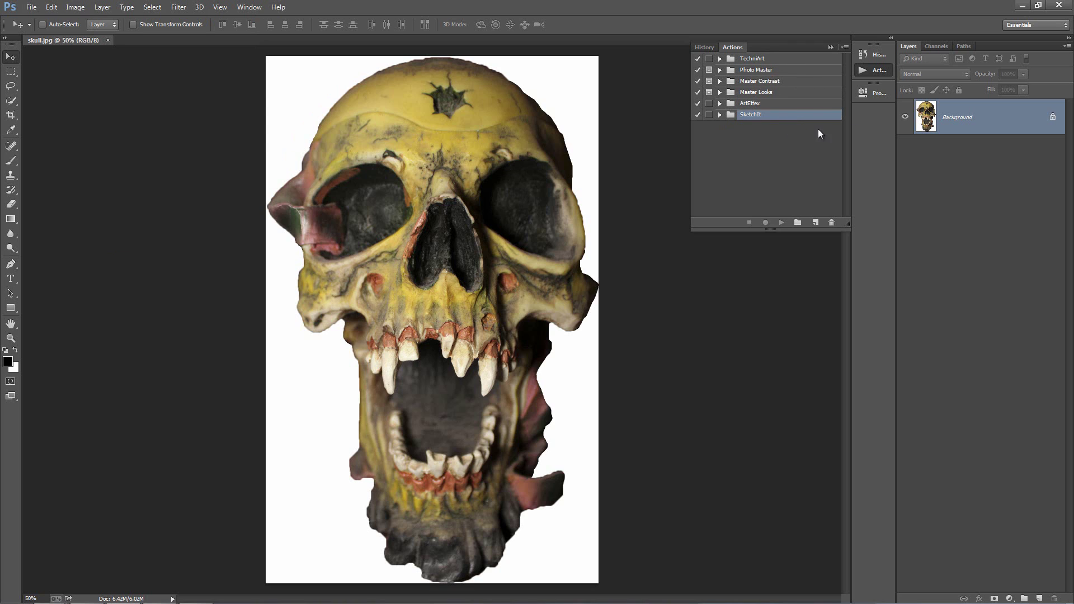
- Hide and then reshow the Actions panel from the Window menu
{"action": "left_click", "coordinate": [250, 8]}
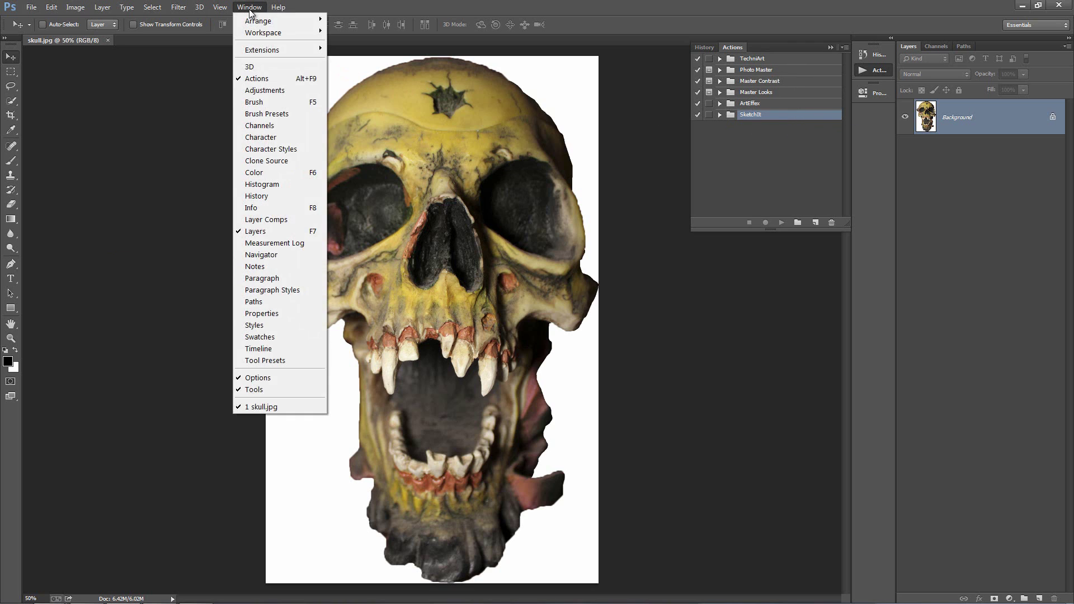
{"action": "left_click", "coordinate": [262, 81]}
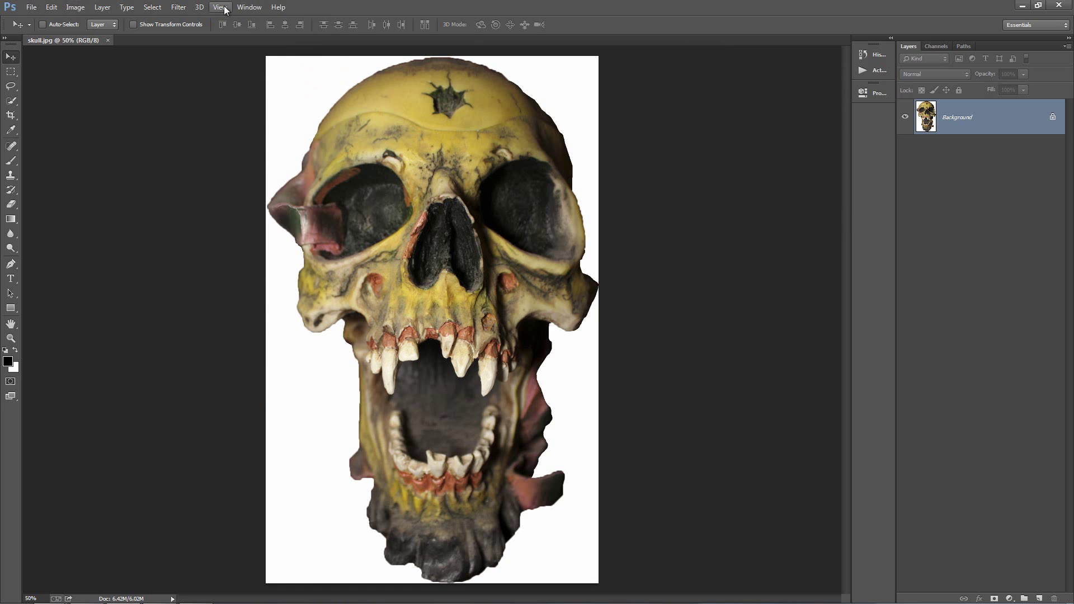
{"action": "left_click", "coordinate": [248, 7]}
{"action": "left_click", "coordinate": [257, 79]}
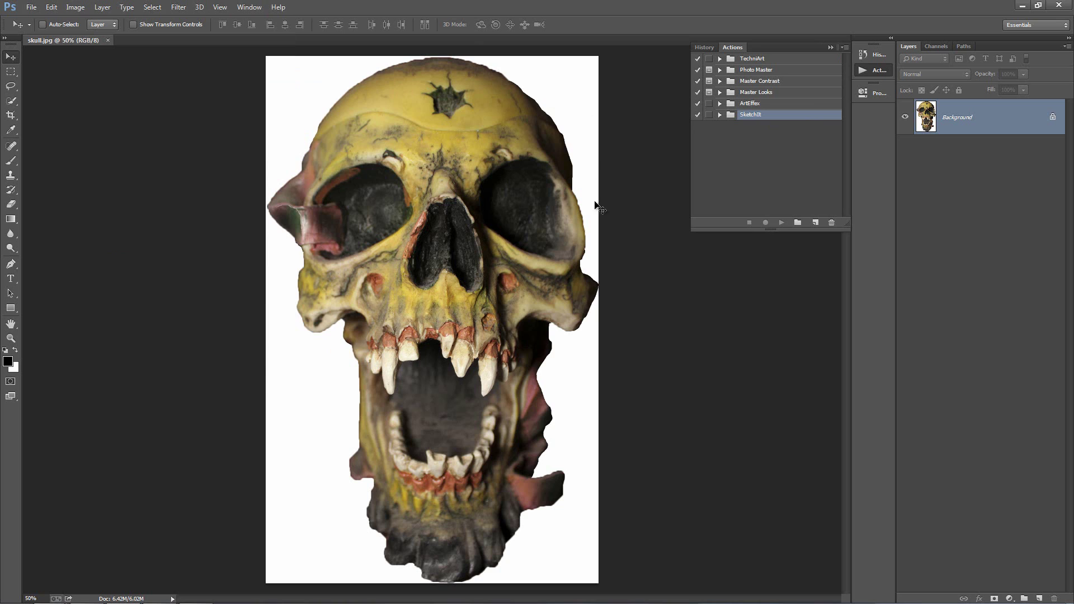
- Load the Cell Shader.atn action set through the Actions panel menu
{"action": "left_click", "coordinate": [844, 49]}
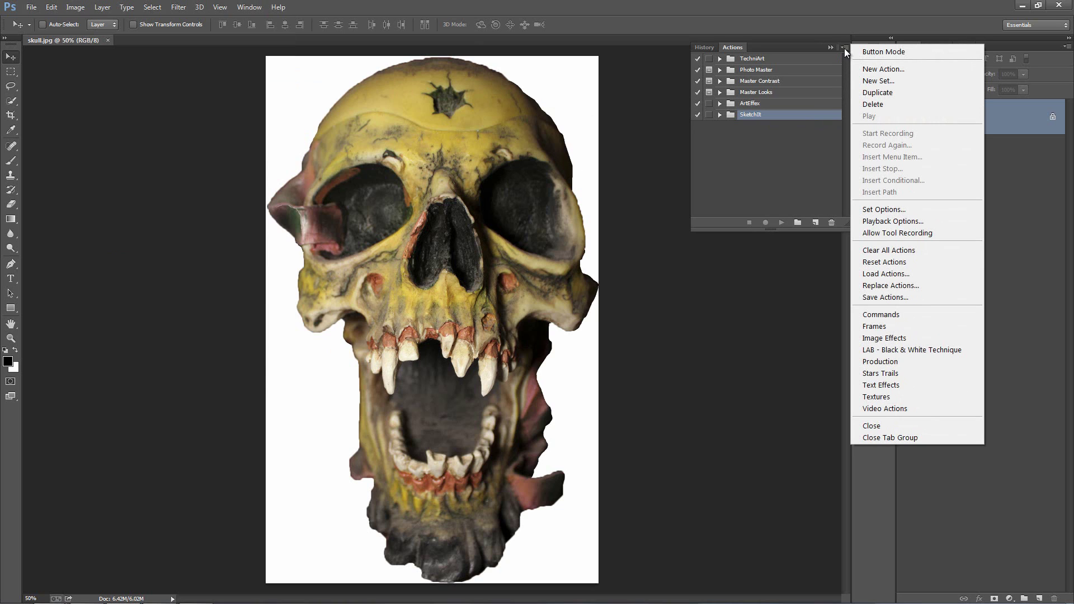
{"action": "left_click", "coordinate": [936, 273]}
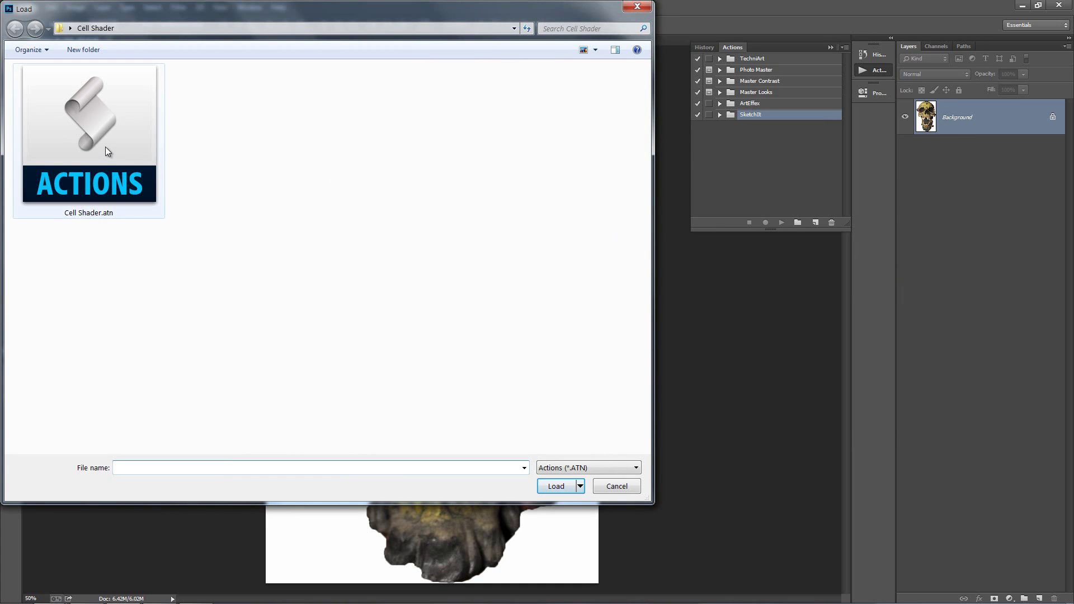
{"action": "double_click", "coordinate": [106, 147]}
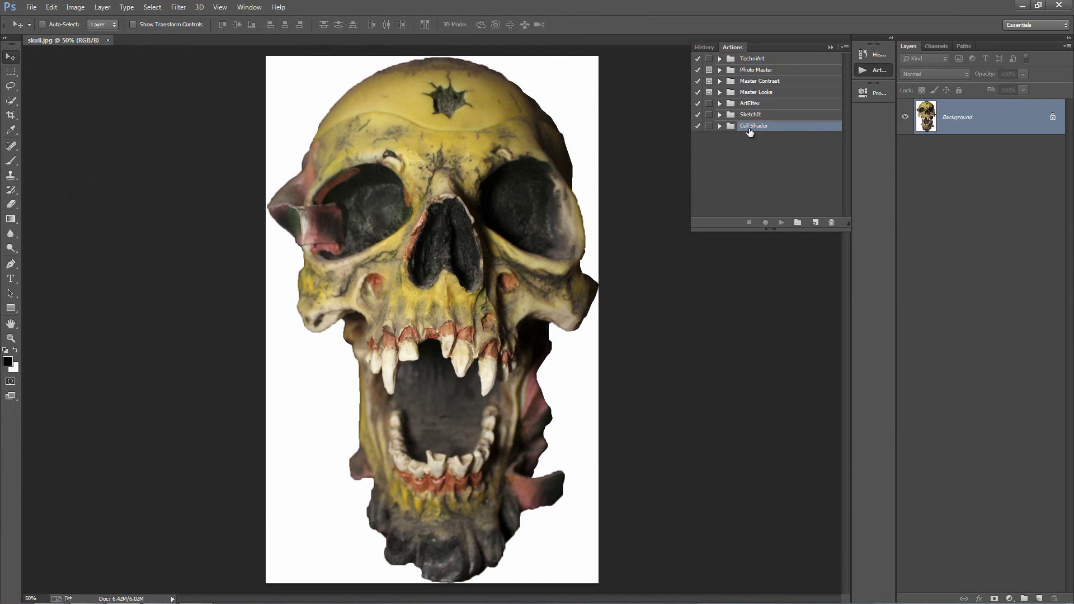
- Play the Cell Shader Action from the Cell Shader set on the skull photo
{"action": "left_click", "coordinate": [719, 126]}
{"action": "left_click", "coordinate": [767, 140]}
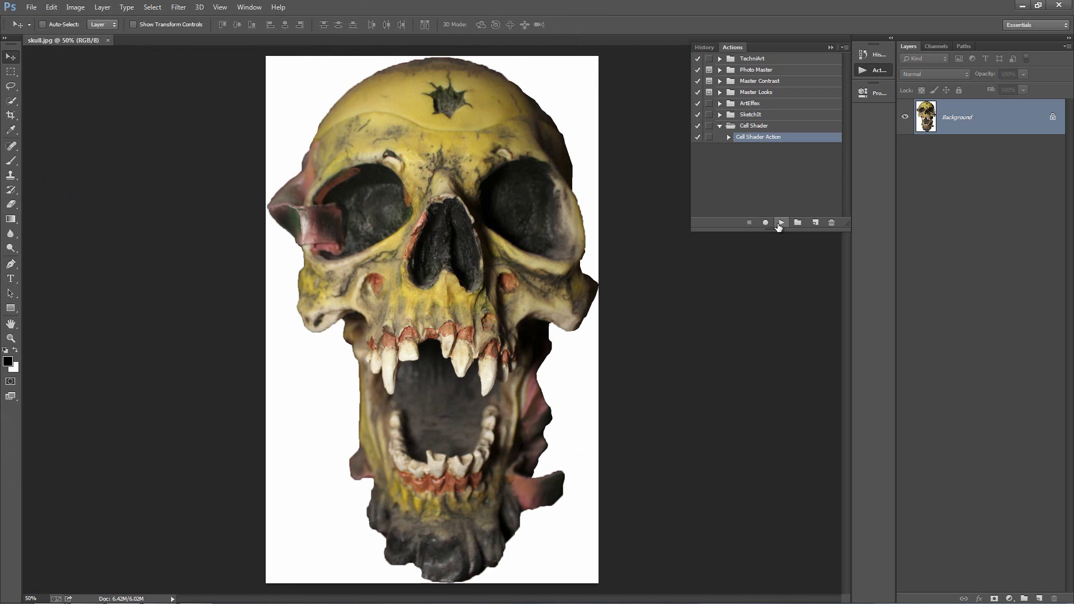
{"action": "left_click", "coordinate": [780, 223]}
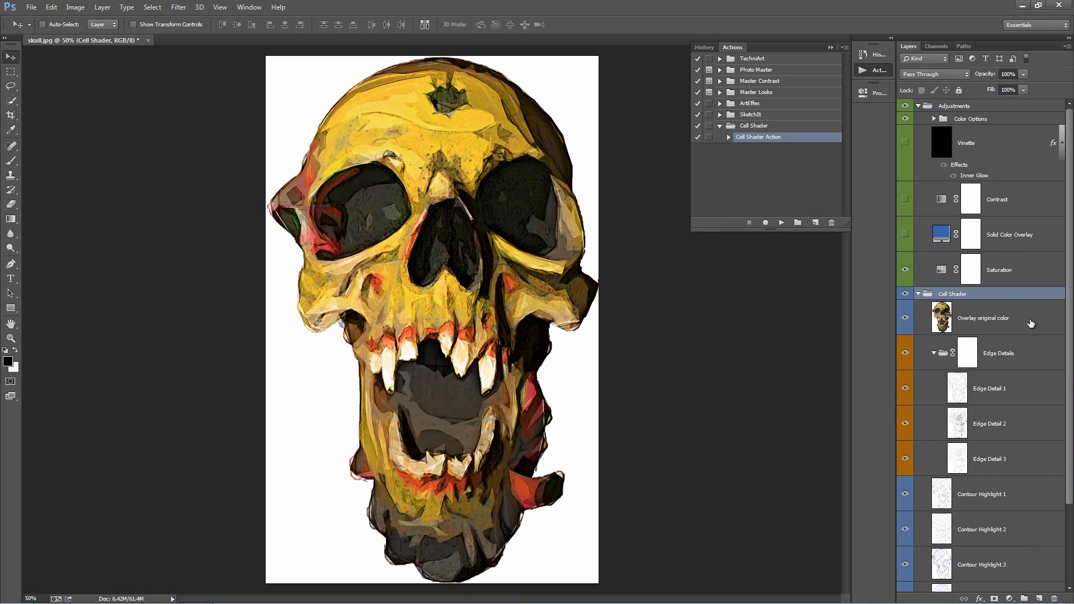
- Collapse the Actions panel and both layer groups, then expand Adjustments to list its layers
{"action": "left_click", "coordinate": [831, 47]}
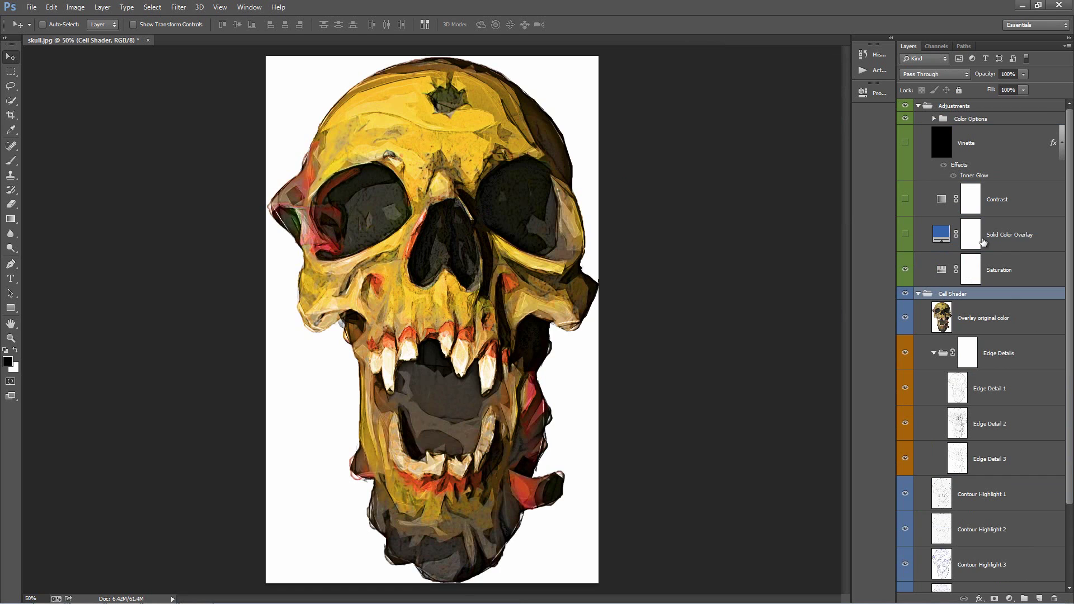
{"action": "left_click", "coordinate": [918, 106]}
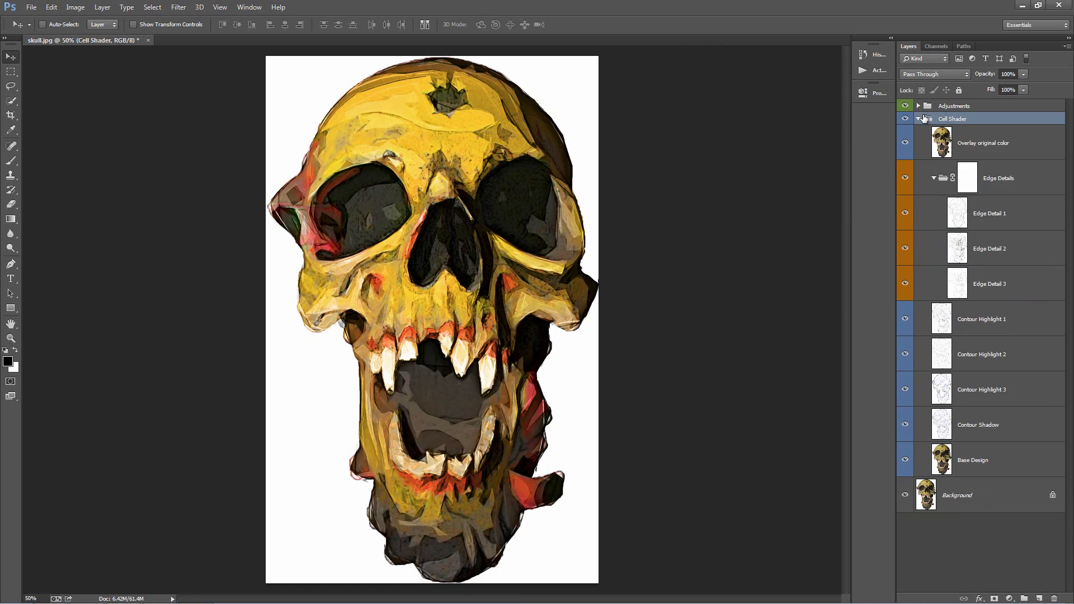
{"action": "left_click", "coordinate": [918, 119]}
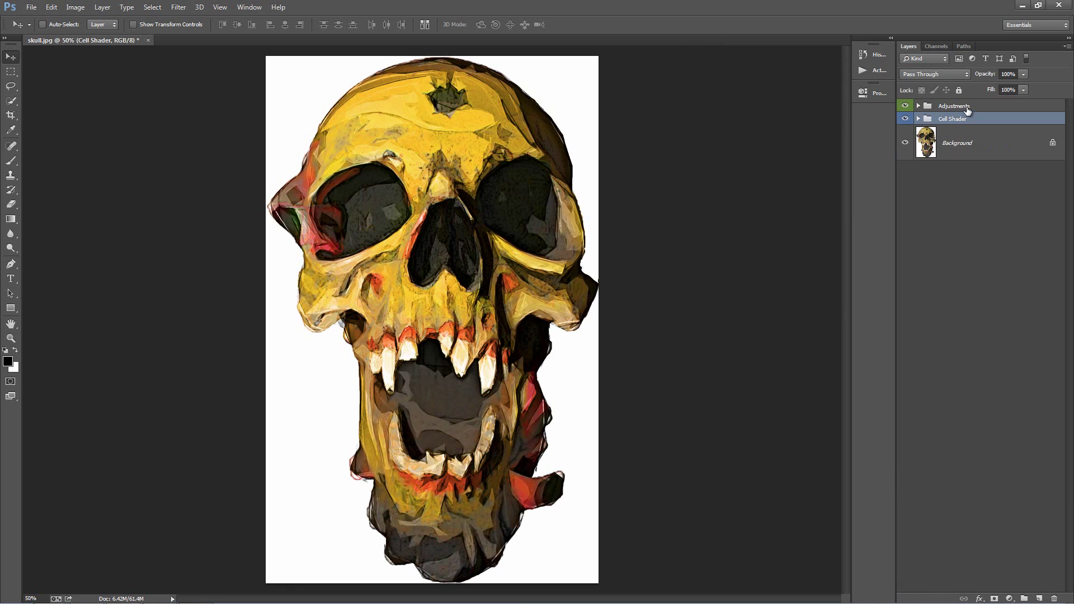
{"action": "left_click", "coordinate": [966, 108]}
{"action": "left_click", "coordinate": [918, 107]}
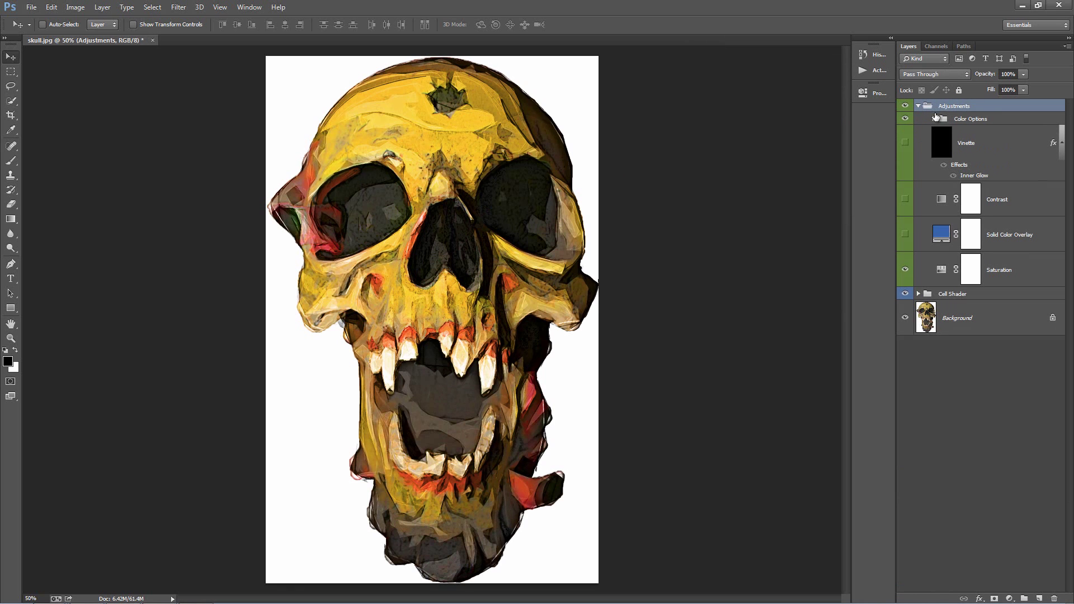
{"action": "left_click", "coordinate": [1062, 141]}
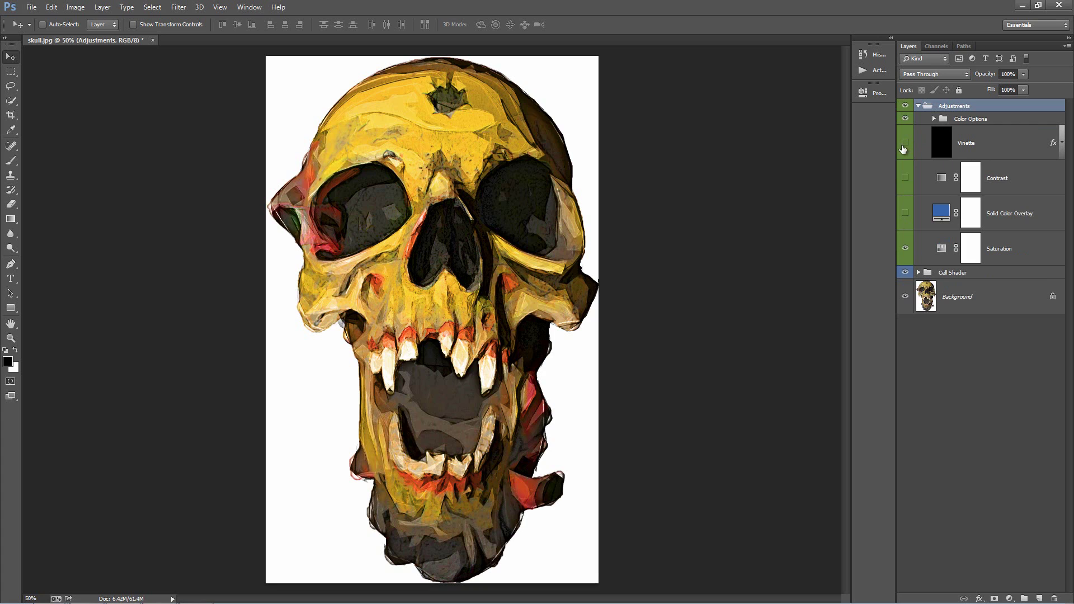
{"action": "left_click", "coordinate": [950, 122]}
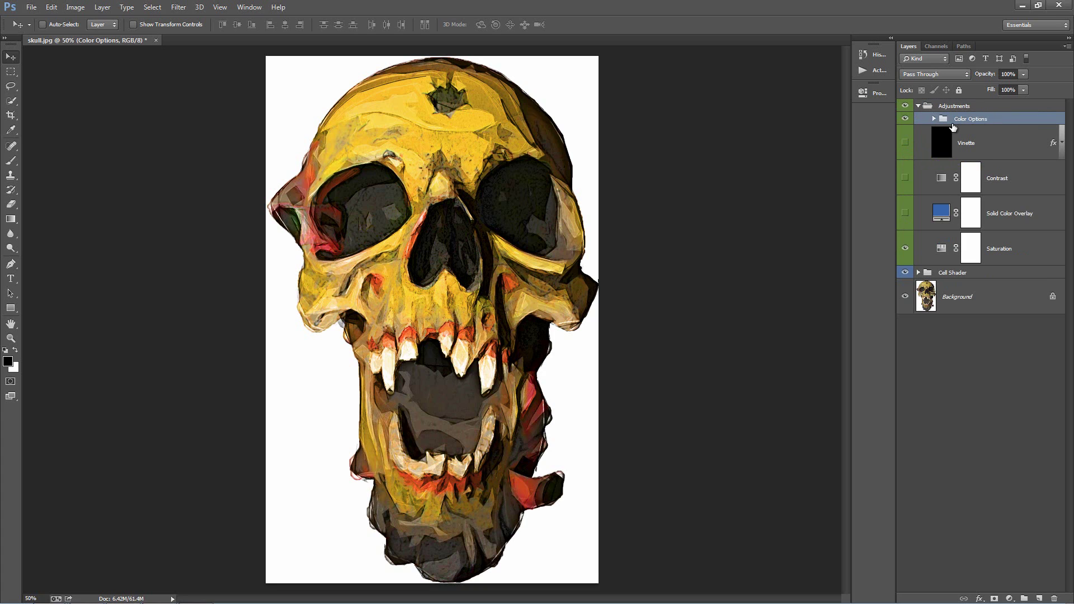
{"action": "left_click", "coordinate": [934, 119]}
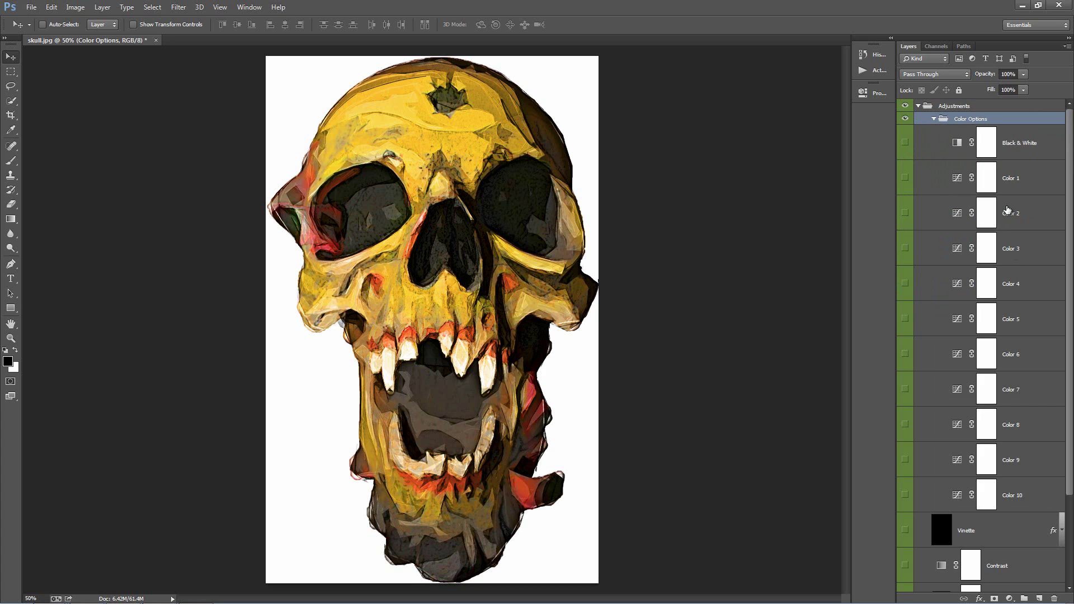
{"action": "left_click", "coordinate": [905, 142]}
{"action": "left_click", "coordinate": [905, 142]}
{"action": "left_click", "coordinate": [905, 176]}
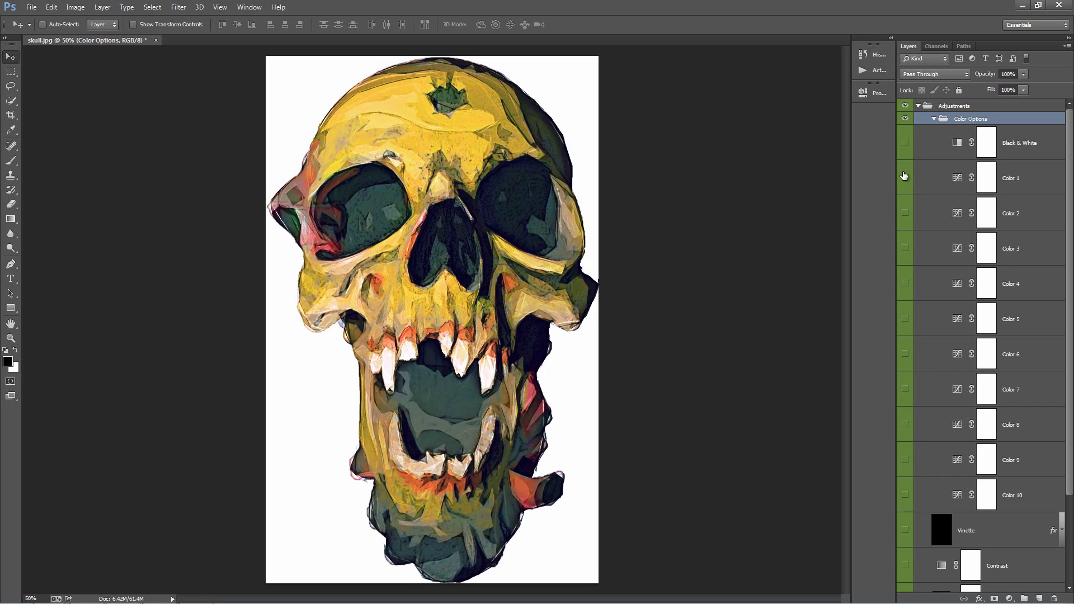
{"action": "left_click", "coordinate": [905, 177]}
{"action": "left_click", "coordinate": [907, 213]}
{"action": "left_click", "coordinate": [906, 213]}
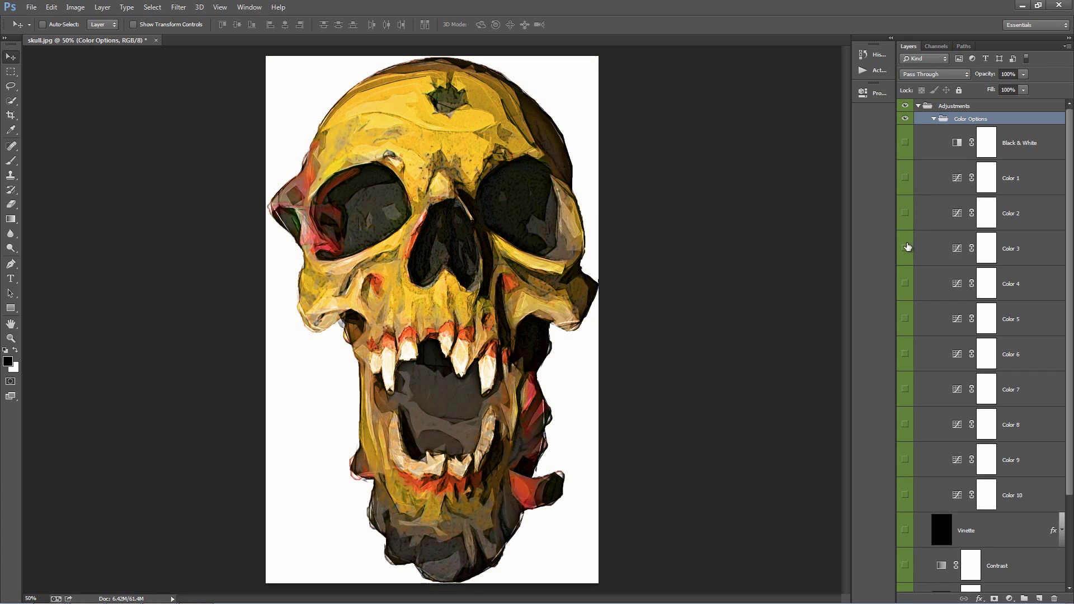
{"action": "left_click", "coordinate": [905, 283]}
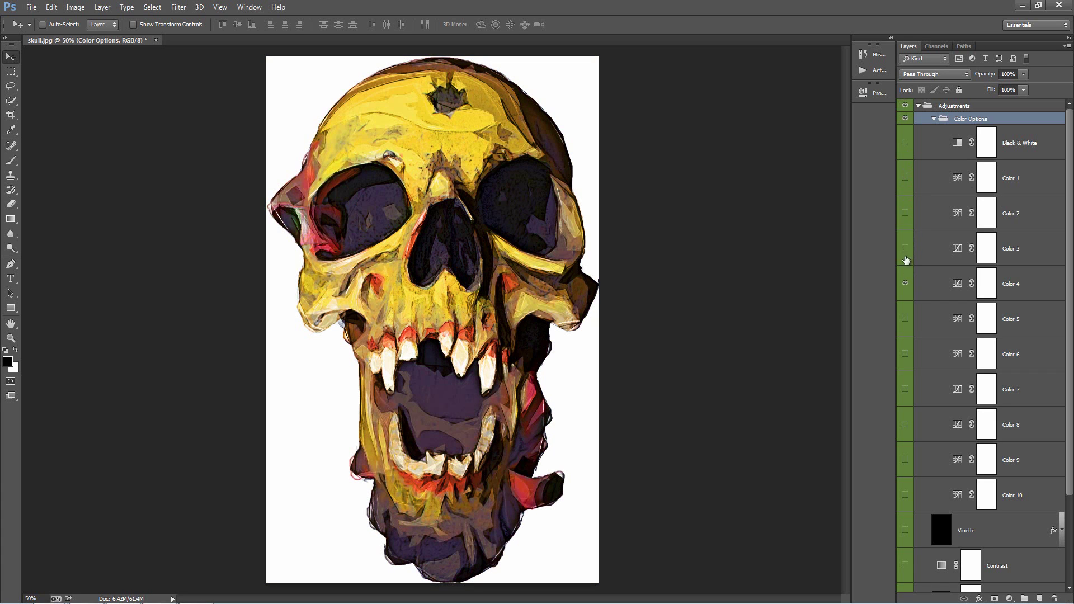
{"action": "left_click", "coordinate": [906, 215]}
{"action": "left_click", "coordinate": [905, 319]}
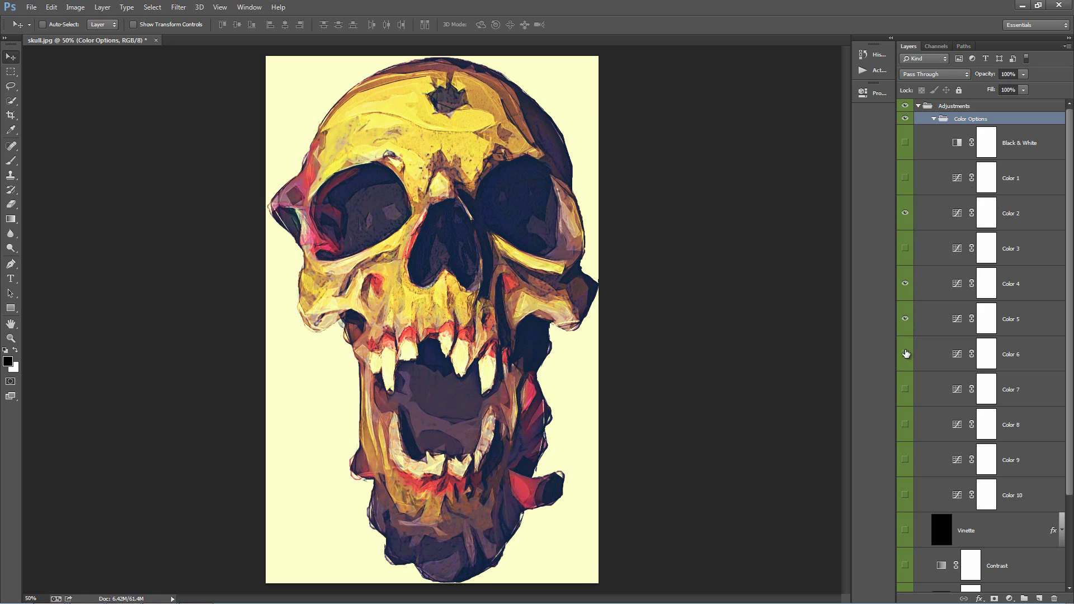
{"action": "left_click", "coordinate": [905, 319]}
{"action": "left_click", "coordinate": [905, 283]}
{"action": "left_click", "coordinate": [905, 217]}
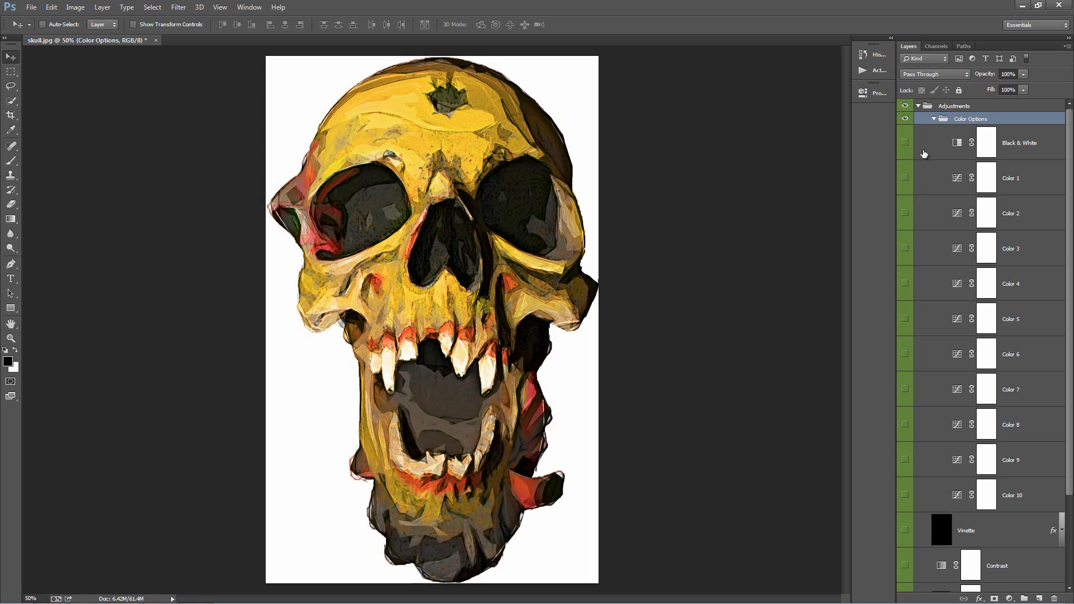
{"action": "left_click", "coordinate": [933, 119]}
- Preview the Vinette and Contrast layers, fading Contrast opacity to 0%, leaving both hidden
{"action": "left_click", "coordinate": [1000, 145]}
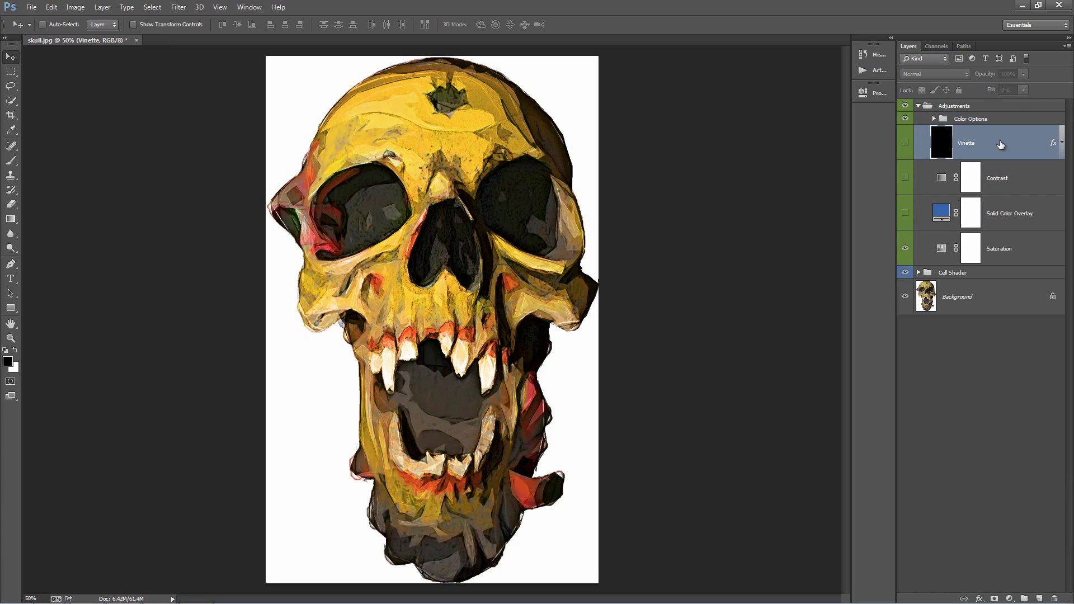
{"action": "left_click", "coordinate": [904, 142]}
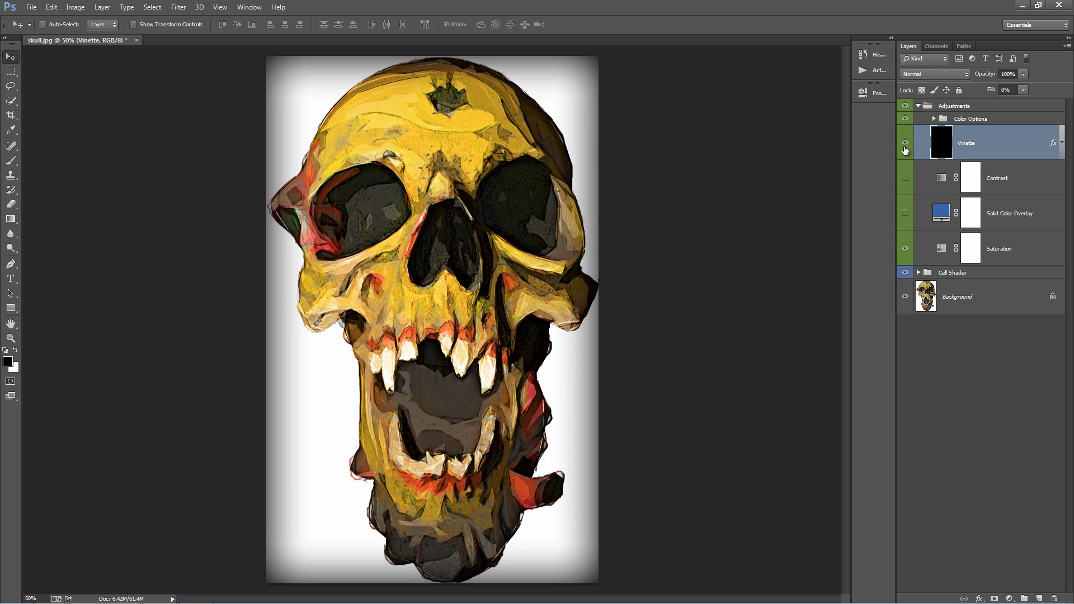
{"action": "left_click", "coordinate": [905, 143]}
{"action": "left_click", "coordinate": [905, 178]}
{"action": "left_click", "coordinate": [1007, 178]}
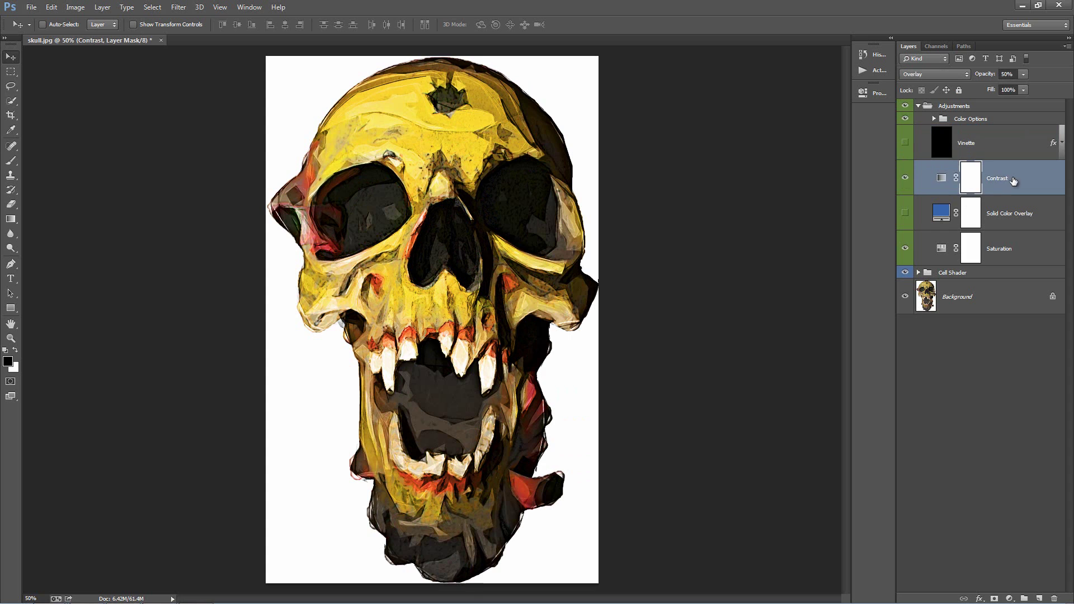
{"action": "left_click", "coordinate": [906, 178]}
{"action": "left_click", "coordinate": [906, 178]}
{"action": "left_click_drag", "start_coordinate": [982, 74], "coordinate": [534, 85]}
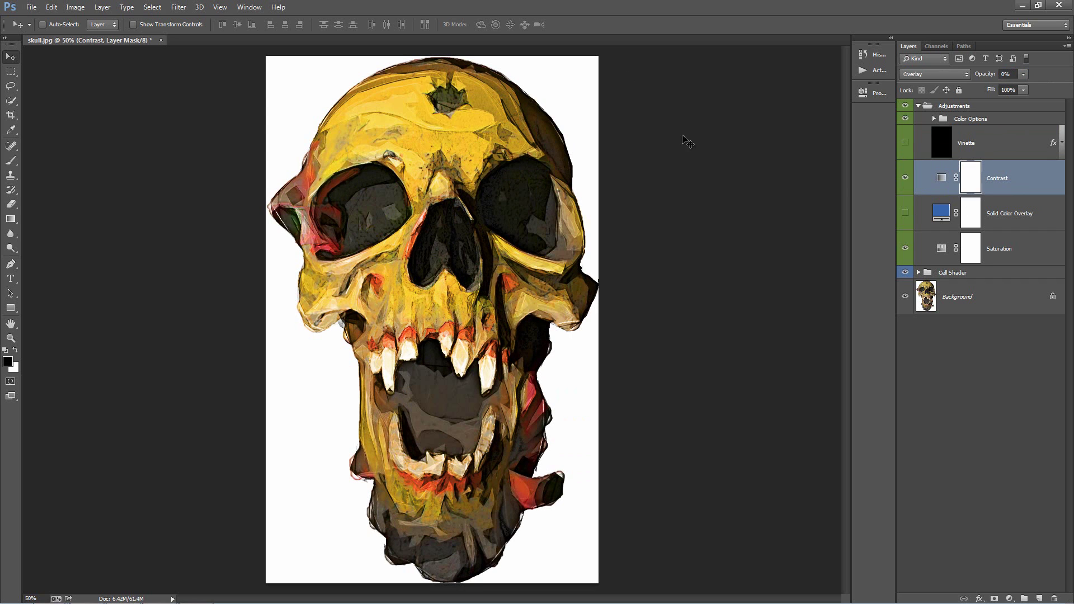
{"action": "left_click", "coordinate": [905, 177]}
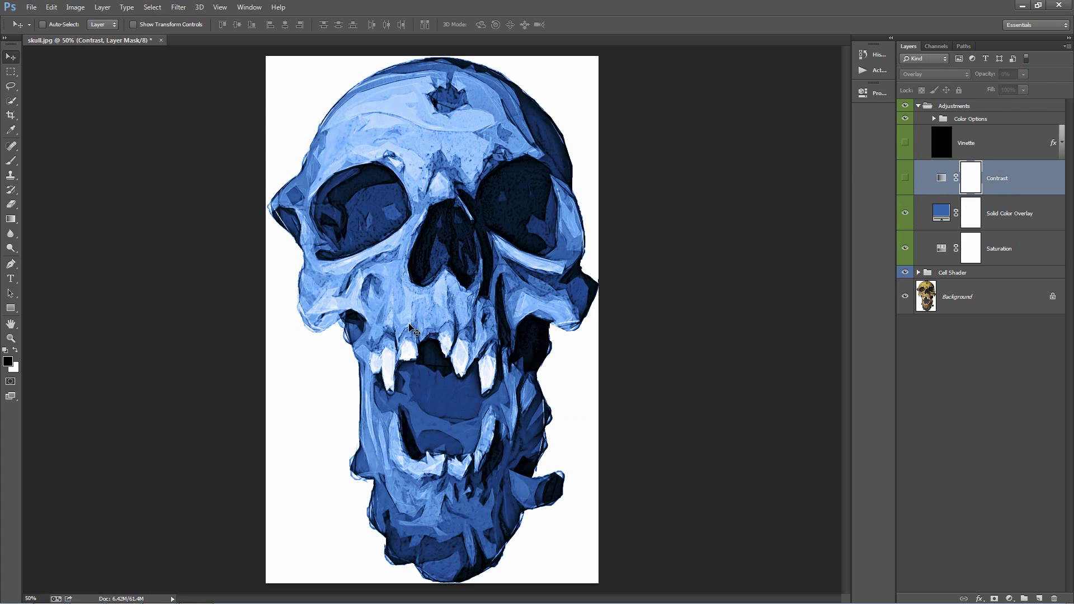
- Try cyan hues on the Solid Color Overlay, cancel the change, and hide the overlay
{"action": "double_click", "coordinate": [942, 215]}
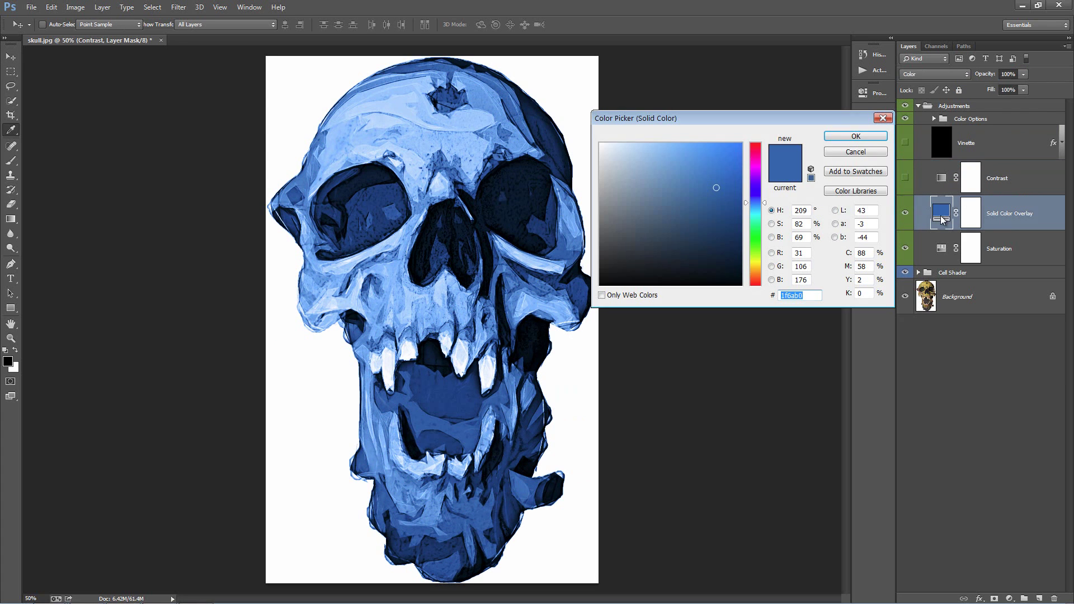
{"action": "left_click_drag", "start_coordinate": [756, 193], "coordinate": [753, 264]}
{"action": "left_click", "coordinate": [843, 154]}
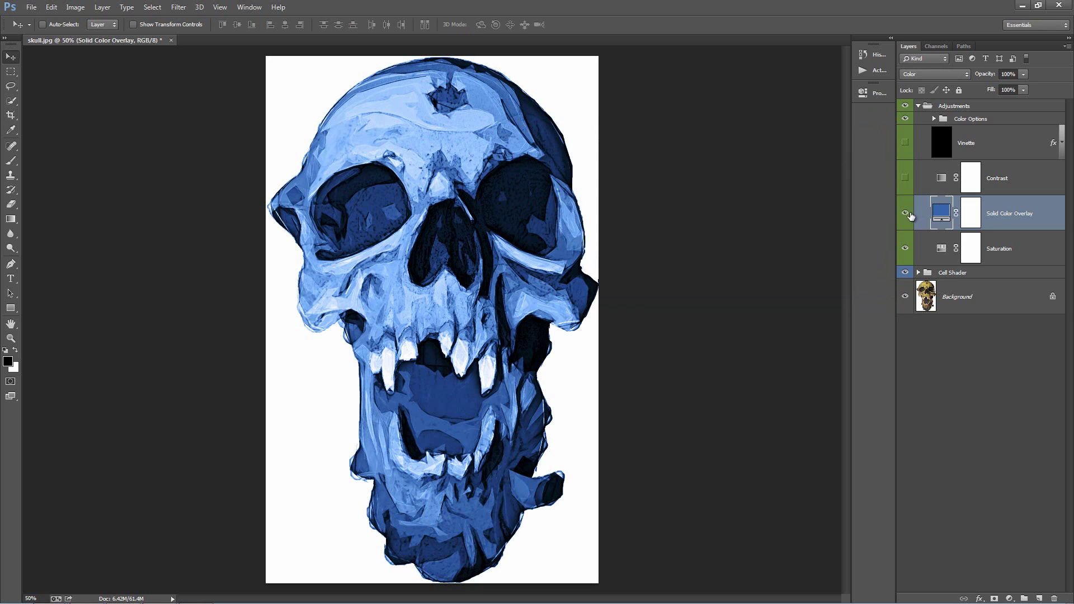
{"action": "left_click", "coordinate": [905, 213]}
{"action": "left_click", "coordinate": [1027, 260]}
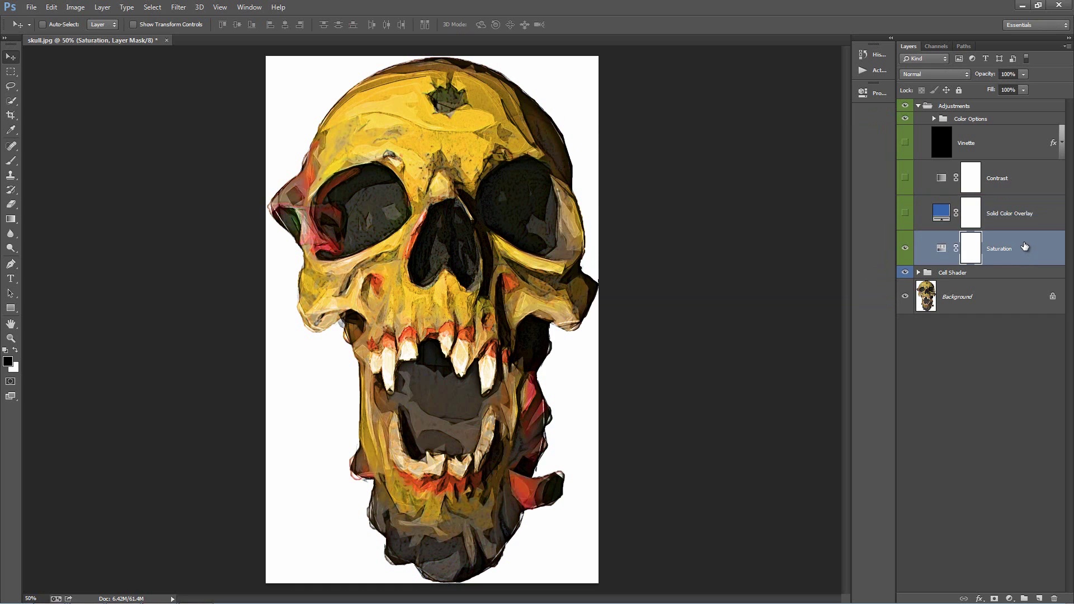
- Drop the Saturation layer to +10, raise it back to about +40, and collapse Adjustments
{"action": "double_click", "coordinate": [943, 249]}
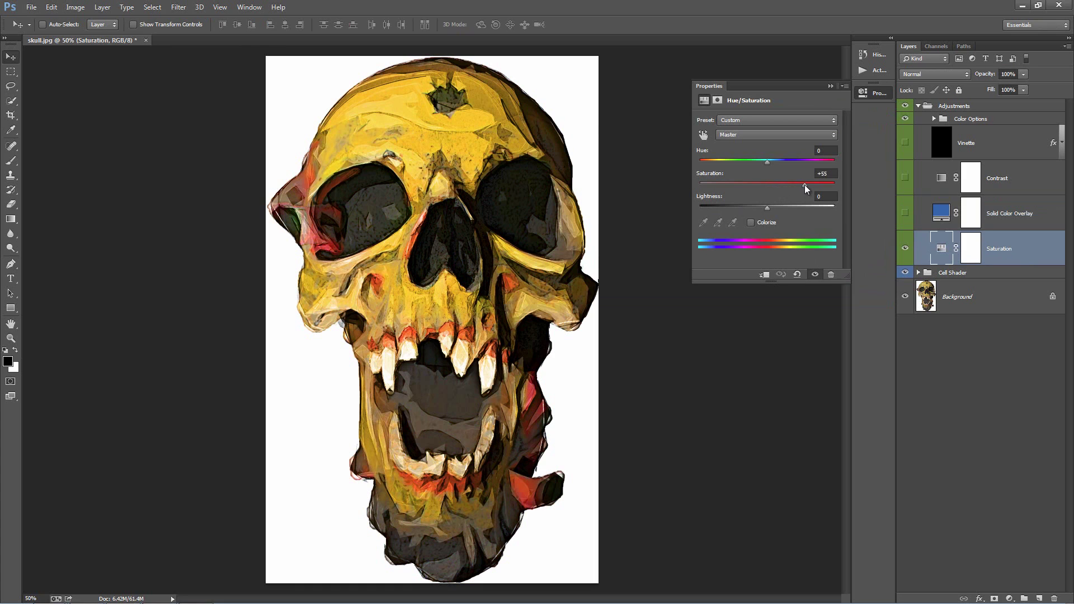
{"action": "left_click", "coordinate": [817, 174]}
{"action": "left_click_drag", "start_coordinate": [805, 184], "coordinate": [774, 183]}
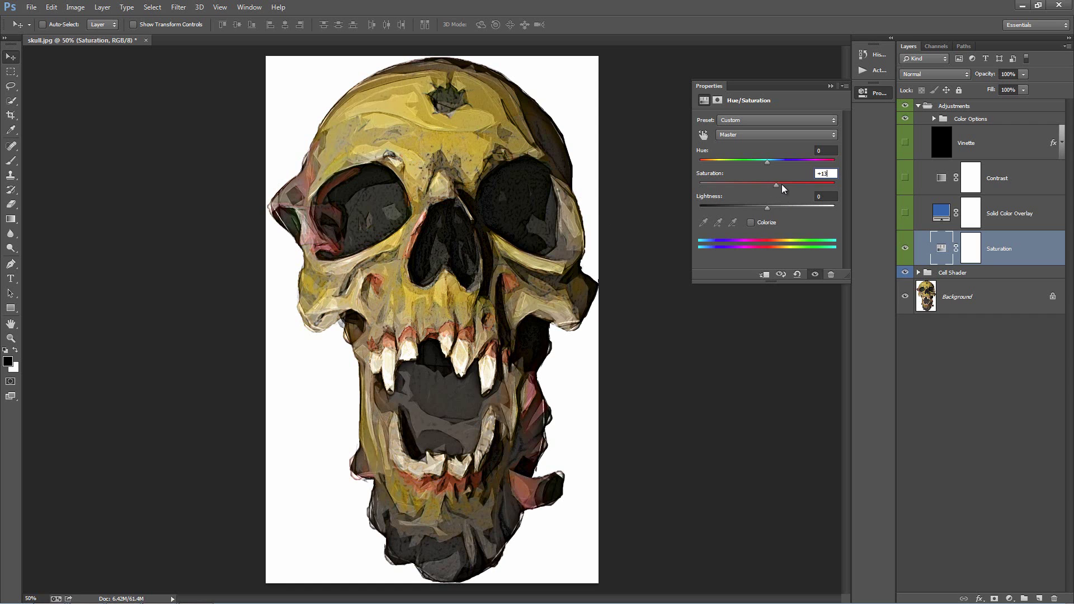
{"action": "left_click_drag", "start_coordinate": [782, 187], "coordinate": [796, 189]}
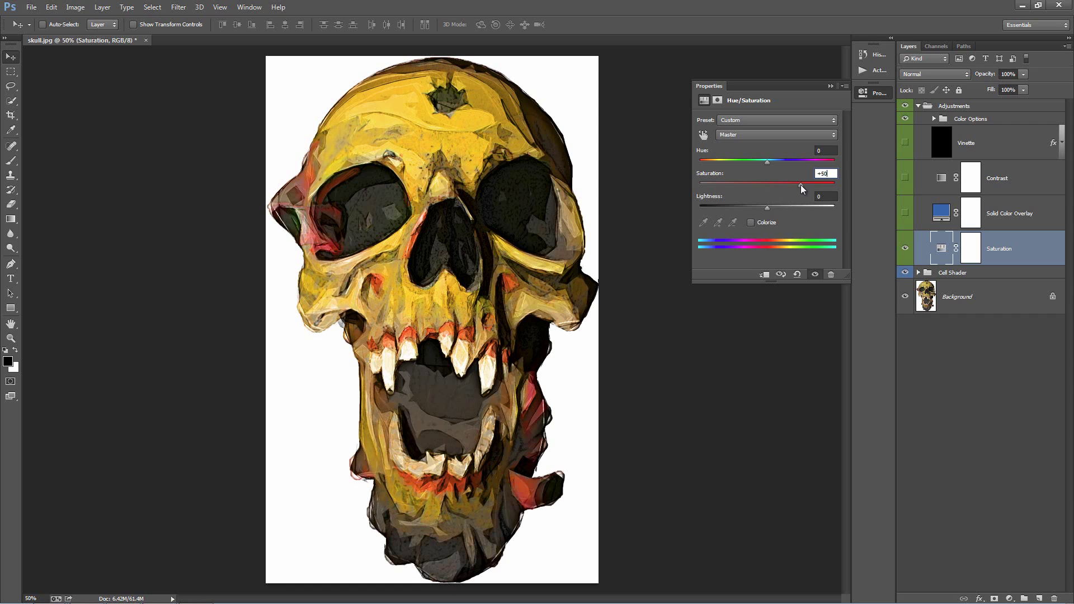
{"action": "left_click", "coordinate": [831, 85]}
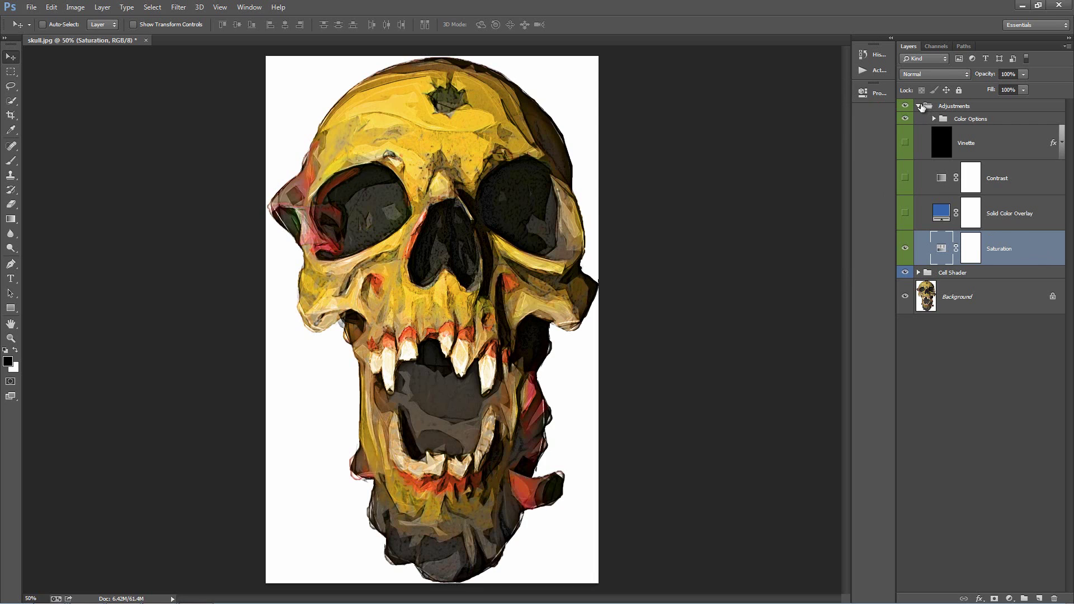
{"action": "left_click", "coordinate": [919, 105]}
{"action": "left_click", "coordinate": [967, 120]}
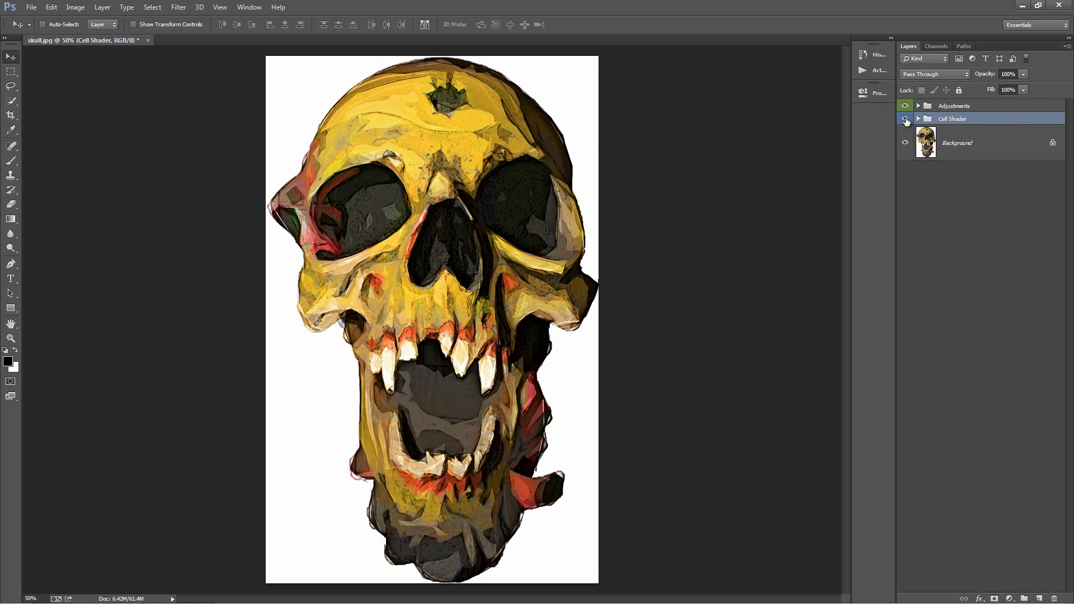
- Repeatedly toggle the Cell Shader group's visibility to compare against the original photo
{"action": "left_click", "coordinate": [905, 118]}
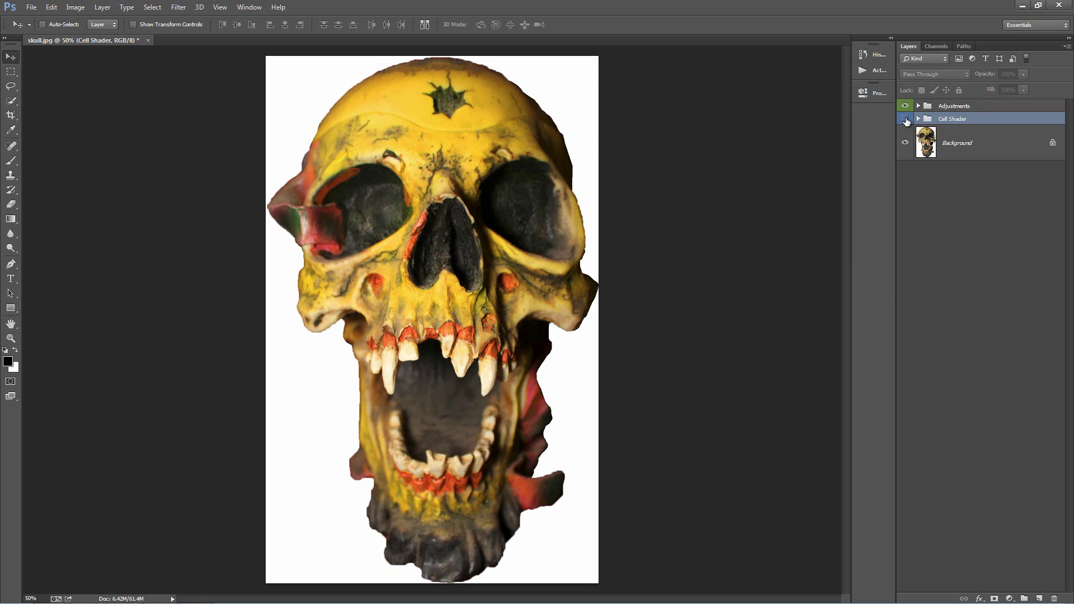
{"action": "left_click", "coordinate": [906, 118]}
{"action": "left_click", "coordinate": [906, 119]}
{"action": "left_click", "coordinate": [906, 120]}
{"action": "left_click", "coordinate": [906, 119]}
{"action": "left_click", "coordinate": [906, 119]}
{"action": "left_click", "coordinate": [906, 119]}
{"action": "left_click", "coordinate": [905, 119]}
{"action": "left_click", "coordinate": [905, 119]}
{"action": "left_click", "coordinate": [906, 119]}
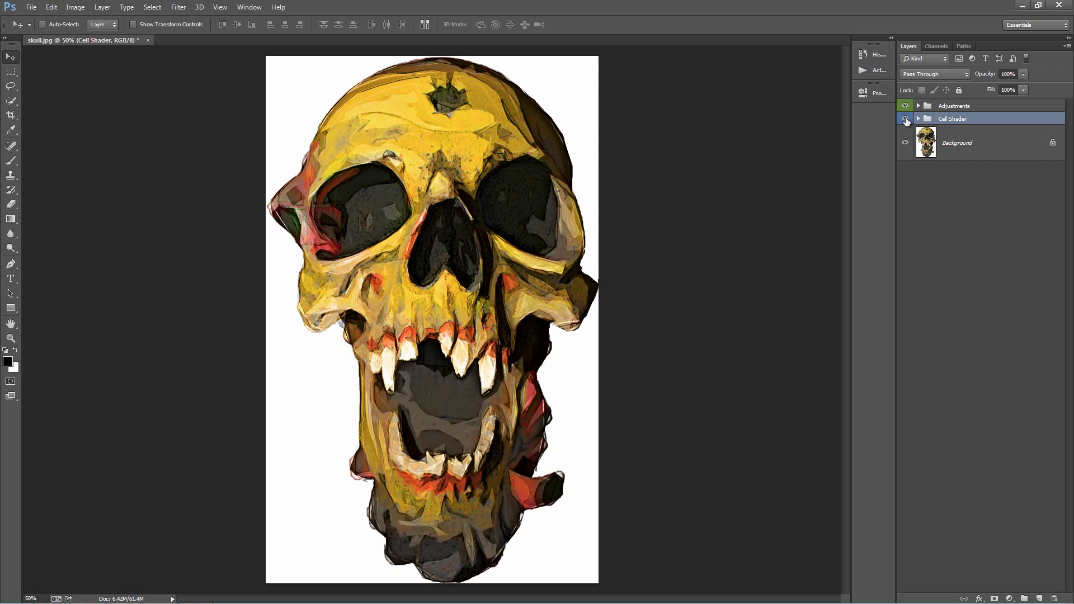
{"action": "left_click", "coordinate": [905, 120]}
{"action": "left_click", "coordinate": [906, 120]}
- Expand the Cell Shader group, select Overlay original color, and collapse Edge Details
{"action": "left_click", "coordinate": [918, 119]}
{"action": "left_click", "coordinate": [953, 141]}
{"action": "left_click", "coordinate": [934, 179]}
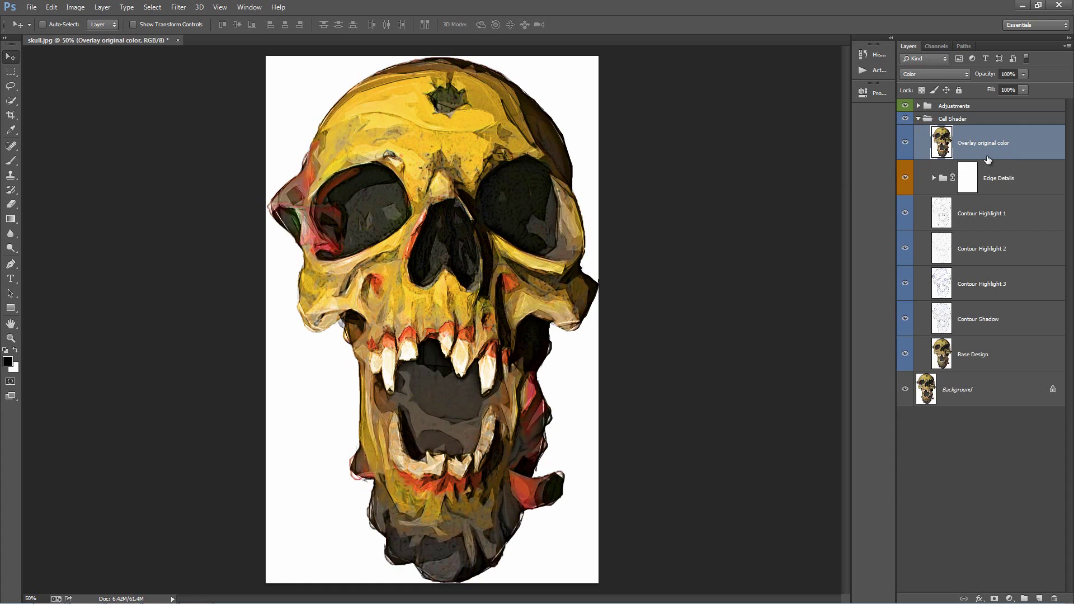
{"action": "left_click", "coordinate": [906, 144]}
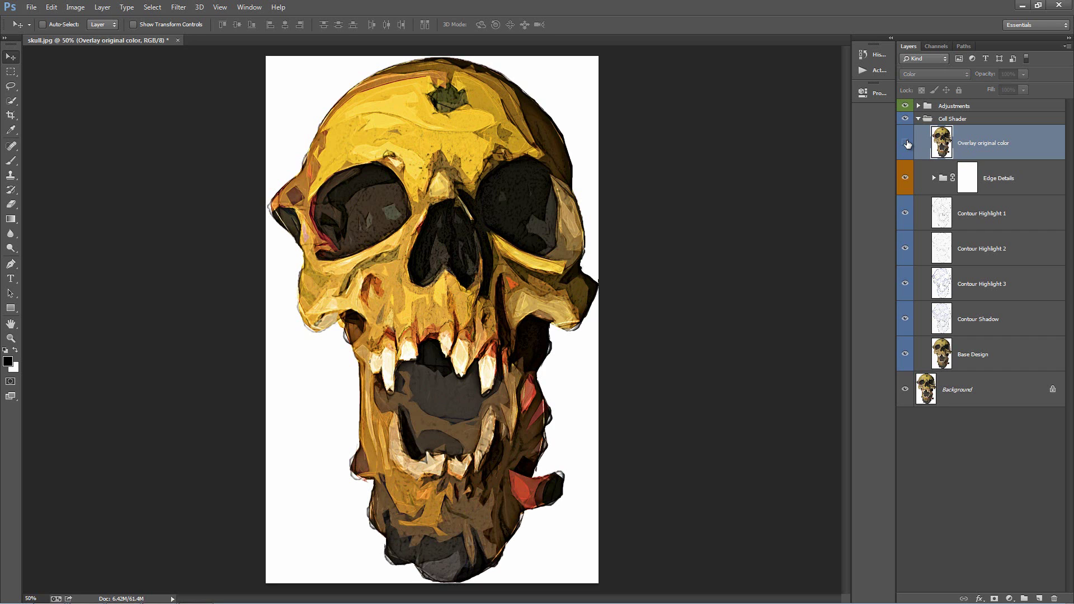
{"action": "left_click", "coordinate": [906, 143]}
{"action": "left_click", "coordinate": [906, 144]}
{"action": "left_click", "coordinate": [906, 144]}
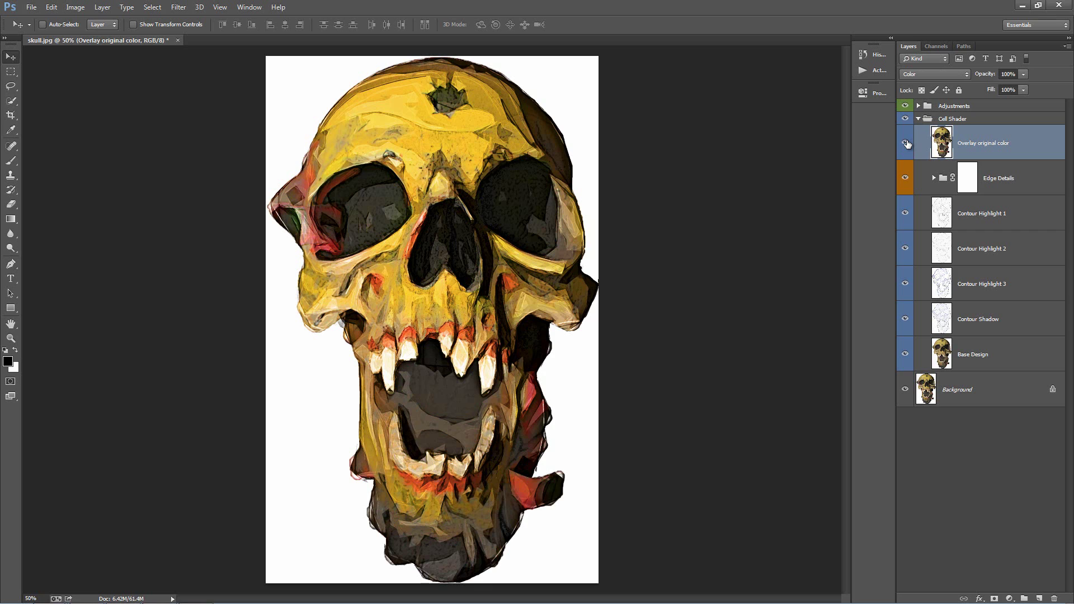
- Toggle the Edge Details group on and off to compare the skull with and without edge lines
{"action": "left_click", "coordinate": [1002, 178]}
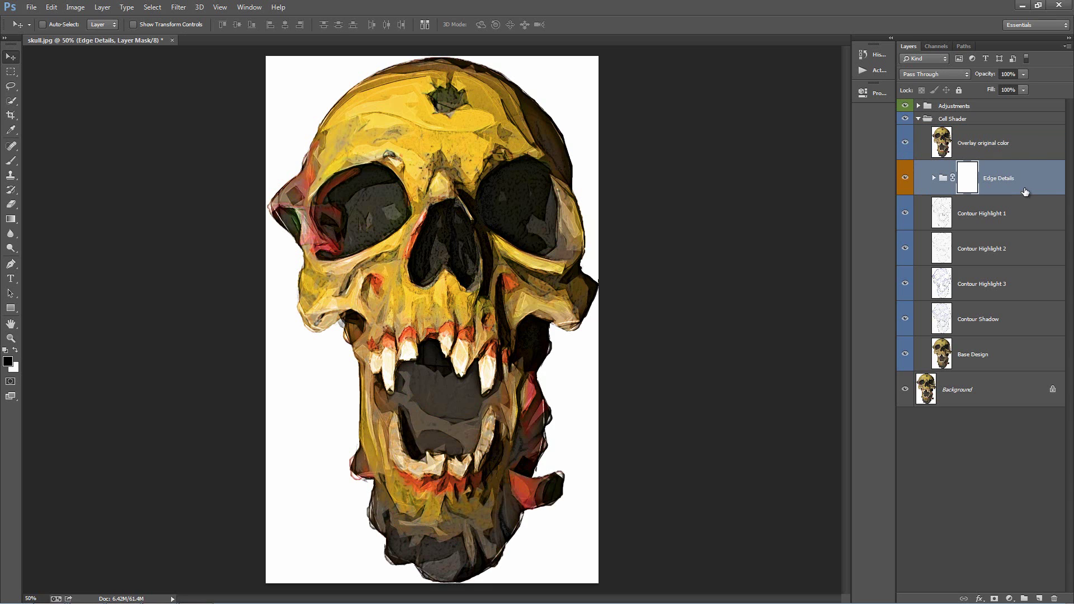
{"action": "left_click", "coordinate": [905, 179]}
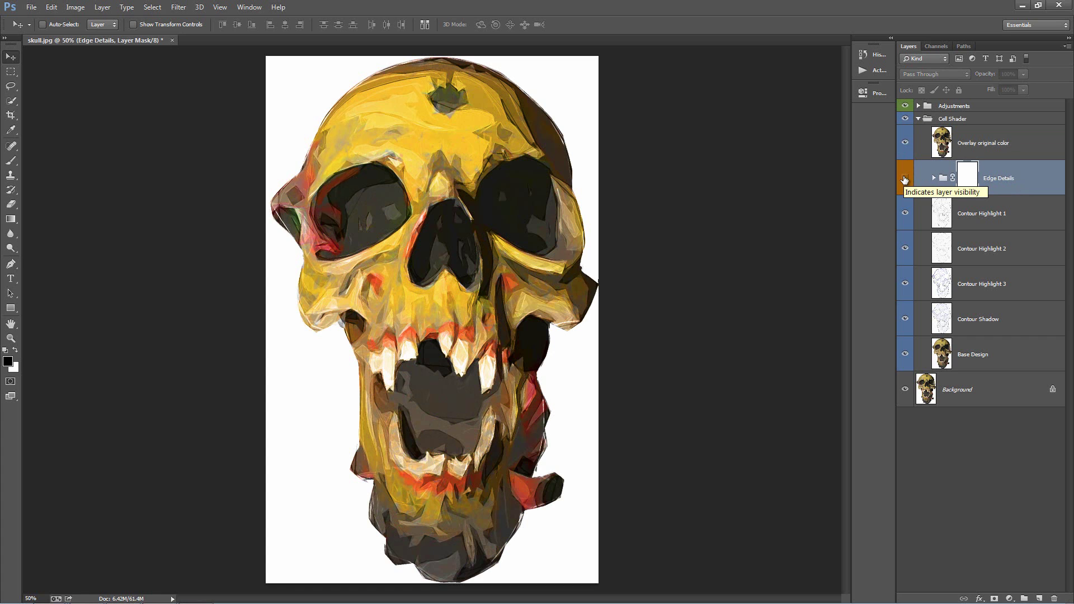
{"action": "left_click", "coordinate": [904, 179]}
{"action": "left_click", "coordinate": [905, 180]}
{"action": "left_click", "coordinate": [905, 179]}
{"action": "left_click", "coordinate": [905, 179]}
{"action": "left_click", "coordinate": [904, 179]}
{"action": "left_click", "coordinate": [905, 179]}
{"action": "left_click", "coordinate": [905, 179]}
{"action": "left_click", "coordinate": [904, 179]}
{"action": "left_click", "coordinate": [905, 179]}
{"action": "left_click", "coordinate": [904, 179]}
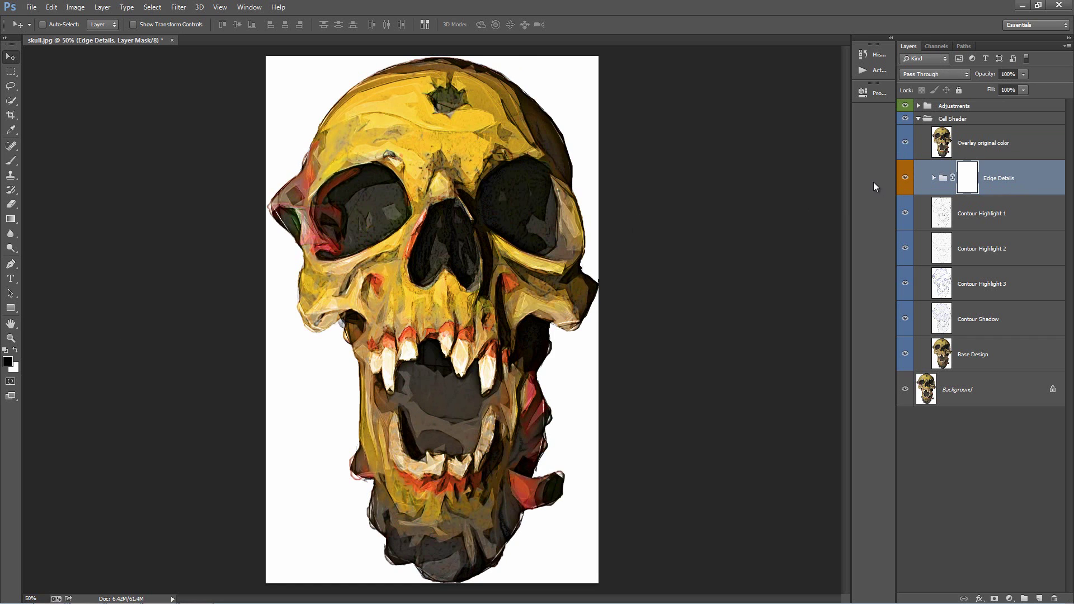
- Expand Edge Details to reveal and select its Edge Detail 1, 2 and 3 layers
{"action": "left_click", "coordinate": [1011, 180]}
{"action": "left_click", "coordinate": [934, 178]}
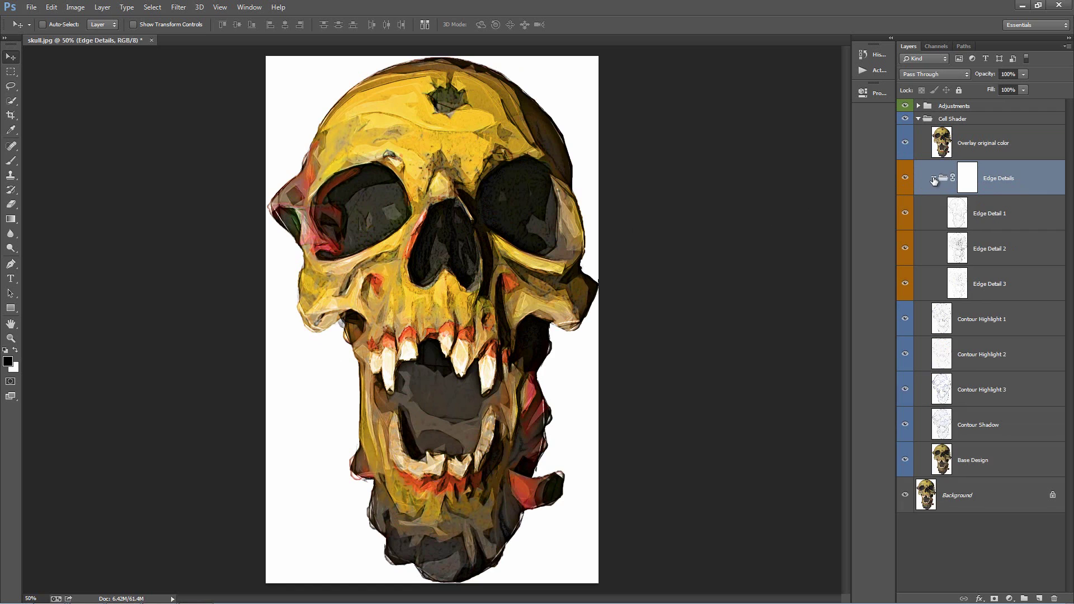
{"action": "left_click", "coordinate": [1016, 215]}
{"action": "left_click", "coordinate": [1021, 248]}
{"action": "left_click", "coordinate": [1019, 278]}
{"action": "left_click", "coordinate": [1007, 226]}
{"action": "left_click", "coordinate": [1007, 259]}
{"action": "left_click", "coordinate": [992, 187]}
{"action": "left_click", "coordinate": [982, 223]}
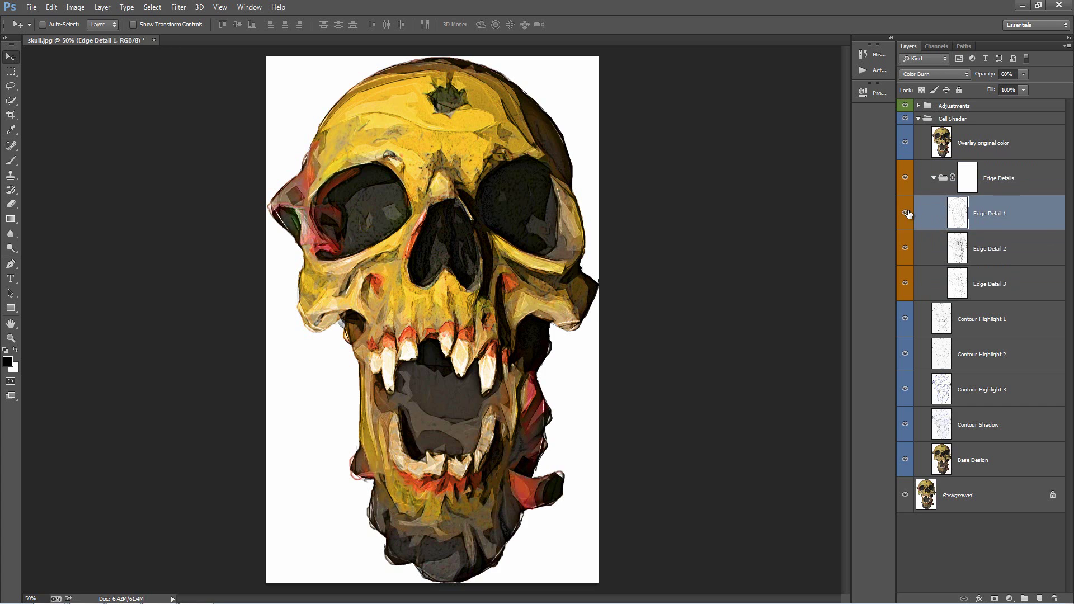
- Hide all three edge layers, then compare Edge Detail 3 and Edge Detail 2 individually
{"action": "left_click_drag", "start_coordinate": [906, 214], "coordinate": [907, 285]}
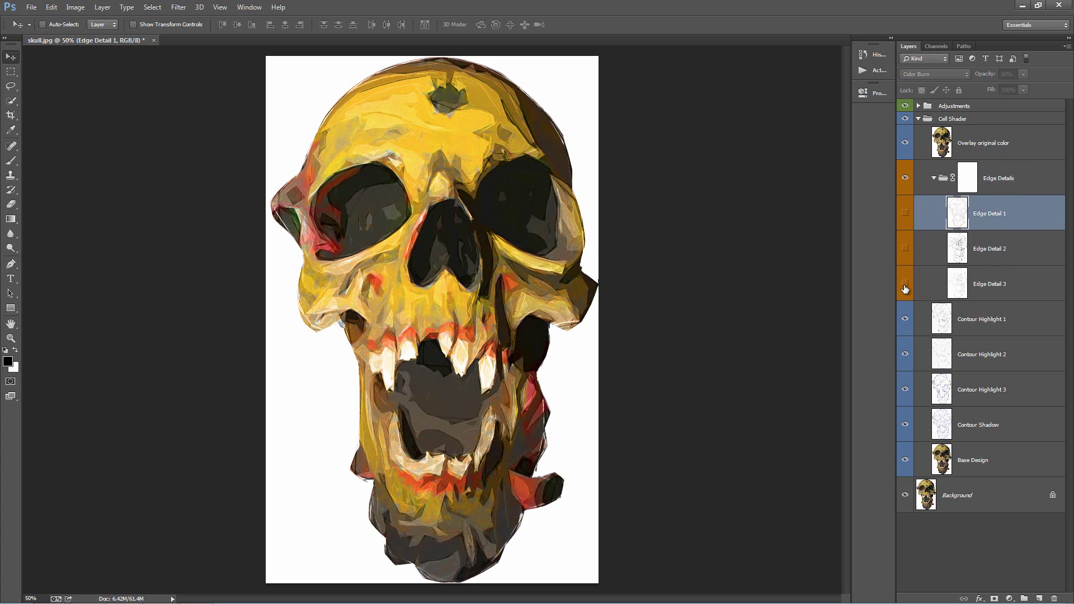
{"action": "left_click", "coordinate": [1009, 284]}
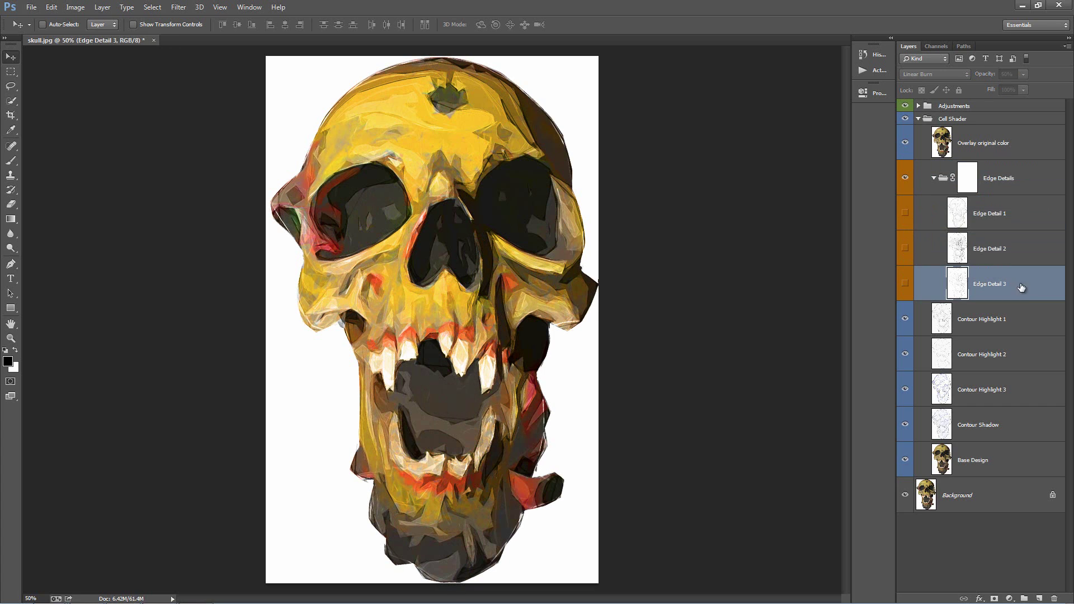
{"action": "left_click", "coordinate": [906, 285]}
{"action": "left_click", "coordinate": [906, 286]}
{"action": "left_click", "coordinate": [906, 285]}
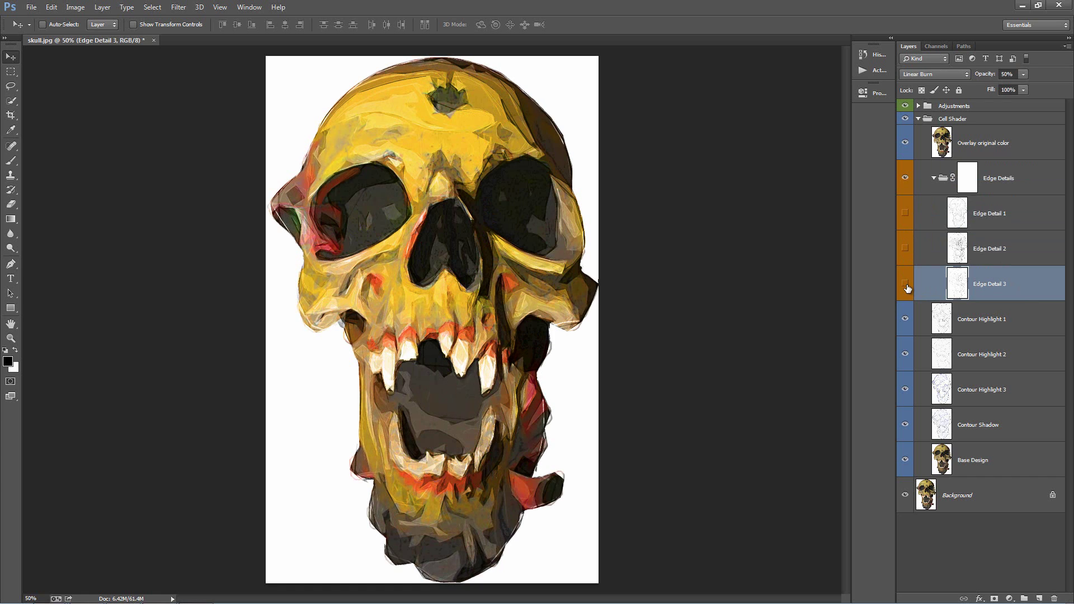
{"action": "left_click", "coordinate": [906, 286]}
{"action": "left_click", "coordinate": [906, 286]}
{"action": "left_click", "coordinate": [906, 286]}
{"action": "left_click", "coordinate": [903, 246]}
{"action": "left_click", "coordinate": [903, 246]}
{"action": "left_click", "coordinate": [903, 247]}
{"action": "left_click", "coordinate": [903, 247]}
{"action": "left_click", "coordinate": [903, 246]}
{"action": "left_click", "coordinate": [903, 246]}
- Compare Edge Detail 1 on its own, then turn Edge Detail 2 and 3 back on
{"action": "left_click", "coordinate": [906, 214]}
{"action": "left_click", "coordinate": [906, 214]}
{"action": "left_click", "coordinate": [906, 214]}
{"action": "left_click", "coordinate": [906, 214]}
{"action": "left_click", "coordinate": [906, 214]}
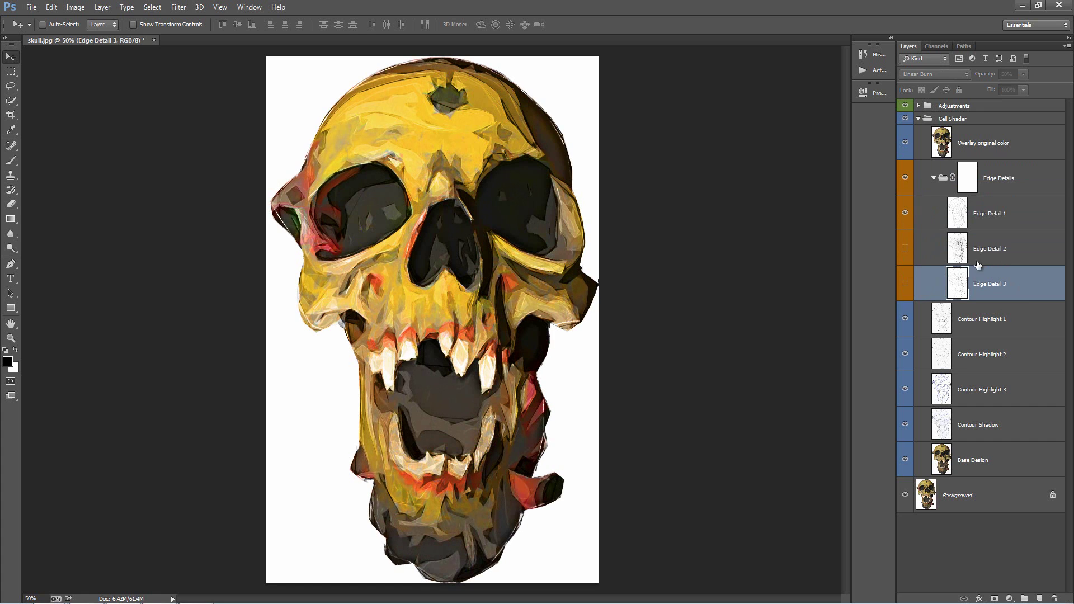
{"action": "left_click", "coordinate": [905, 213]}
{"action": "left_click", "coordinate": [905, 248]}
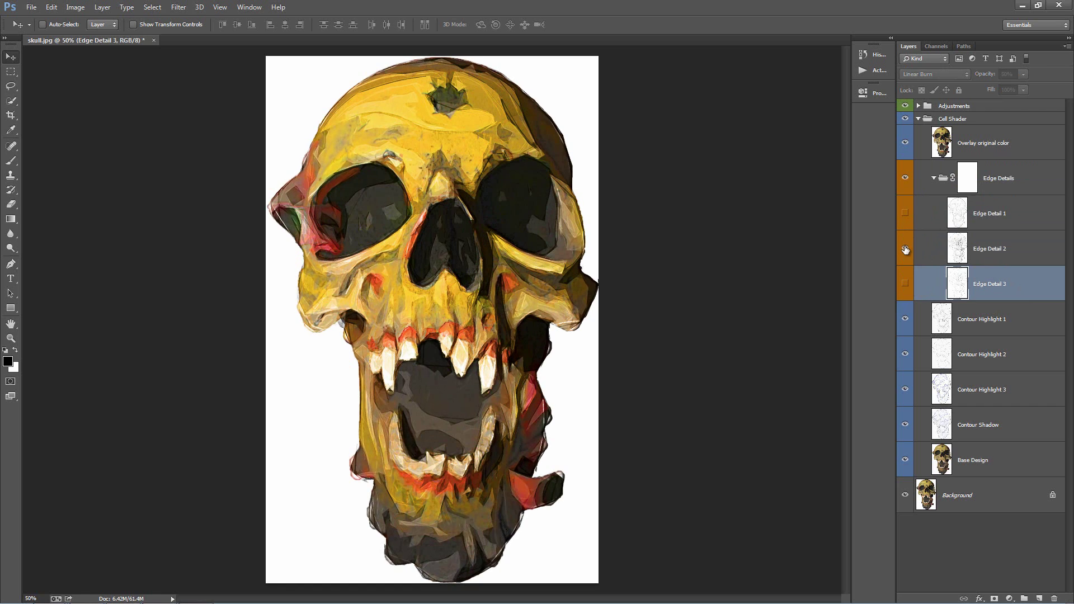
{"action": "left_click", "coordinate": [905, 248]}
{"action": "left_click", "coordinate": [907, 213]}
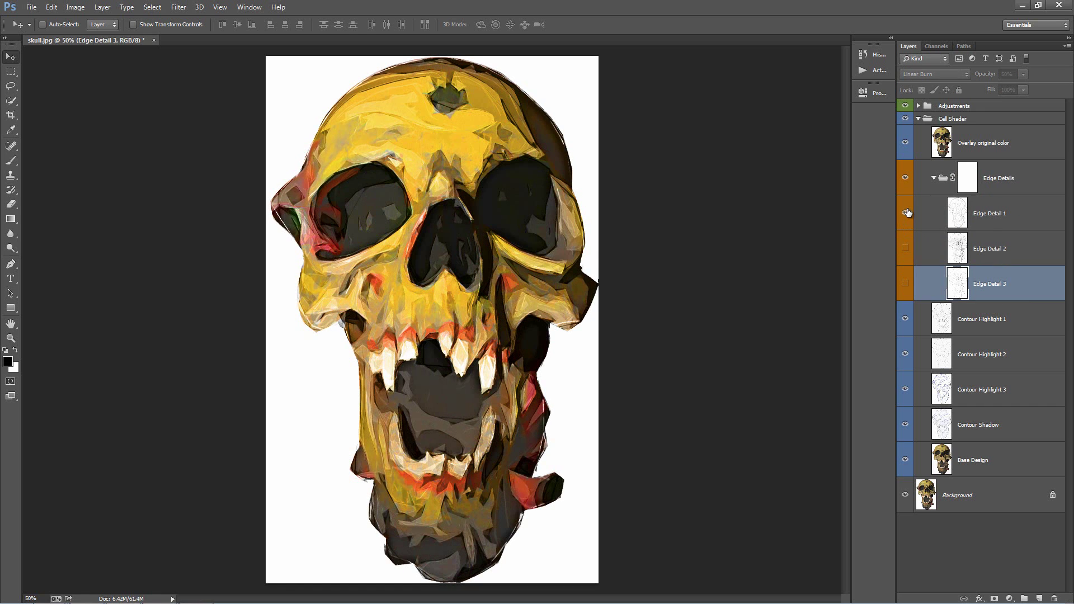
{"action": "left_click", "coordinate": [906, 213]}
{"action": "left_click", "coordinate": [905, 213]}
{"action": "left_click_drag", "start_coordinate": [906, 248], "coordinate": [916, 269]}
- Target the Edge Details group mask and fill it black with Alt+Backspace to hide edge lines
{"action": "left_click", "coordinate": [994, 184]}
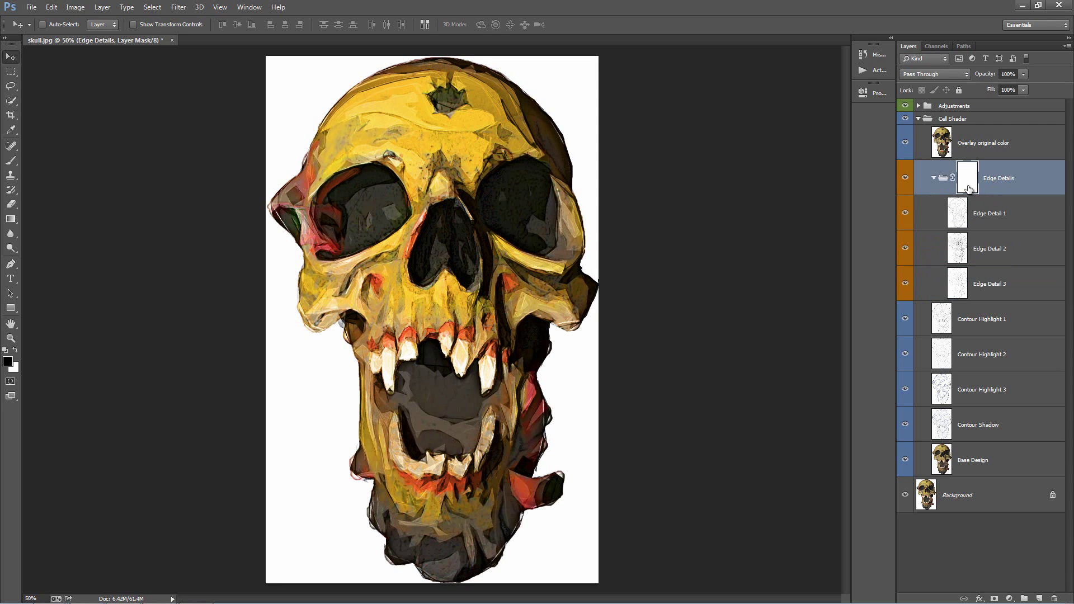
{"action": "left_click", "coordinate": [970, 182]}
{"action": "left_click", "coordinate": [935, 177]}
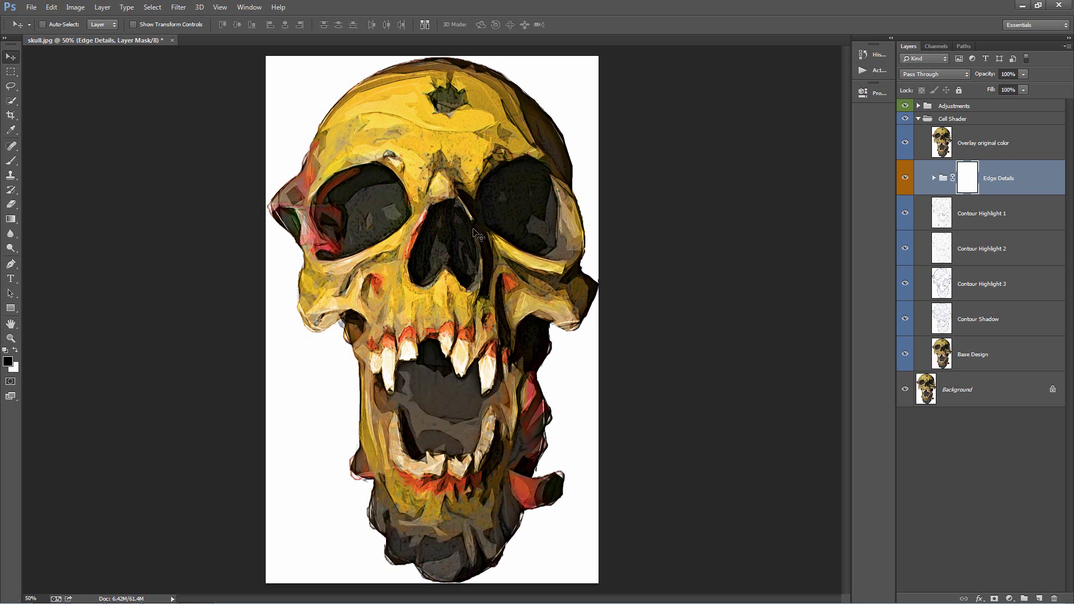
{"action": "key", "text": "z"}
{"action": "left_click_drag", "start_coordinate": [368, 209], "coordinate": [415, 209]}
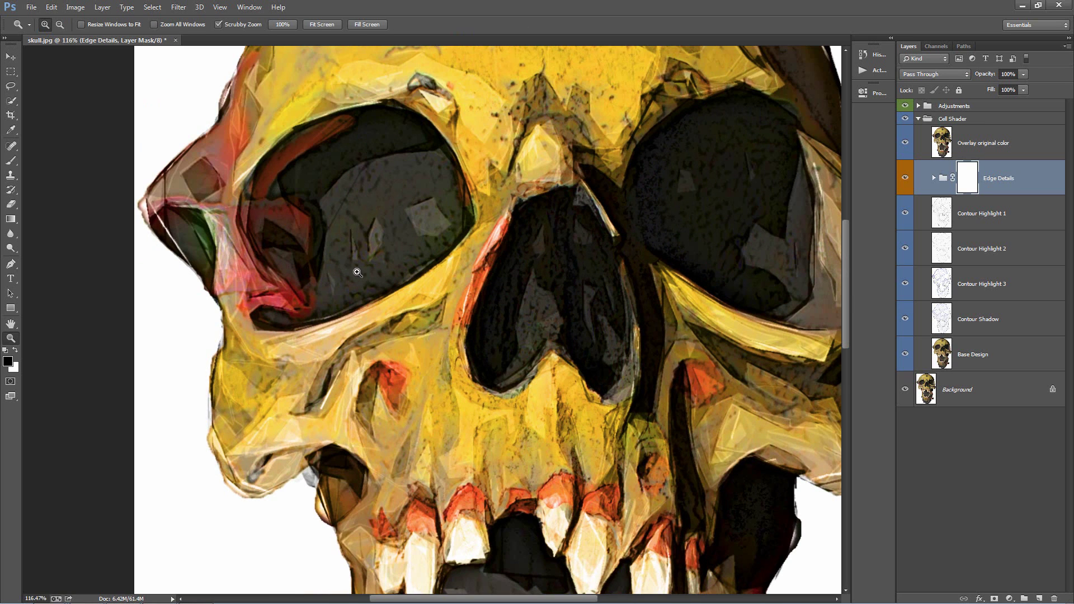
{"action": "key", "text": "ctrl+0"}
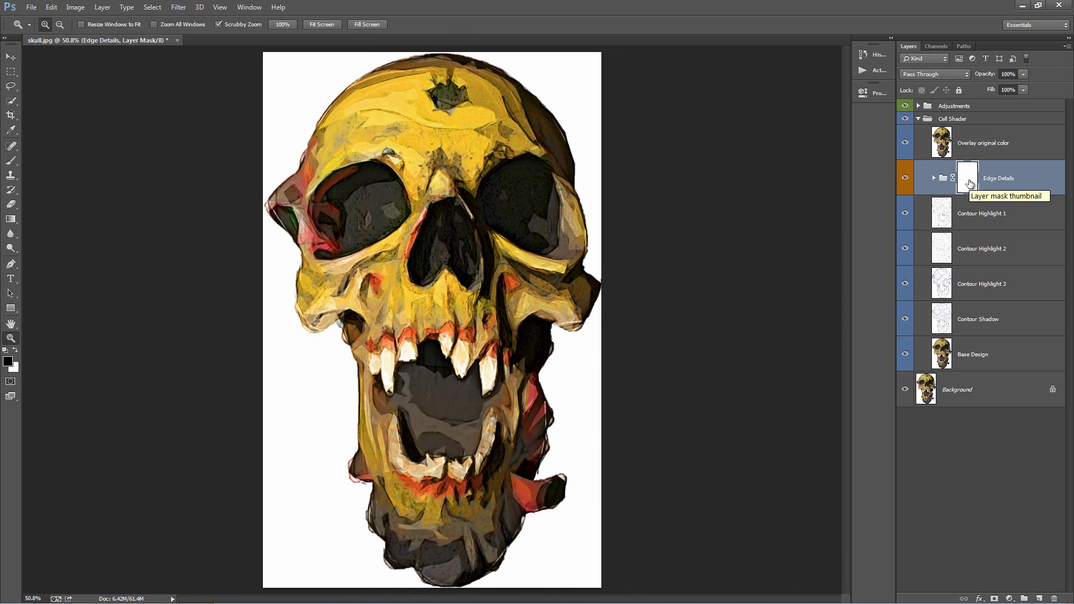
{"action": "key", "text": "alt+BackSpace"}
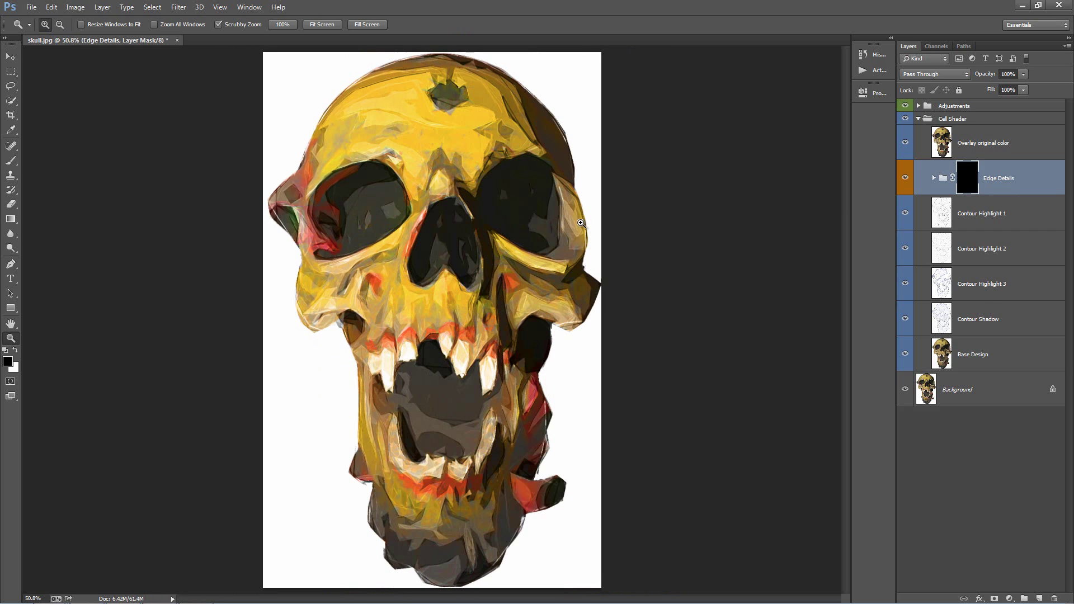
{"action": "key", "text": "b"}
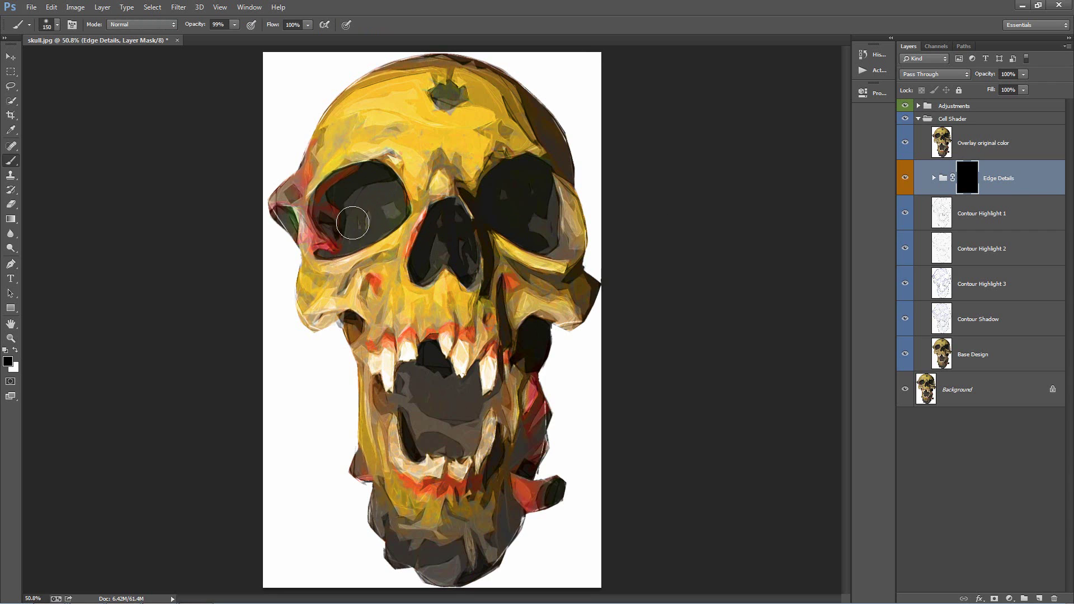
- Paint white into the Edge Details mask at the eye sockets and nose, undoing rejected strokes and shrinking the brush to 125
{"action": "key", "text": "x"}
{"action": "mouse_move", "coordinate": [382, 194]}
{"action": "left_mouse_down"}
{"action": "mouse_move", "coordinate": [354, 233]}
{"action": "mouse_move", "coordinate": [389, 203]}
{"action": "mouse_move", "coordinate": [382, 198]}
{"action": "mouse_move", "coordinate": [349, 230]}
{"action": "mouse_move", "coordinate": [360, 174]}
{"action": "mouse_move", "coordinate": [351, 229]}
{"action": "mouse_move", "coordinate": [379, 242]}
{"action": "left_mouse_up"}
{"action": "mouse_move", "coordinate": [541, 234]}
{"action": "left_mouse_down"}
{"action": "mouse_move", "coordinate": [512, 217]}
{"action": "mouse_move", "coordinate": [513, 175]}
{"action": "mouse_move", "coordinate": [517, 232]}
{"action": "mouse_move", "coordinate": [509, 183]}
{"action": "mouse_move", "coordinate": [530, 238]}
{"action": "mouse_move", "coordinate": [533, 190]}
{"action": "mouse_move", "coordinate": [568, 184]}
{"action": "left_mouse_up"}
{"action": "key", "text": "ctrl+alt+z"}
{"action": "key", "text": "ctrl+alt+z"}
{"action": "mouse_move", "coordinate": [347, 196]}
{"action": "left_mouse_down"}
{"action": "mouse_move", "coordinate": [404, 185]}
{"action": "mouse_move", "coordinate": [383, 197]}
{"action": "left_mouse_up"}
{"action": "key", "text": "ctrl+alt+z"}
{"action": "key", "text": "bracketleft"}
{"action": "key", "text": "bracketleft"}
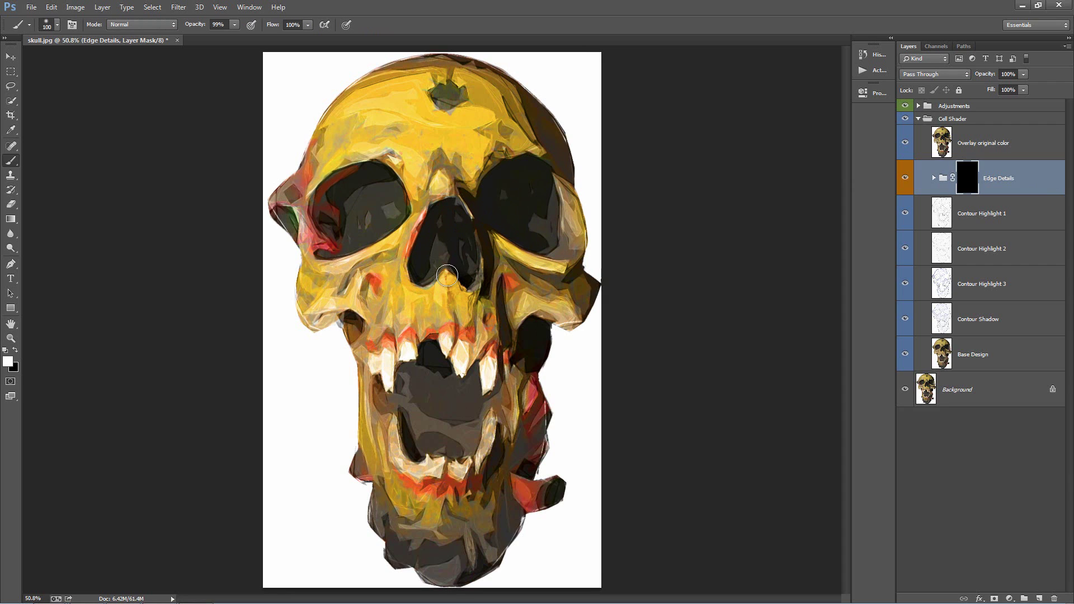
{"action": "mouse_move", "coordinate": [415, 224]}
{"action": "left_mouse_down"}
{"action": "mouse_move", "coordinate": [373, 242]}
{"action": "mouse_move", "coordinate": [319, 255]}
{"action": "left_mouse_up"}
{"action": "key", "text": "ctrl+z"}
- Restore edge lines at the brow ridge, nose bridge, upper teeth and chin
{"action": "left_click", "coordinate": [388, 154]}
{"action": "mouse_move", "coordinate": [468, 199]}
{"action": "left_mouse_down"}
{"action": "mouse_move", "coordinate": [443, 171]}
{"action": "mouse_move", "coordinate": [447, 189]}
{"action": "mouse_move", "coordinate": [425, 188]}
{"action": "mouse_move", "coordinate": [427, 211]}
{"action": "mouse_move", "coordinate": [479, 171]}
{"action": "left_mouse_up"}
{"action": "mouse_move", "coordinate": [495, 379]}
{"action": "left_mouse_down"}
{"action": "mouse_move", "coordinate": [473, 348]}
{"action": "mouse_move", "coordinate": [459, 342]}
{"action": "mouse_move", "coordinate": [458, 363]}
{"action": "mouse_move", "coordinate": [445, 336]}
{"action": "mouse_move", "coordinate": [399, 350]}
{"action": "mouse_move", "coordinate": [389, 385]}
{"action": "mouse_move", "coordinate": [389, 346]}
{"action": "mouse_move", "coordinate": [401, 460]}
{"action": "mouse_move", "coordinate": [395, 448]}
{"action": "mouse_move", "coordinate": [428, 469]}
{"action": "mouse_move", "coordinate": [442, 465]}
{"action": "mouse_move", "coordinate": [423, 467]}
{"action": "mouse_move", "coordinate": [470, 471]}
{"action": "mouse_move", "coordinate": [491, 440]}
{"action": "mouse_move", "coordinate": [494, 418]}
{"action": "mouse_move", "coordinate": [443, 492]}
{"action": "mouse_move", "coordinate": [355, 376]}
{"action": "mouse_move", "coordinate": [344, 465]}
{"action": "mouse_move", "coordinate": [356, 369]}
{"action": "mouse_move", "coordinate": [344, 321]}
{"action": "mouse_move", "coordinate": [315, 336]}
{"action": "mouse_move", "coordinate": [296, 313]}
{"action": "mouse_move", "coordinate": [298, 252]}
{"action": "mouse_move", "coordinate": [280, 220]}
{"action": "mouse_move", "coordinate": [284, 181]}
{"action": "mouse_move", "coordinate": [329, 111]}
{"action": "mouse_move", "coordinate": [383, 69]}
{"action": "mouse_move", "coordinate": [573, 106]}
{"action": "mouse_move", "coordinate": [552, 104]}
{"action": "mouse_move", "coordinate": [596, 280]}
{"action": "mouse_move", "coordinate": [588, 320]}
{"action": "mouse_move", "coordinate": [546, 338]}
{"action": "mouse_move", "coordinate": [538, 487]}
{"action": "mouse_move", "coordinate": [557, 489]}
{"action": "mouse_move", "coordinate": [515, 484]}
{"action": "mouse_move", "coordinate": [548, 503]}
{"action": "mouse_move", "coordinate": [501, 475]}
{"action": "mouse_move", "coordinate": [444, 496]}
{"action": "mouse_move", "coordinate": [430, 515]}
{"action": "mouse_move", "coordinate": [461, 495]}
{"action": "mouse_move", "coordinate": [501, 532]}
{"action": "mouse_move", "coordinate": [535, 523]}
{"action": "mouse_move", "coordinate": [500, 559]}
{"action": "mouse_move", "coordinate": [452, 578]}
{"action": "mouse_move", "coordinate": [408, 576]}
{"action": "mouse_move", "coordinate": [372, 543]}
{"action": "mouse_move", "coordinate": [362, 506]}
{"action": "left_mouse_up"}
{"action": "left_click_drag", "start_coordinate": [448, 564], "coordinate": [446, 559]}
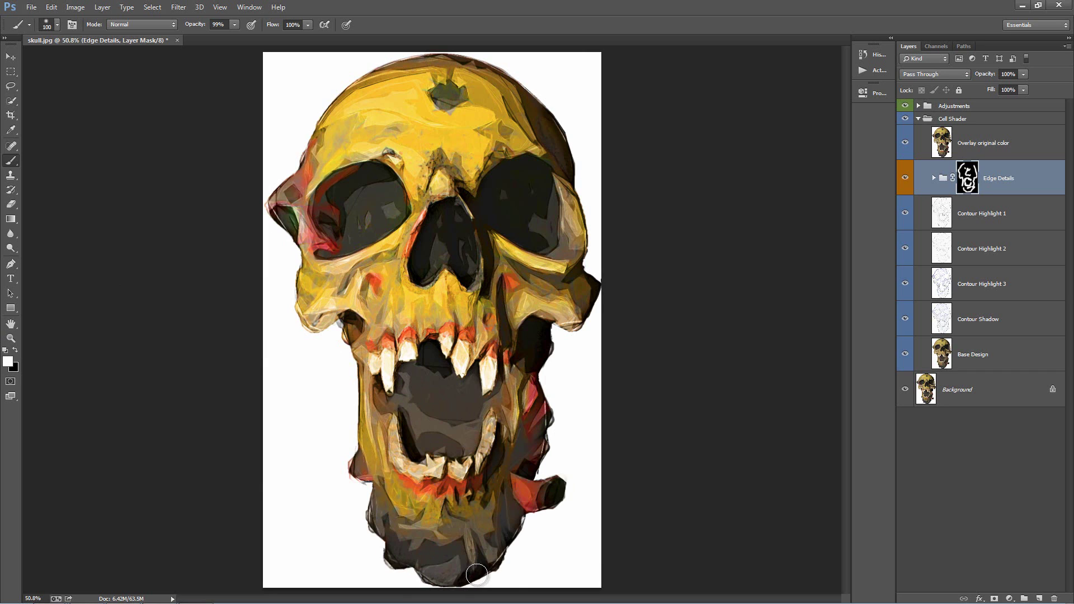
{"action": "key", "text": "x"}
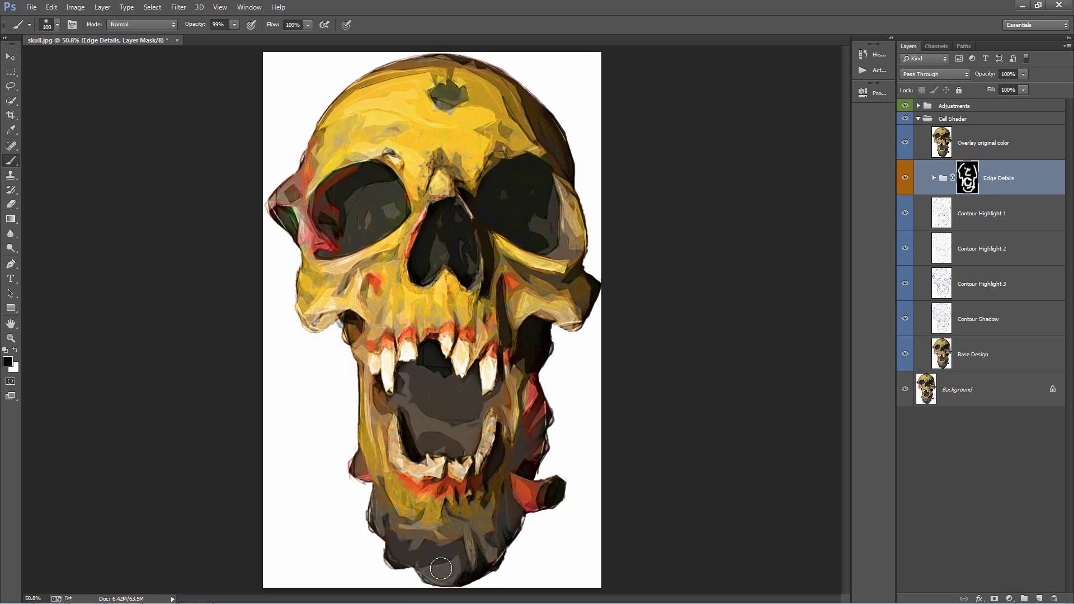
{"action": "key", "text": "x"}
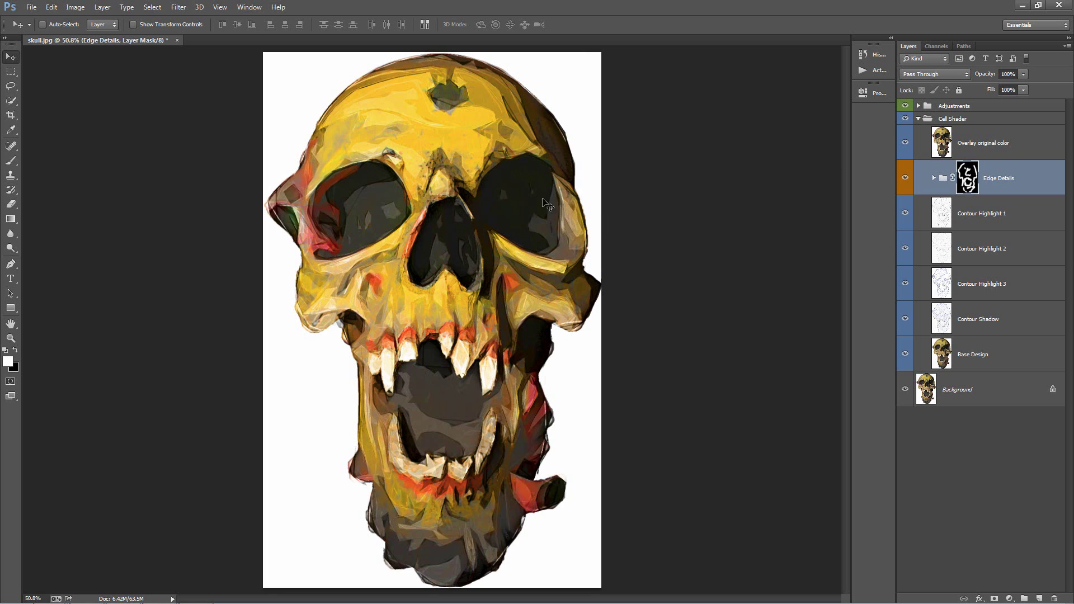
{"action": "left_click", "coordinate": [905, 178]}
{"action": "left_click", "coordinate": [905, 178]}
{"action": "left_click", "coordinate": [905, 178]}
{"action": "left_click", "coordinate": [905, 178]}
{"action": "left_click", "coordinate": [906, 178]}
{"action": "left_click", "coordinate": [906, 178]}
{"action": "left_click", "coordinate": [906, 177]}
{"action": "left_click", "coordinate": [905, 178]}
{"action": "left_click", "coordinate": [973, 182], "text": "shift"}
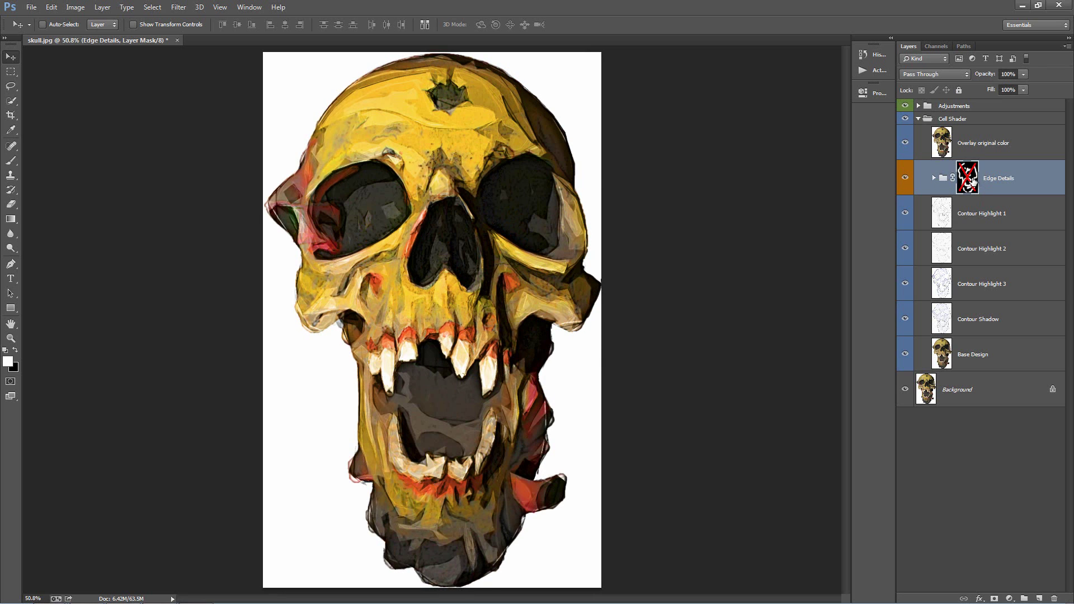
{"action": "left_click", "coordinate": [973, 181], "text": "shift"}
{"action": "left_click", "coordinate": [974, 180], "text": "shift"}
{"action": "left_click", "coordinate": [974, 180], "text": "shift"}
{"action": "left_click", "coordinate": [974, 181], "text": "shift"}
{"action": "left_click", "coordinate": [974, 181], "text": "shift"}
{"action": "left_click", "coordinate": [974, 181], "text": "shift"}
{"action": "left_click", "coordinate": [974, 180], "text": "shift"}
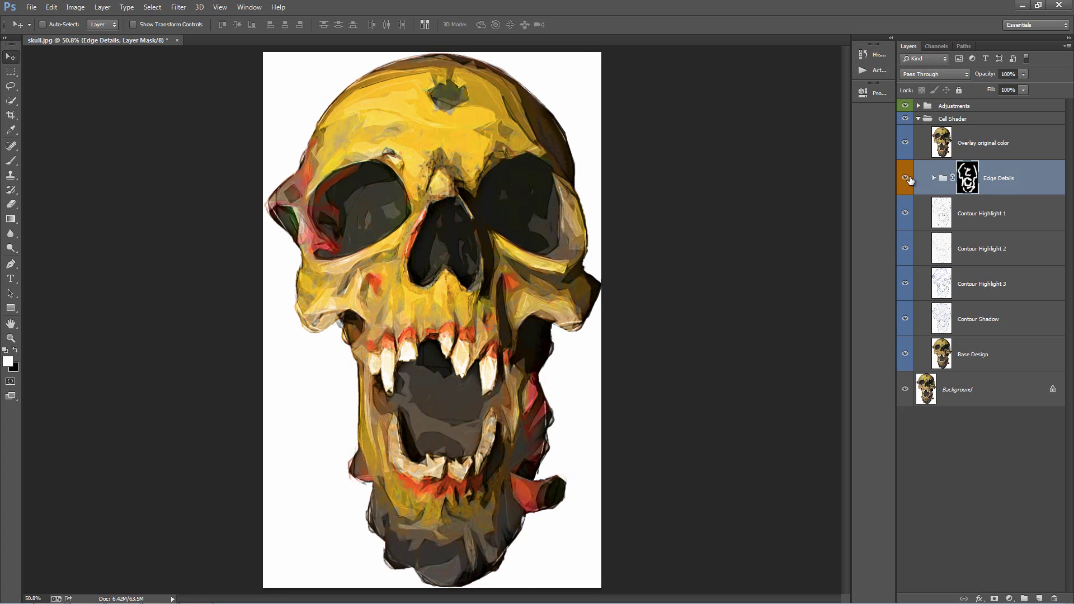
- Hide the upper Cell Shader layers and Base Design to see the original photo, then show Base Design again
{"action": "left_click", "coordinate": [1013, 226]}
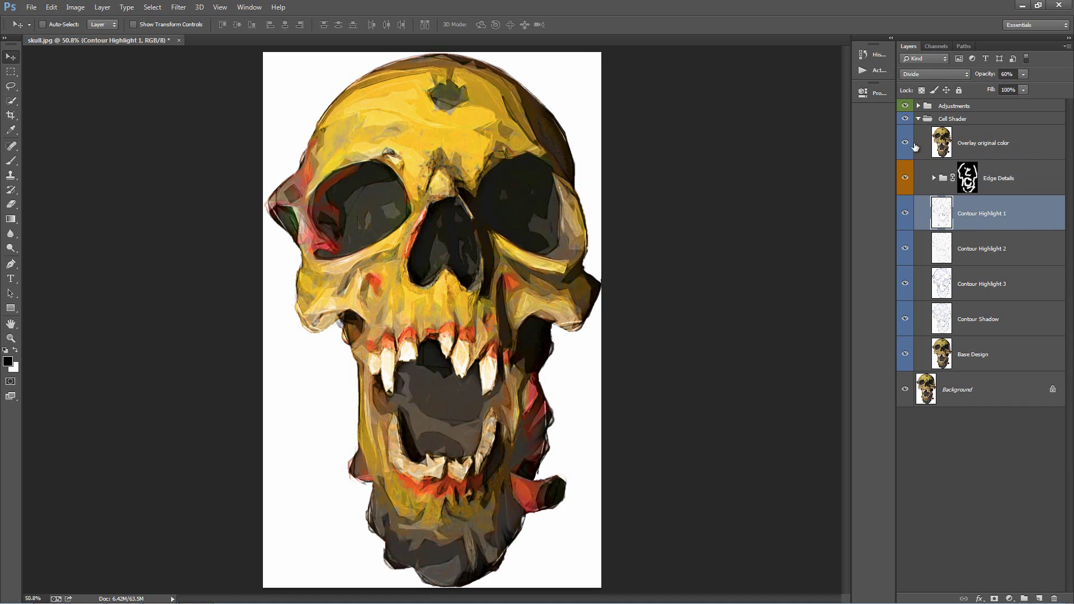
{"action": "left_click_drag", "start_coordinate": [907, 146], "coordinate": [907, 321]}
{"action": "left_click", "coordinate": [987, 356]}
{"action": "left_click", "coordinate": [905, 354]}
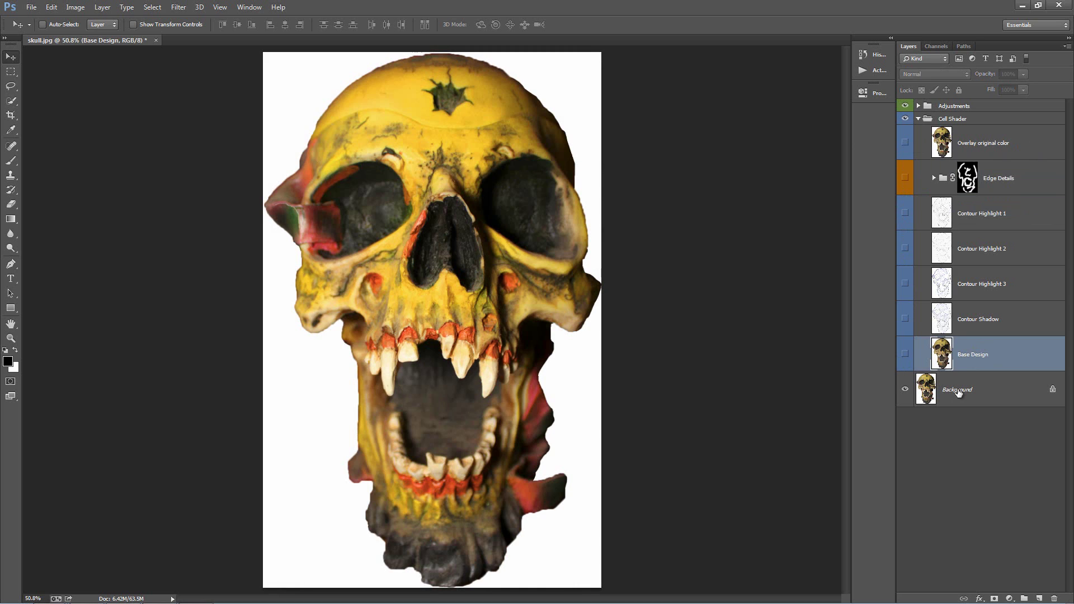
{"action": "left_click", "coordinate": [979, 396]}
{"action": "left_click", "coordinate": [994, 361]}
{"action": "left_click", "coordinate": [905, 355]}
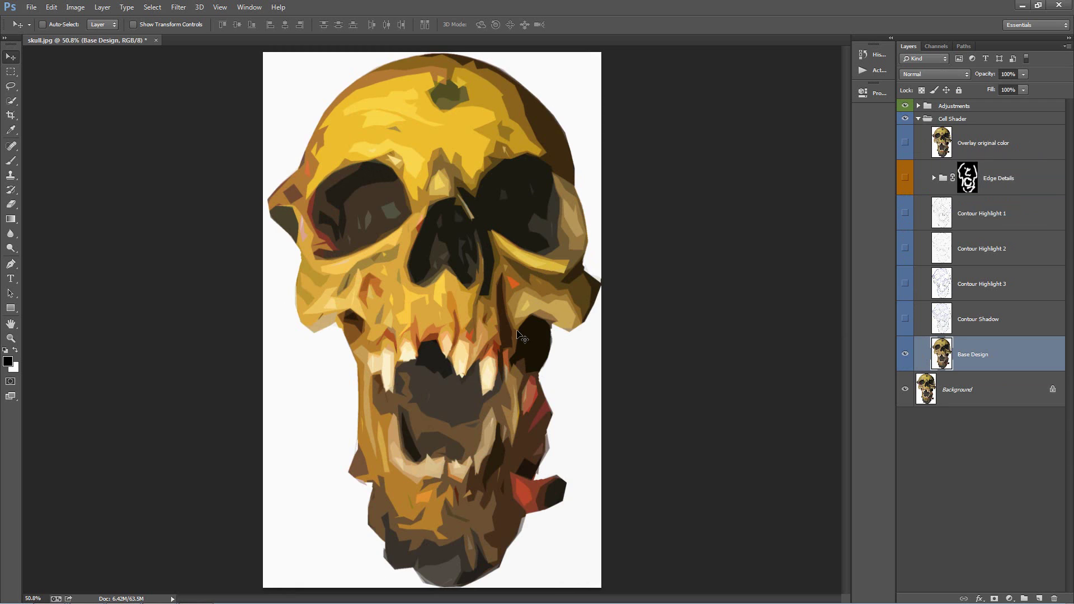
- Turn Contour Shadow and Contour Highlights 3, 2 and 1 back on, comparing each
{"action": "left_click", "coordinate": [906, 320]}
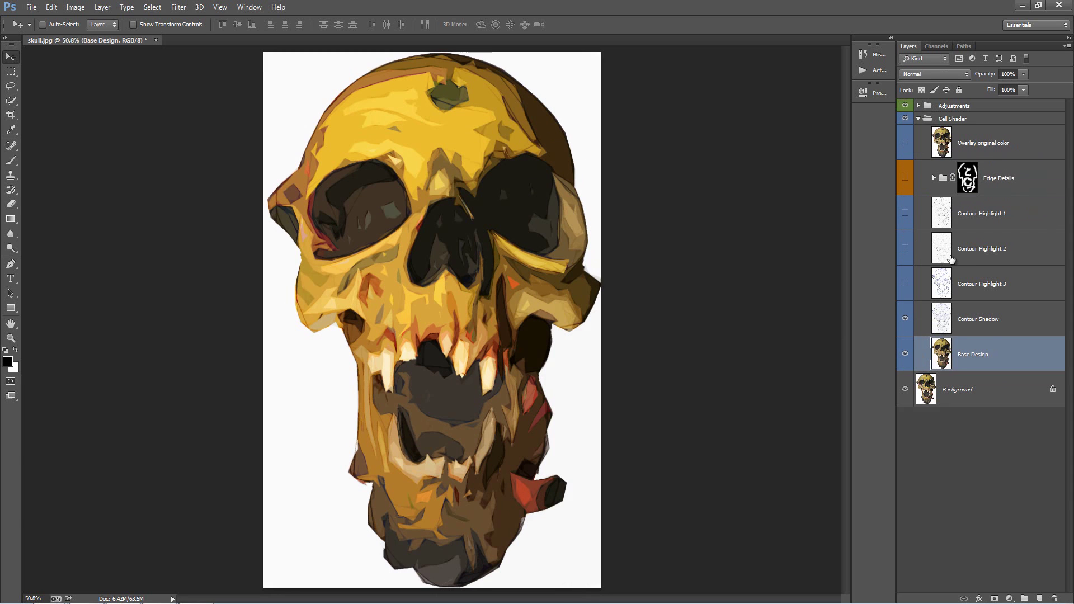
{"action": "left_click", "coordinate": [905, 319]}
{"action": "left_click", "coordinate": [906, 319]}
{"action": "left_click", "coordinate": [984, 284]}
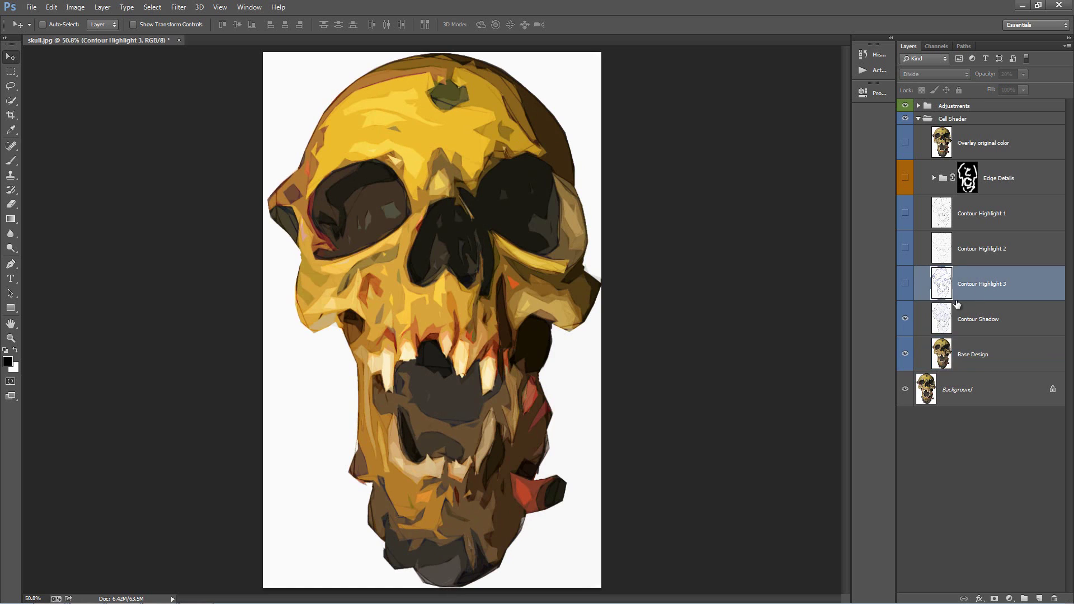
{"action": "left_click", "coordinate": [906, 284]}
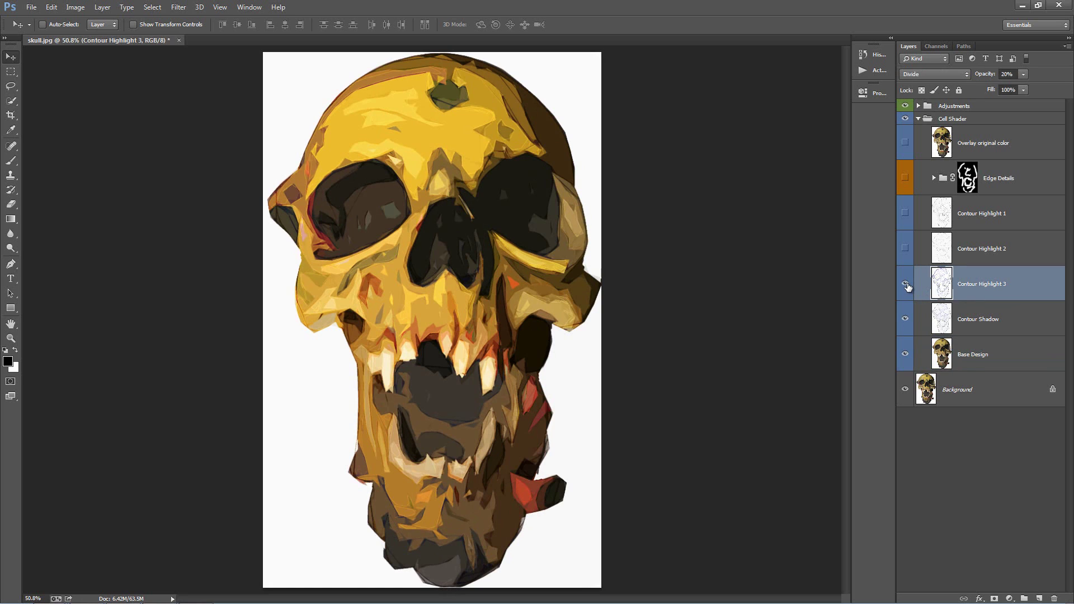
{"action": "left_click", "coordinate": [905, 249]}
{"action": "left_click", "coordinate": [905, 214]}
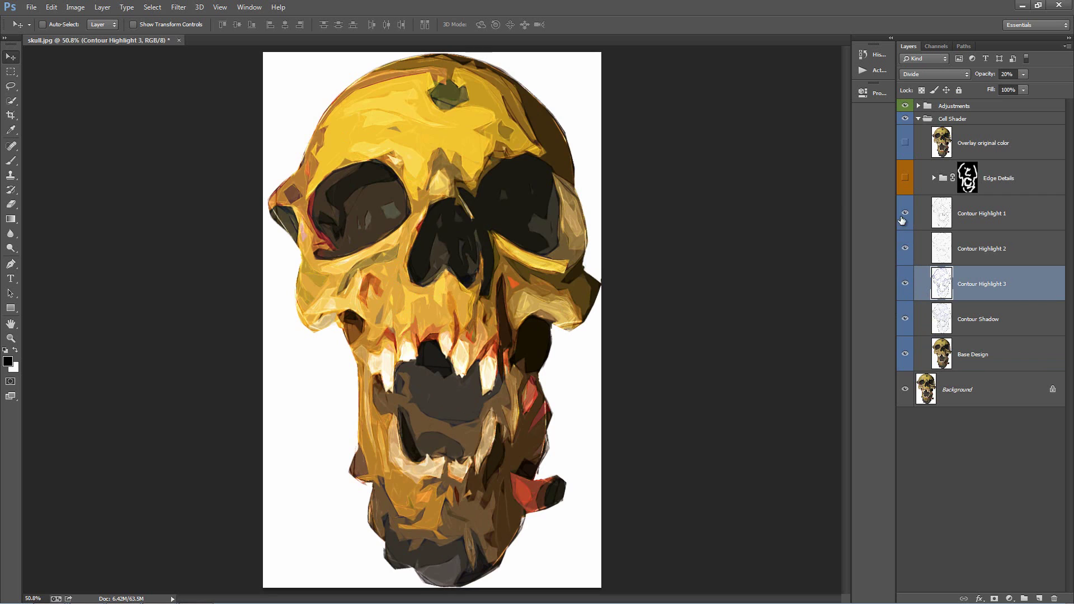
{"action": "left_click", "coordinate": [905, 283]}
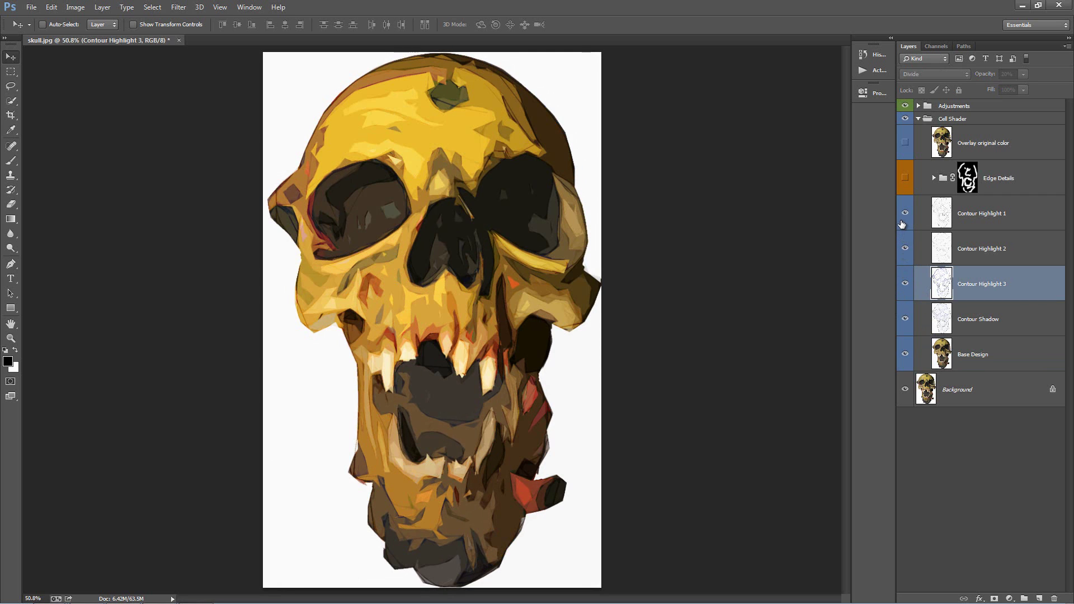
{"action": "key", "text": "ctrl+z"}
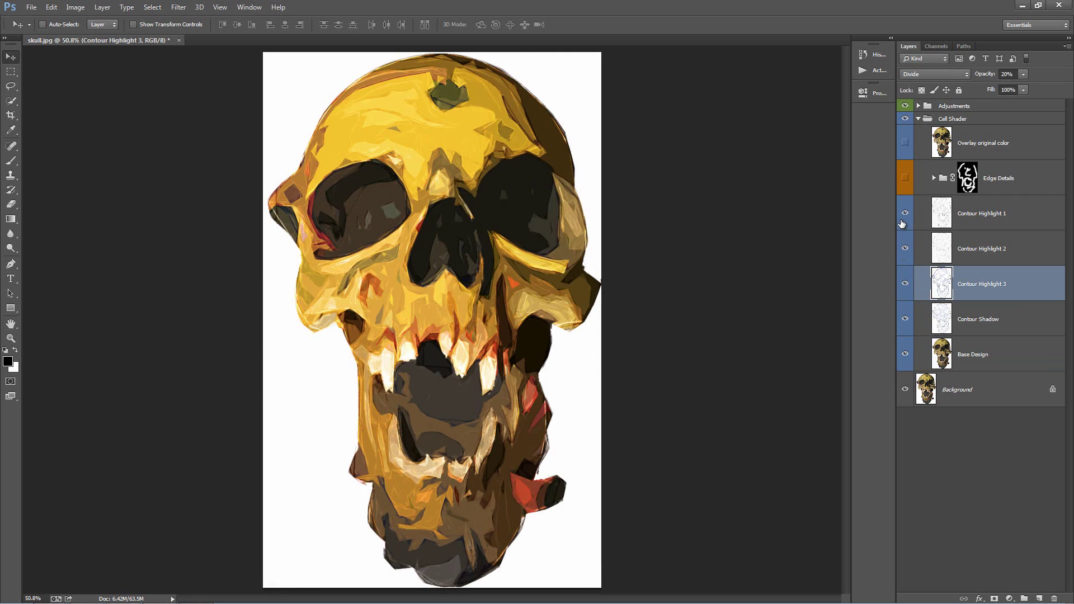
- Show Edge Details and leave Overlay original color switched off
{"action": "left_click", "coordinate": [970, 216]}
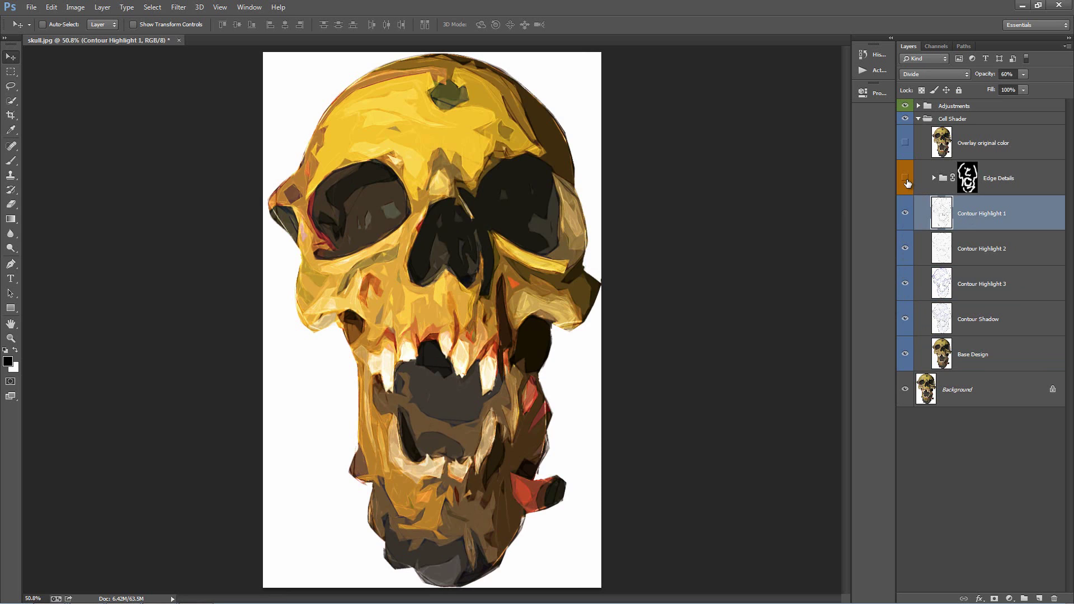
{"action": "left_click", "coordinate": [906, 179]}
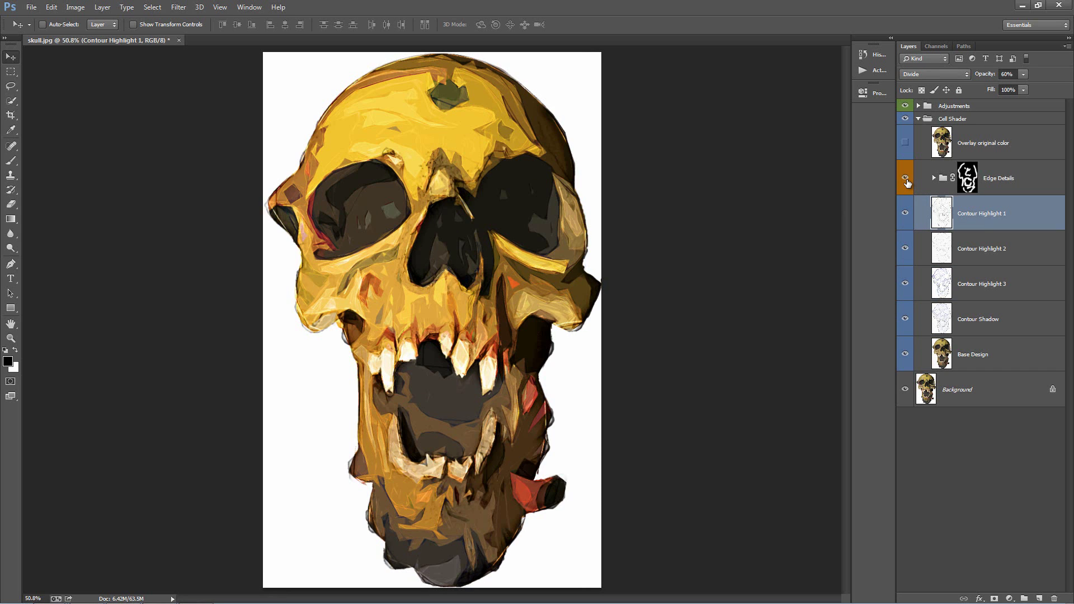
{"action": "left_click", "coordinate": [907, 144]}
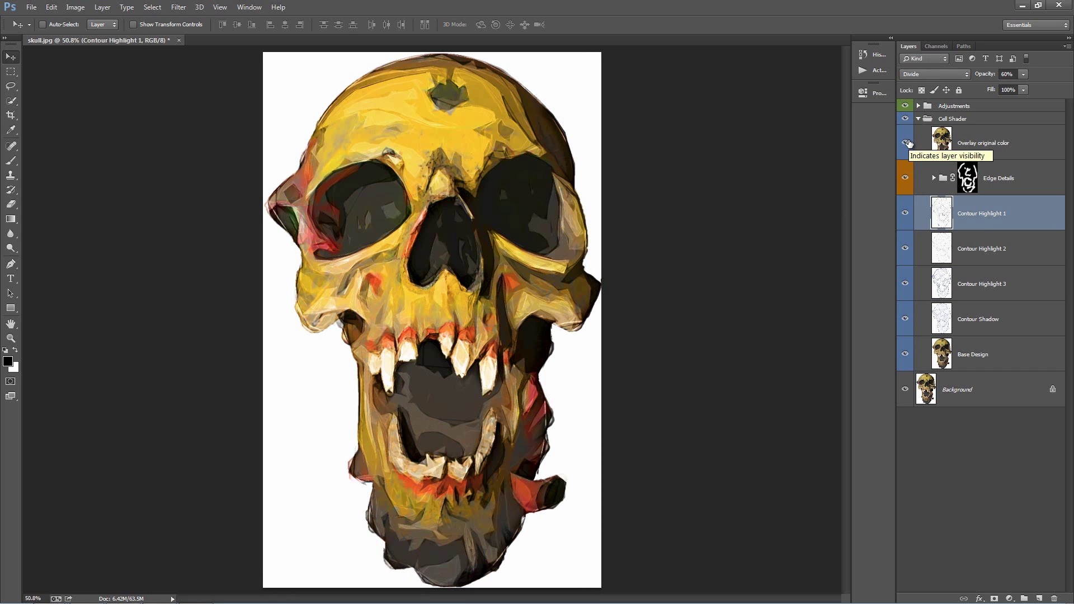
{"action": "left_click", "coordinate": [906, 143]}
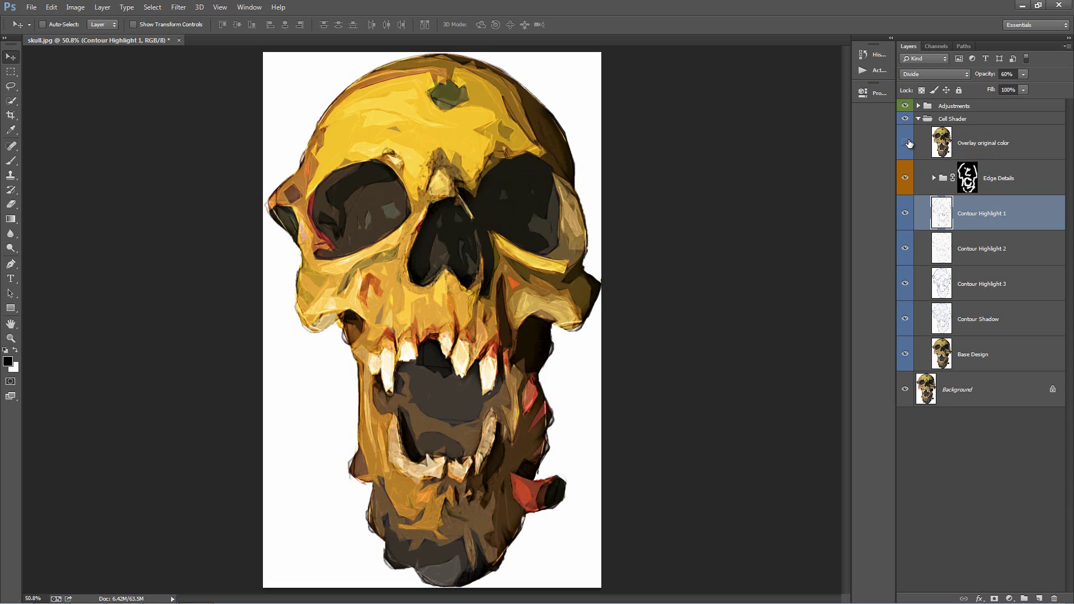
- In Adjustments > Color Options, enable Color 9 and Color 7, trying and rejecting Color 8
{"action": "left_click", "coordinate": [919, 119]}
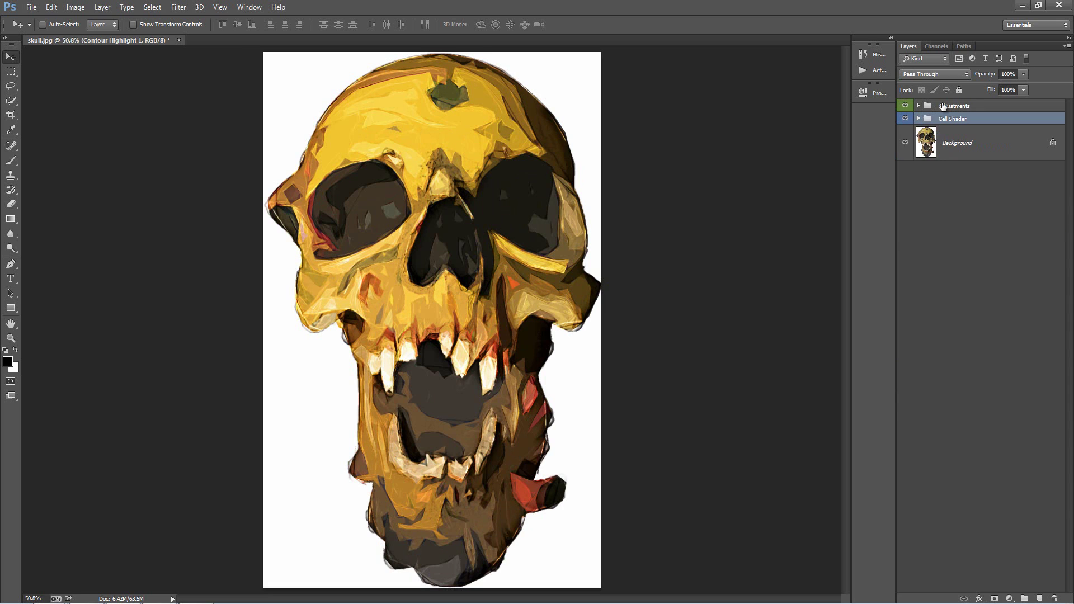
{"action": "left_click", "coordinate": [929, 106]}
{"action": "left_click", "coordinate": [918, 106]}
{"action": "left_click", "coordinate": [933, 119]}
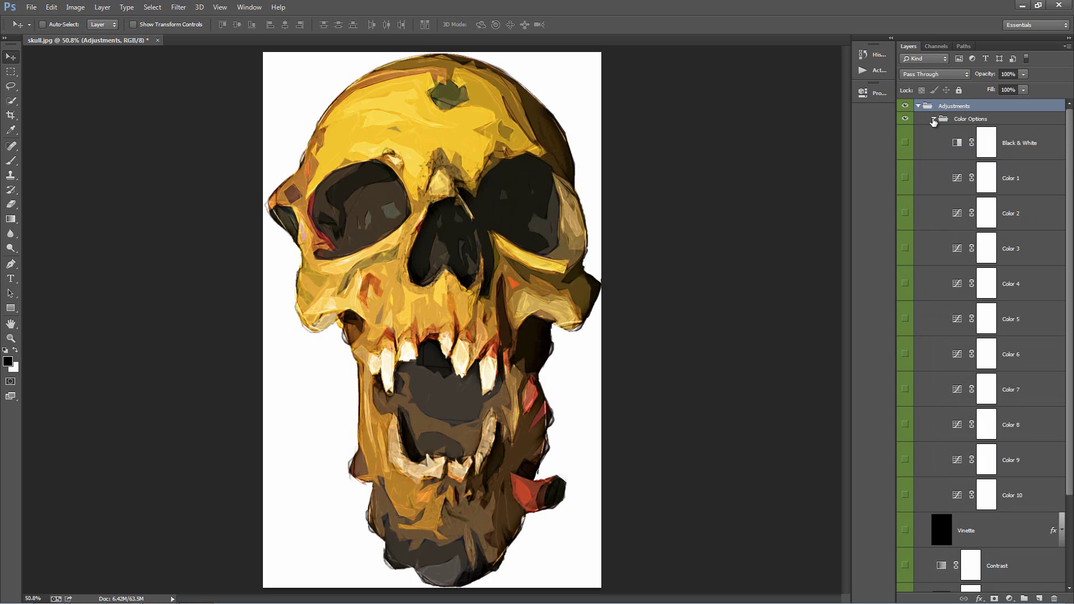
{"action": "left_click", "coordinate": [905, 491]}
{"action": "left_click", "coordinate": [905, 460]}
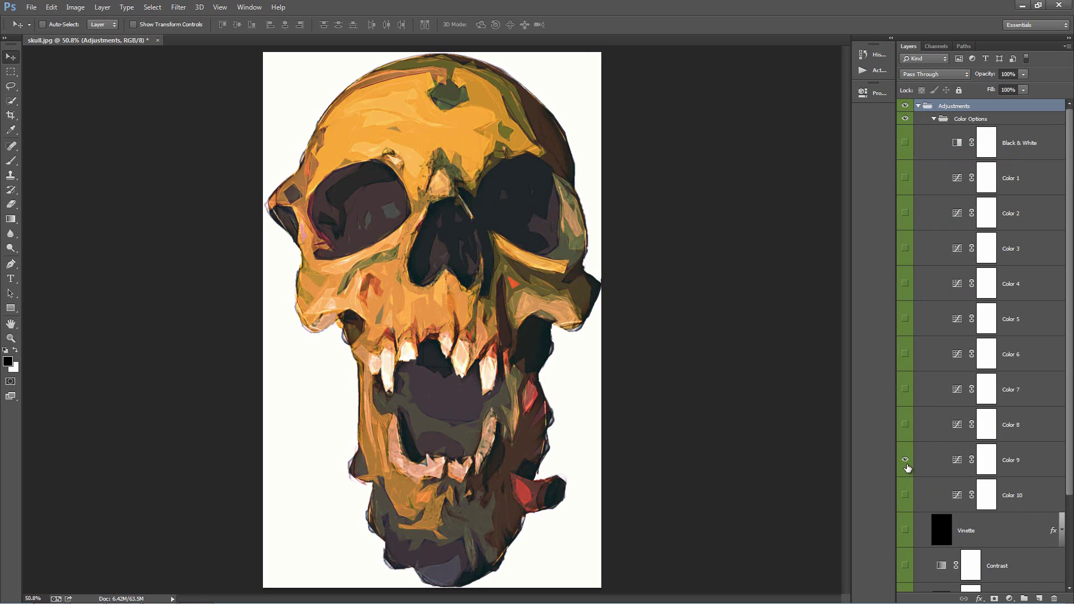
{"action": "left_click", "coordinate": [905, 424]}
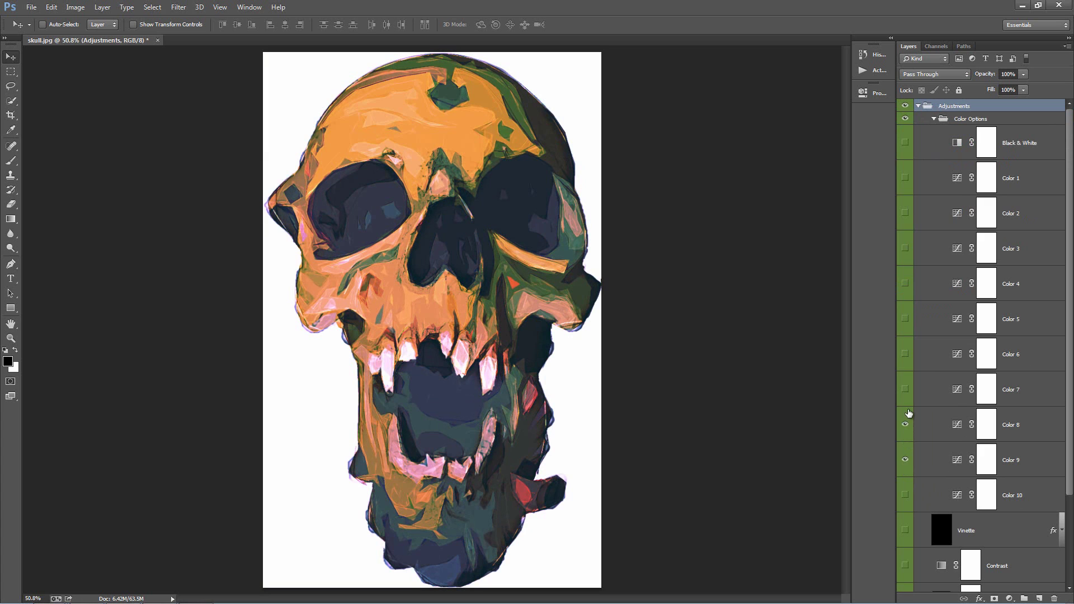
{"action": "left_click", "coordinate": [907, 415]}
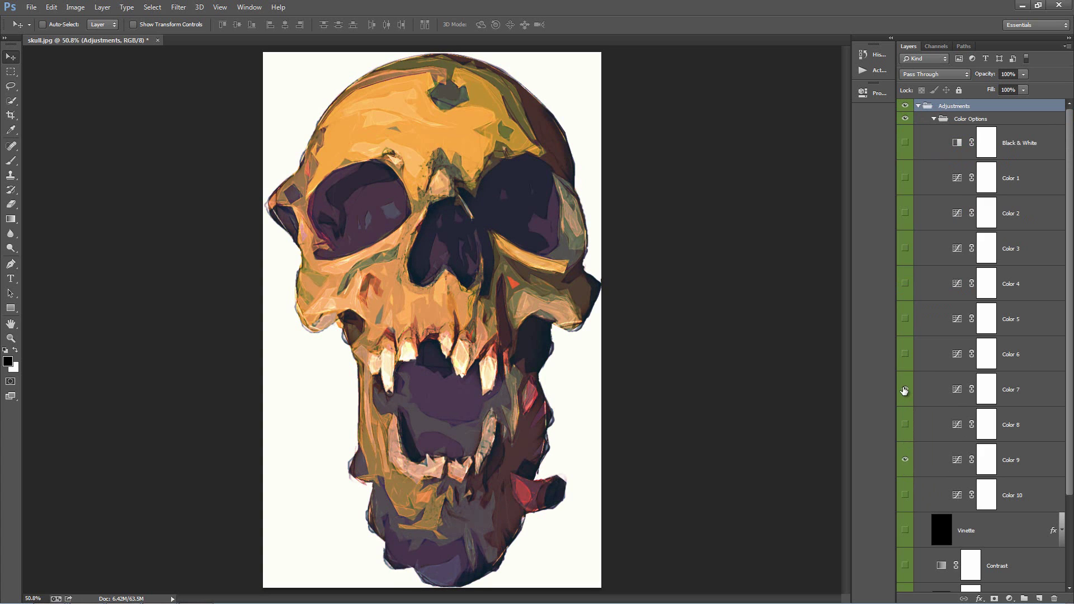
{"action": "left_click", "coordinate": [904, 391]}
{"action": "left_click", "coordinate": [918, 106]}
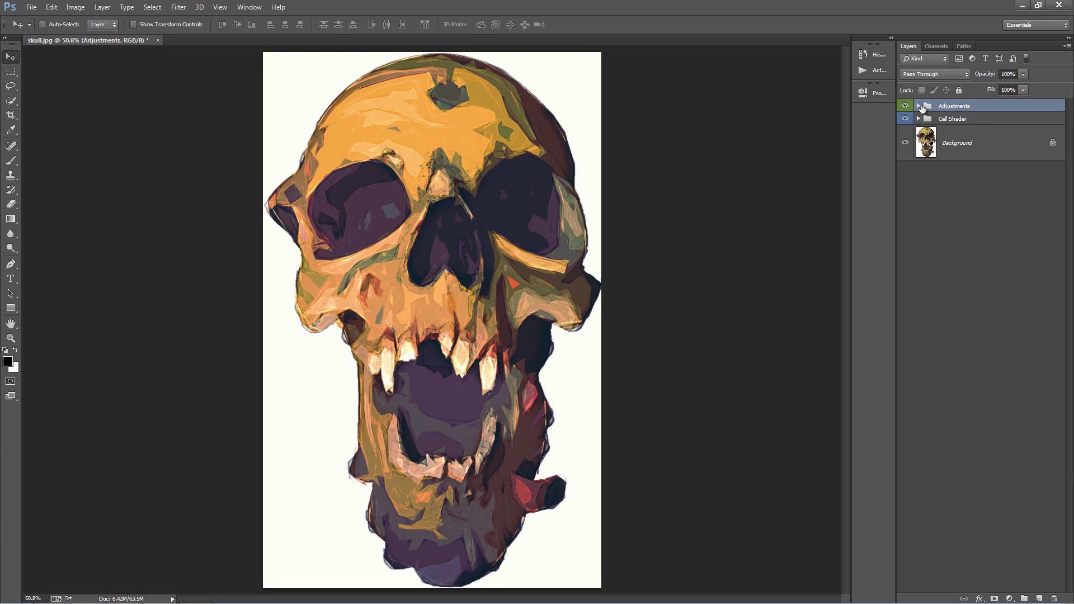
{"action": "left_click", "coordinate": [919, 106]}
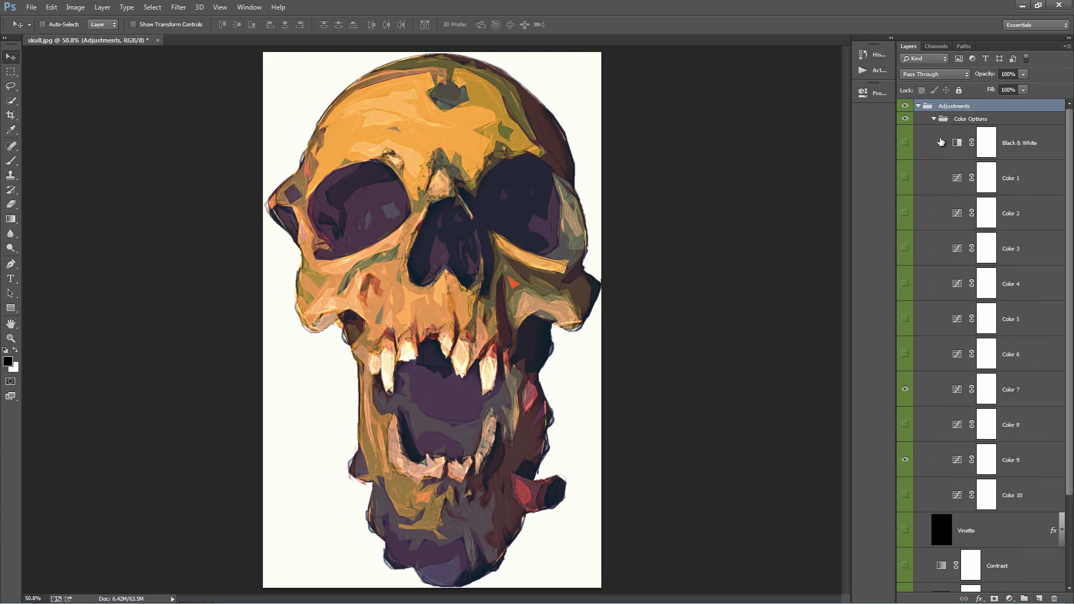
- Turn on the Contrast layer at 30% opacity and raise the Saturation adjustment to +58
{"action": "left_click", "coordinate": [939, 119]}
{"action": "left_click", "coordinate": [935, 118]}
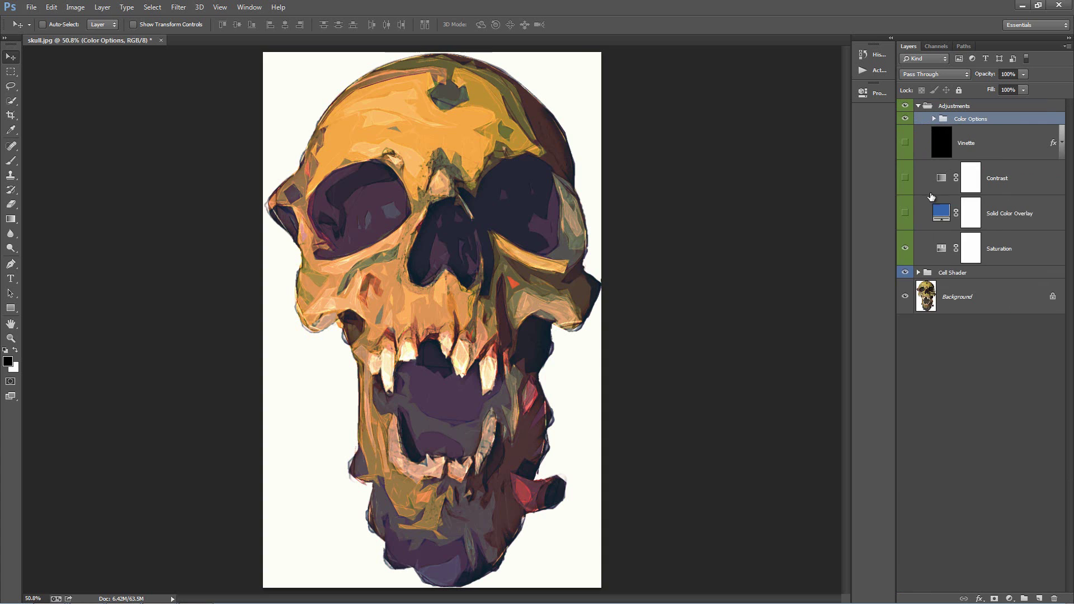
{"action": "left_click", "coordinate": [906, 178]}
{"action": "left_click", "coordinate": [1002, 178]}
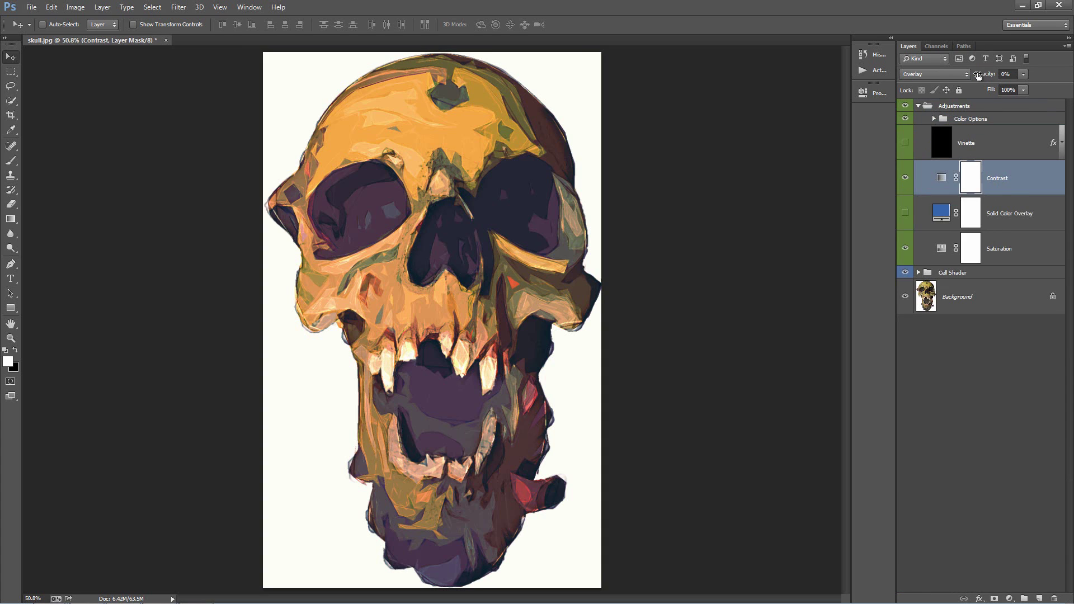
{"action": "left_click_drag", "start_coordinate": [978, 76], "coordinate": [995, 77]}
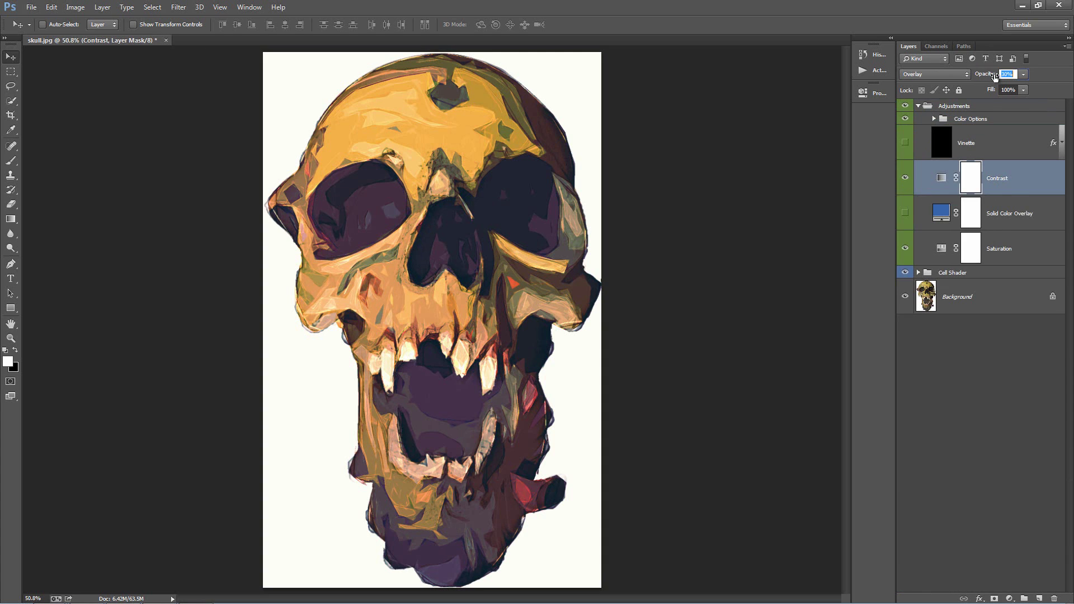
{"action": "double_click", "coordinate": [942, 248]}
{"action": "left_click_drag", "start_coordinate": [804, 186], "coordinate": [810, 186]}
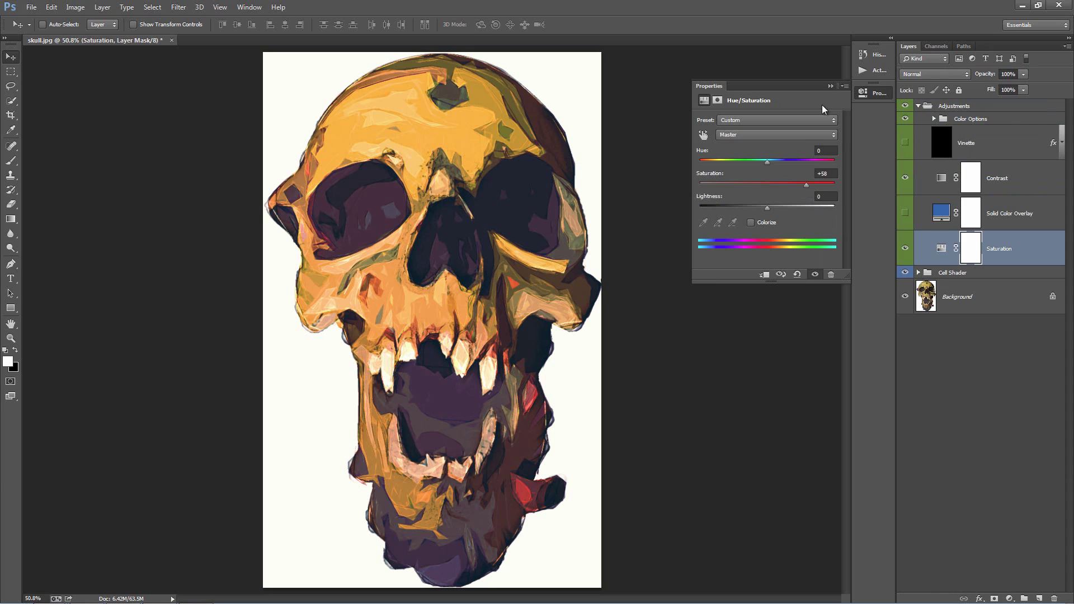
- Touch up the Edge Details mask with black from cheek to nose bridge, around the nasal opening and along the jaw
{"action": "left_click", "coordinate": [831, 85]}
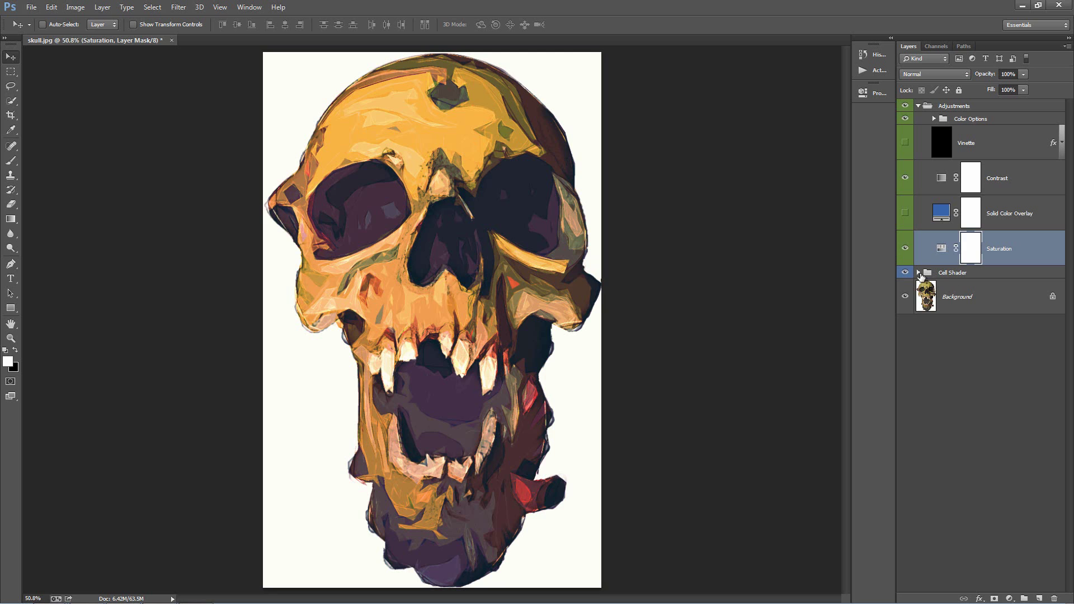
{"action": "left_click", "coordinate": [918, 273]}
{"action": "left_click", "coordinate": [968, 335]}
{"action": "key", "text": "b"}
{"action": "key", "text": "x"}
{"action": "mouse_move", "coordinate": [400, 245]}
{"action": "left_mouse_down"}
{"action": "mouse_move", "coordinate": [415, 291]}
{"action": "mouse_move", "coordinate": [400, 266]}
{"action": "mouse_move", "coordinate": [431, 177]}
{"action": "left_mouse_up"}
{"action": "left_click_drag", "start_coordinate": [466, 280], "coordinate": [431, 299]}
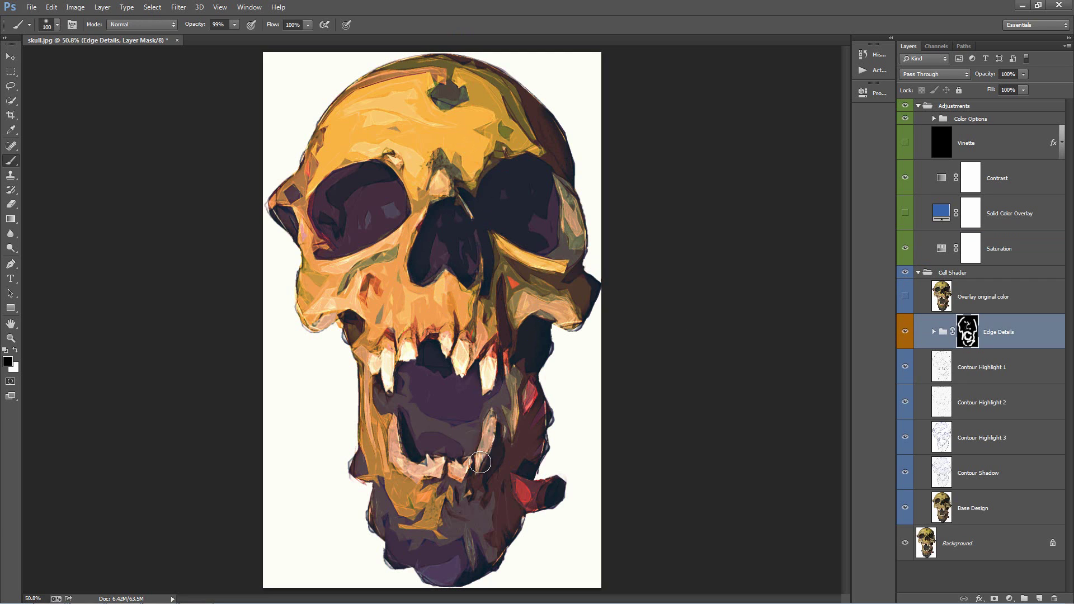
{"action": "mouse_move", "coordinate": [402, 452]}
{"action": "left_mouse_down"}
{"action": "mouse_move", "coordinate": [385, 443]}
{"action": "mouse_move", "coordinate": [429, 518]}
{"action": "mouse_move", "coordinate": [461, 520]}
{"action": "mouse_move", "coordinate": [477, 557]}
{"action": "left_mouse_up"}
{"action": "key", "text": "v"}
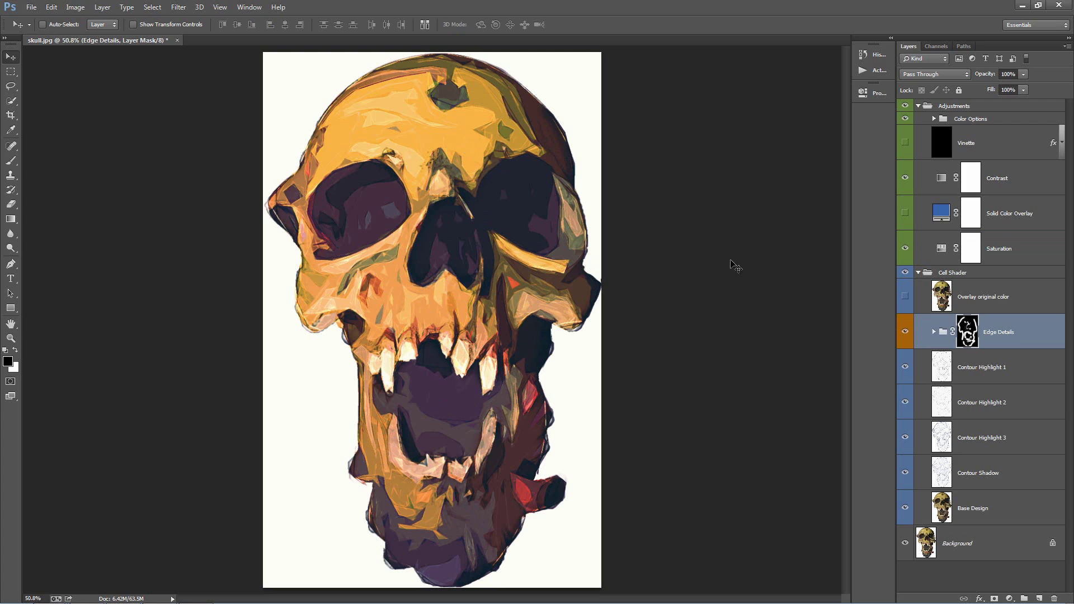
- Collapse both groups and toggle Cell Shader and Adjustments visibility to compare with the original skull
{"action": "left_click", "coordinate": [919, 272]}
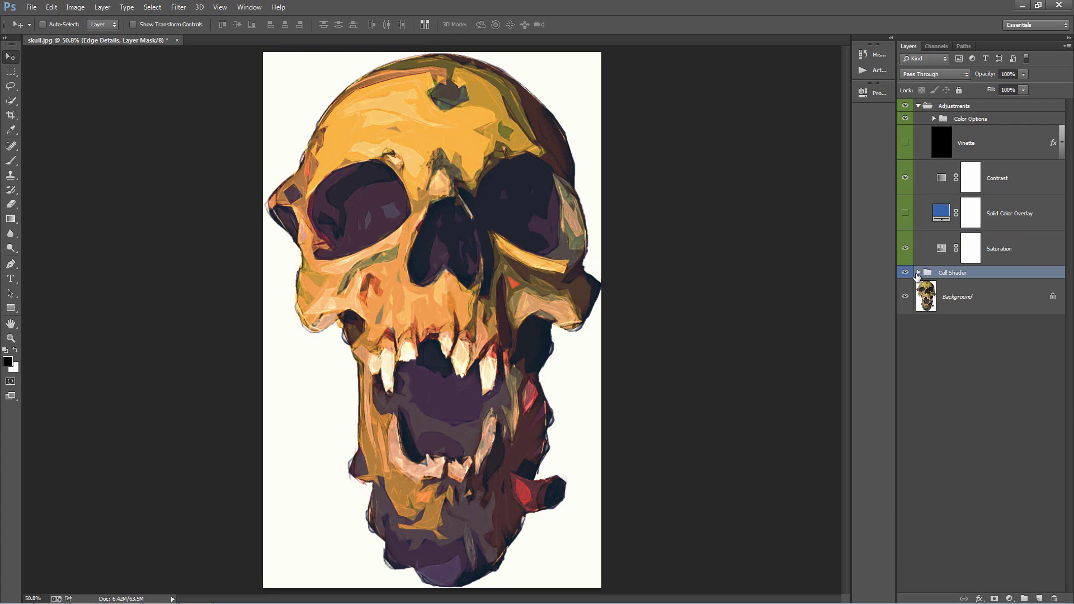
{"action": "left_click", "coordinate": [918, 105]}
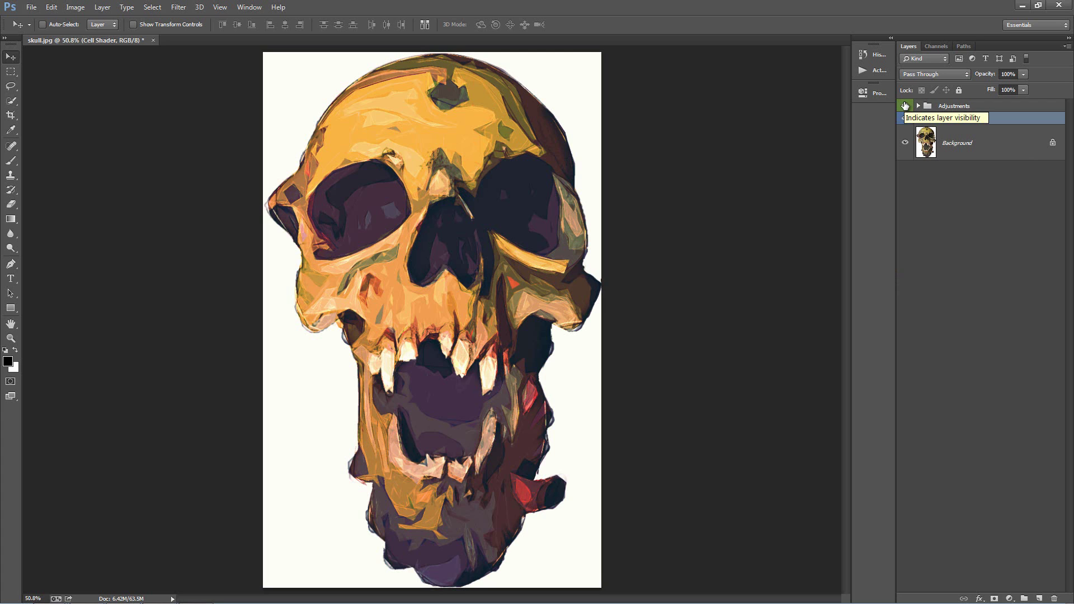
{"action": "left_click", "coordinate": [905, 118]}
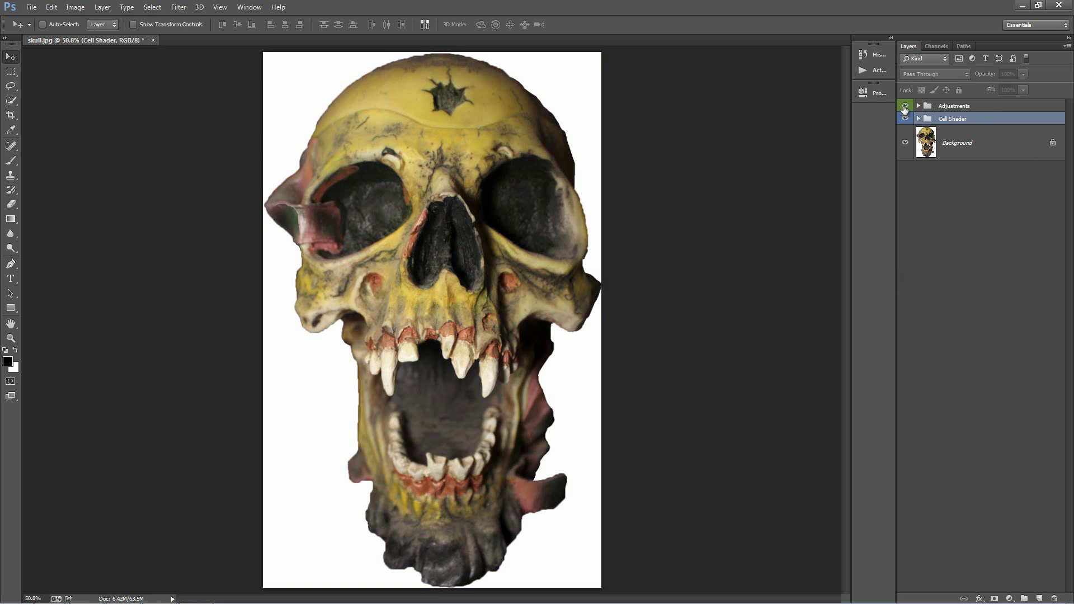
{"action": "left_click", "coordinate": [904, 108]}
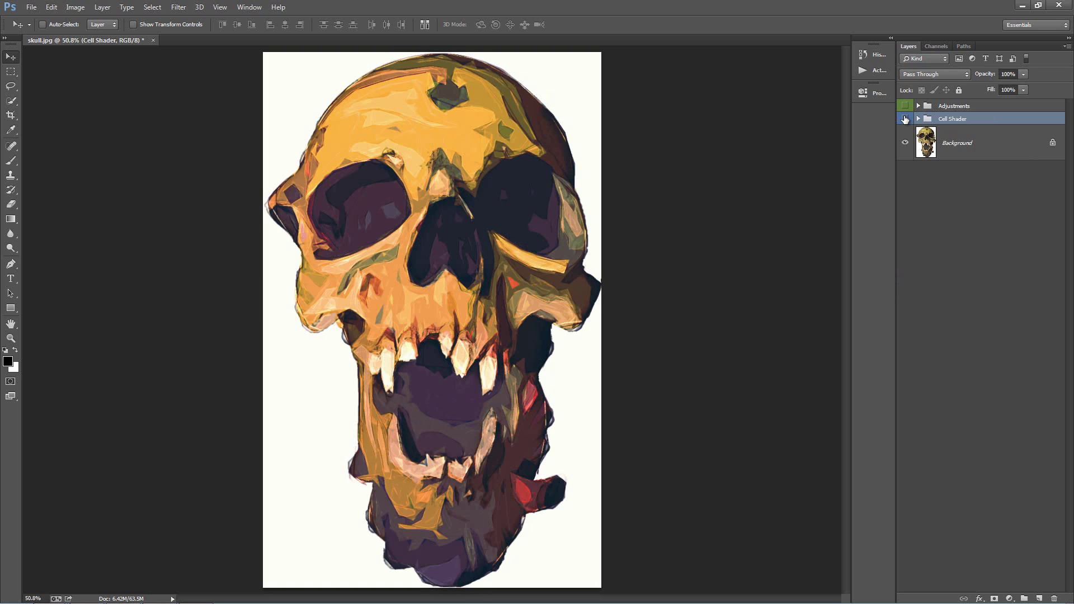
{"action": "left_click", "coordinate": [905, 118]}
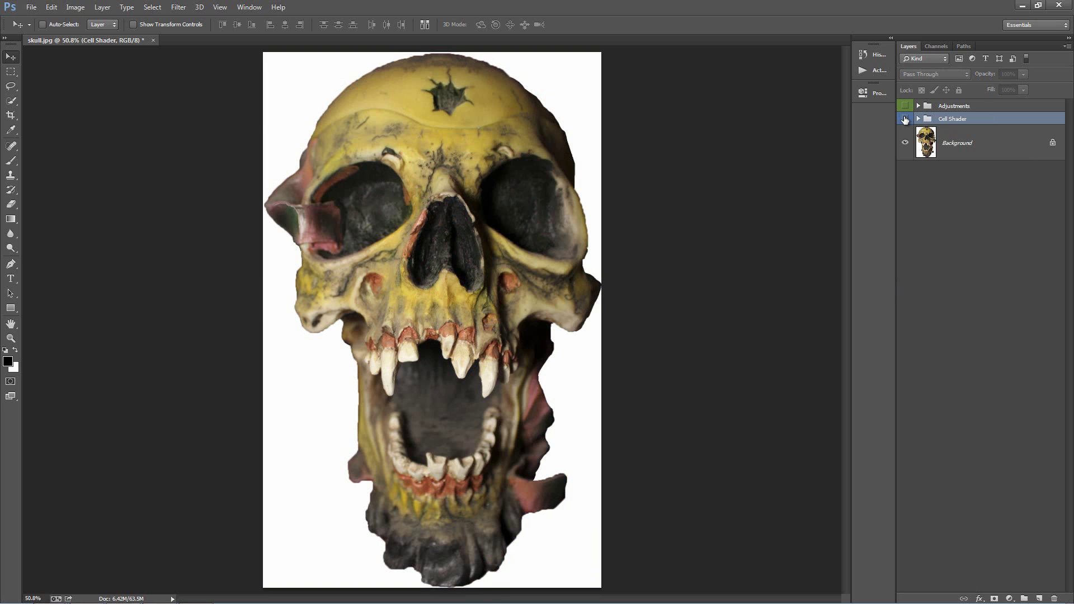
{"action": "left_click_drag", "start_coordinate": [905, 119], "coordinate": [906, 110]}
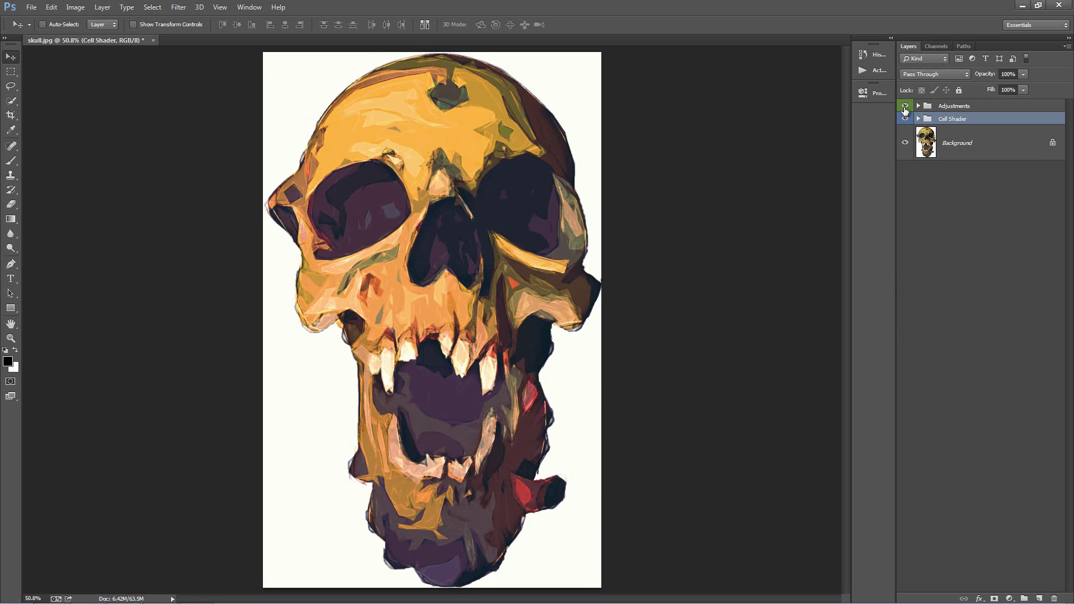
{"action": "mouse_move", "coordinate": [905, 110]}
{"action": "left_mouse_down"}
{"action": "mouse_move", "coordinate": [905, 119]}
{"action": "mouse_move", "coordinate": [905, 109]}
{"action": "left_mouse_up"}
{"action": "left_click", "coordinate": [918, 119]}
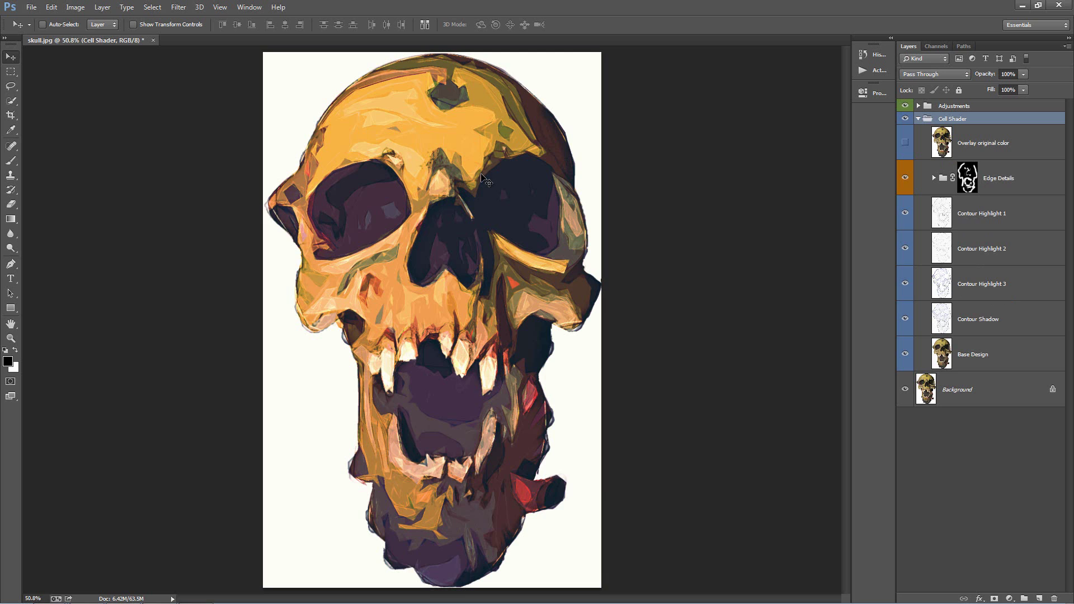
- Close the skull document, open Guitar.jpg and run the Cell Shader Action on it
{"action": "key", "text": "ctrl+w"}
{"action": "key", "text": "ctrl+o"}
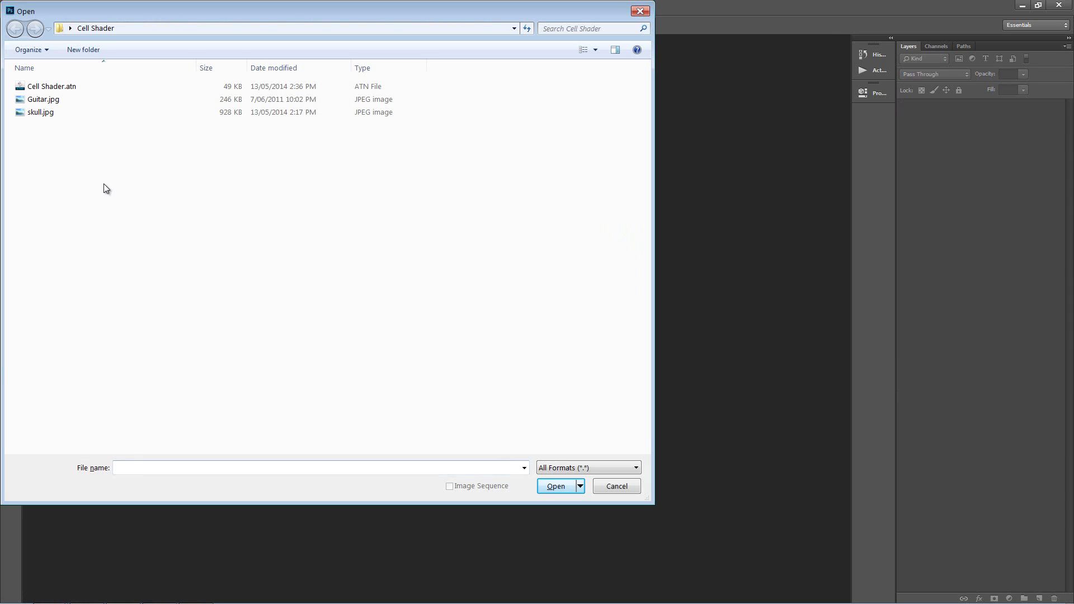
{"action": "scroll", "coordinate": [103, 184], "scroll_direction": "up", "scroll_amount": 4, "text": "ctrl"}
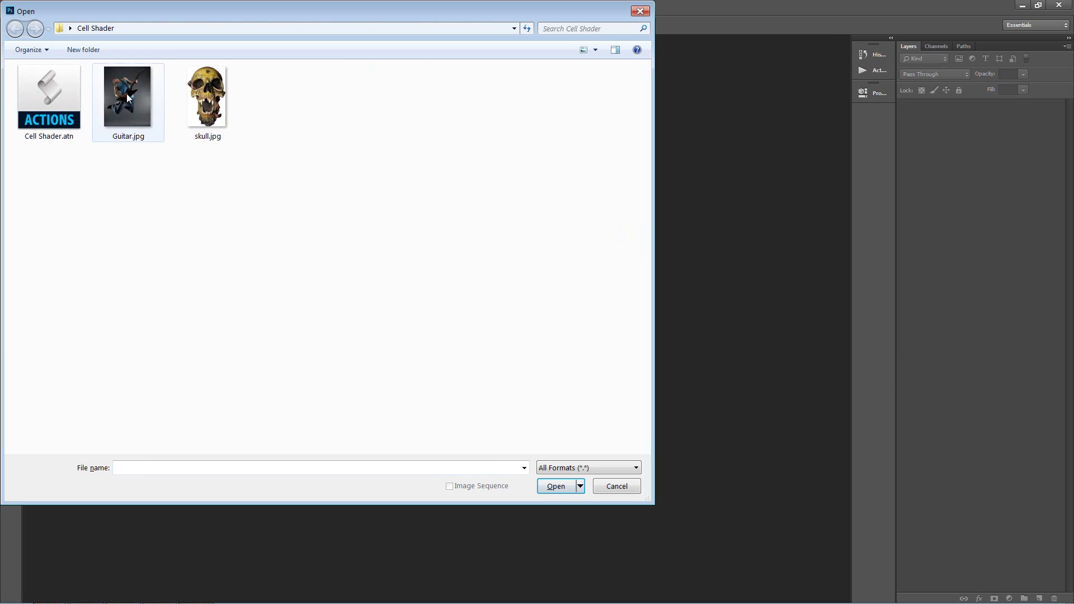
{"action": "double_click", "coordinate": [115, 91]}
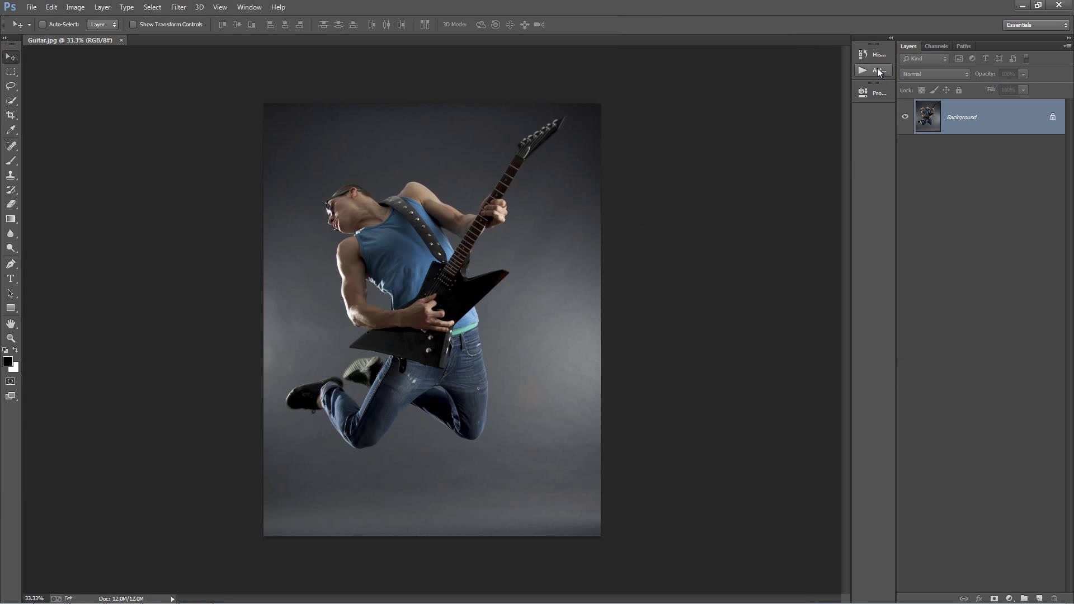
{"action": "left_click", "coordinate": [873, 70]}
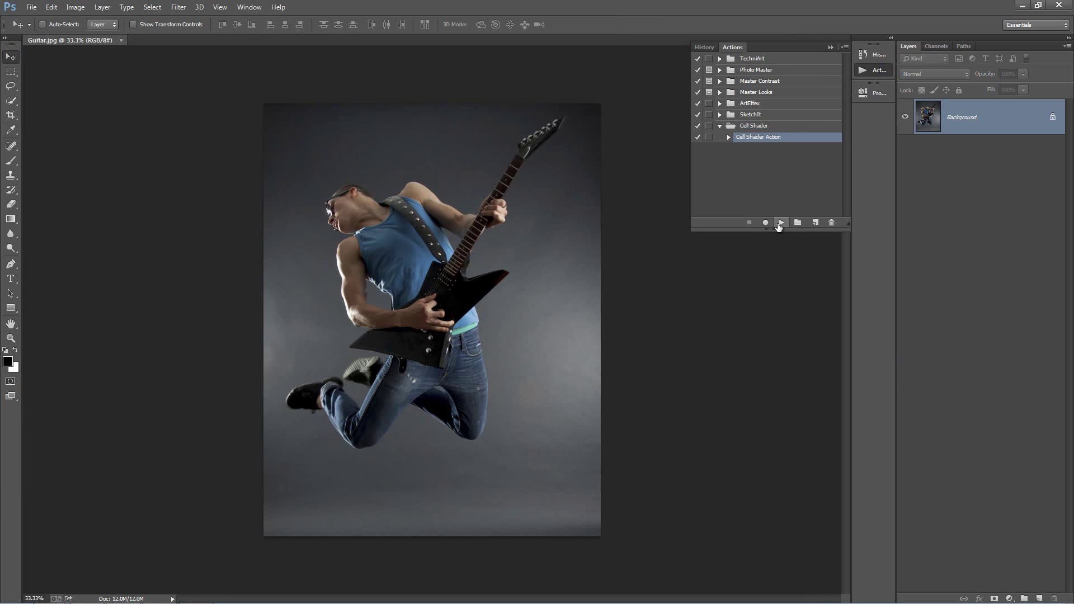
{"action": "left_click", "coordinate": [782, 223]}
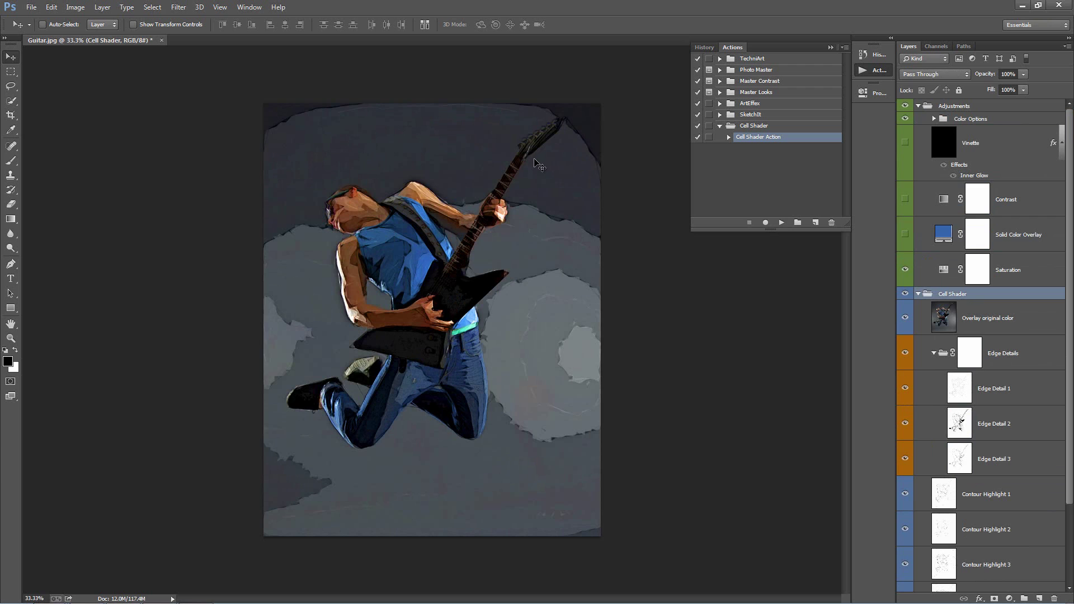
- Collapse the Adjustments and Cell Shader groups and zoom the guitarist image to 50%
{"action": "left_click", "coordinate": [920, 106]}
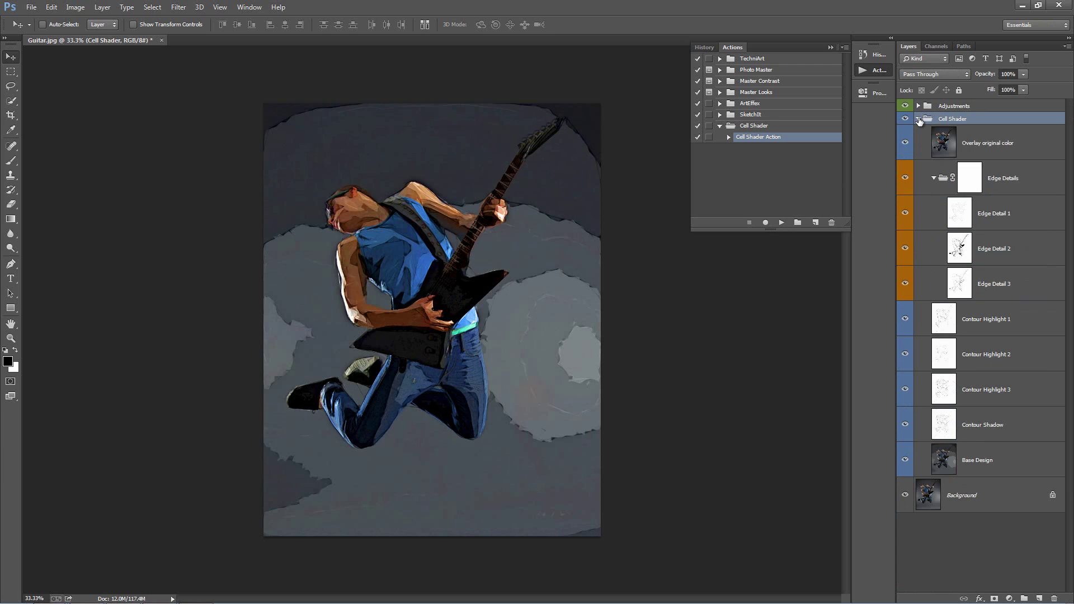
{"action": "left_click", "coordinate": [919, 118]}
{"action": "key", "text": "ctrl+plus"}
{"action": "left_click_drag", "start_coordinate": [682, 160], "coordinate": [672, 256]}
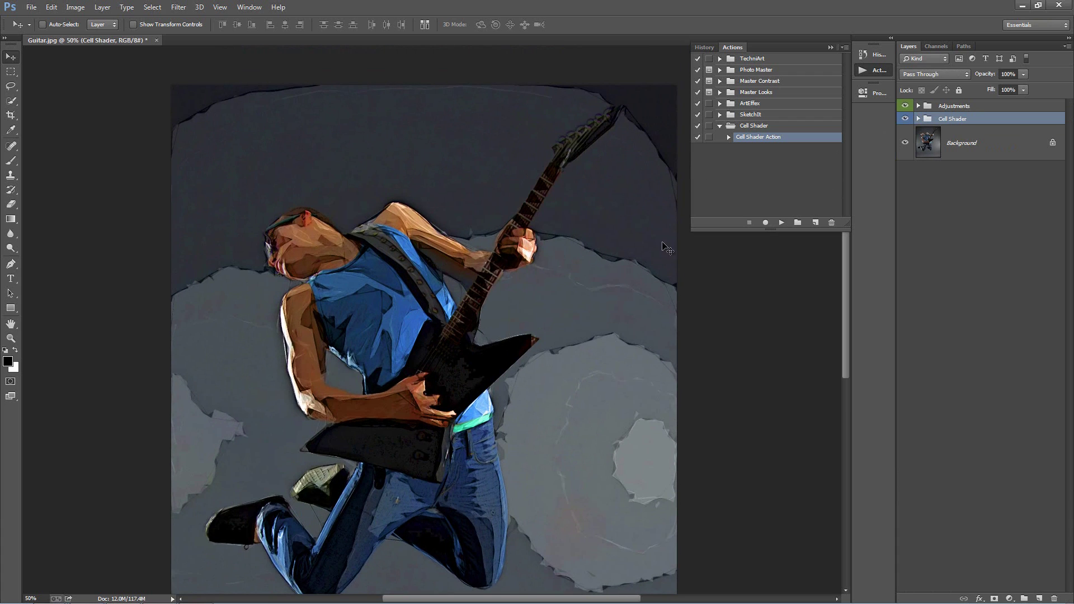
{"action": "left_click_drag", "start_coordinate": [456, 174], "coordinate": [454, 146]}
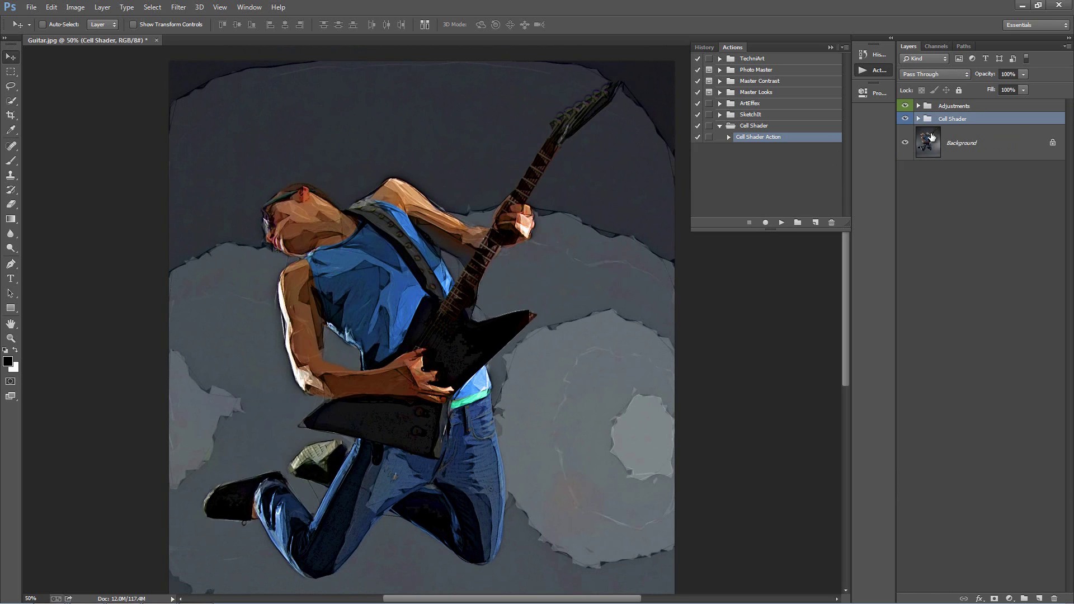
- Compare the image with and without the Saturation layer, then set its saturation to +55
{"action": "left_click", "coordinate": [946, 106]}
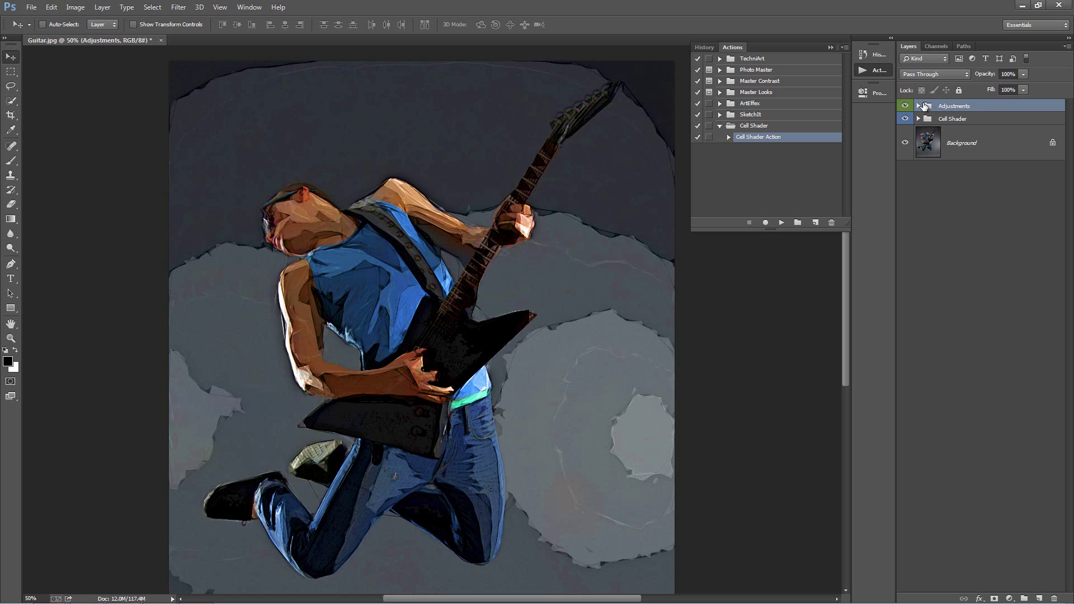
{"action": "left_click", "coordinate": [920, 106]}
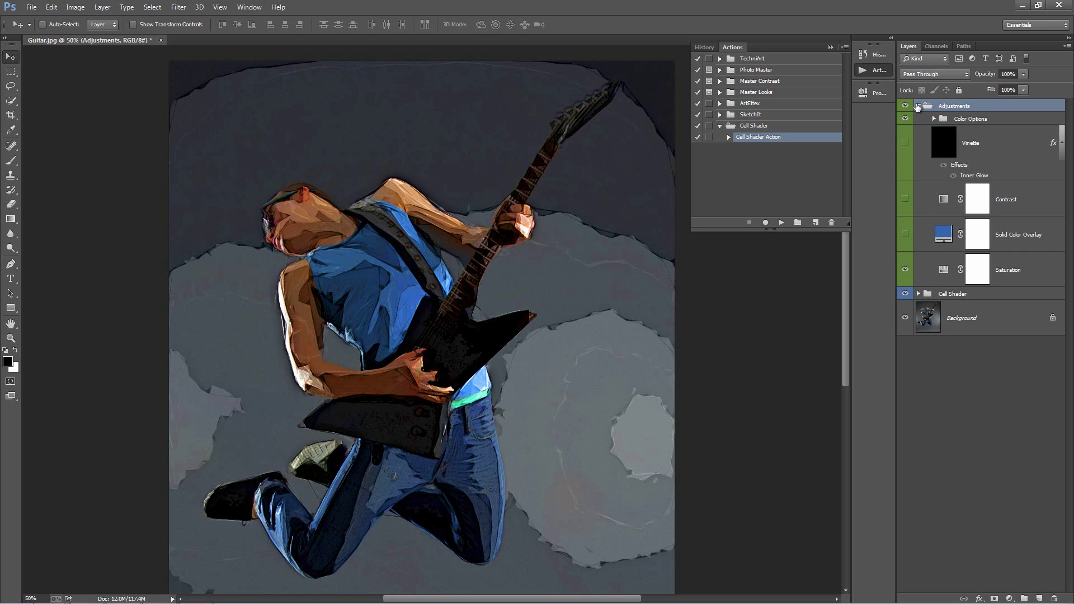
{"action": "left_click", "coordinate": [905, 271]}
{"action": "left_click", "coordinate": [904, 271]}
{"action": "left_click", "coordinate": [905, 273]}
{"action": "double_click", "coordinate": [945, 270]}
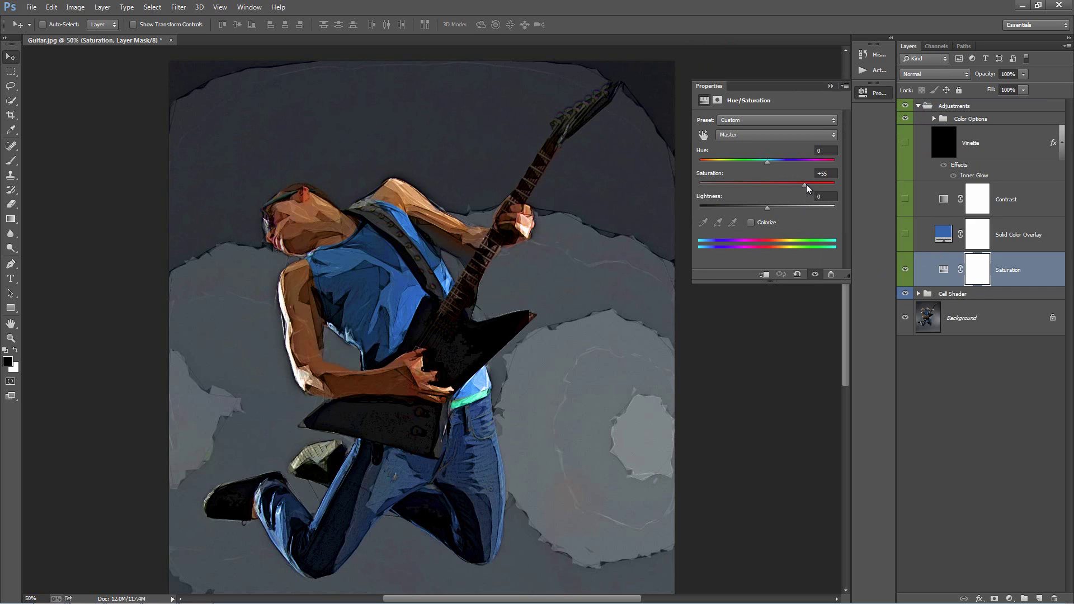
{"action": "left_click_drag", "start_coordinate": [804, 185], "coordinate": [770, 186]}
- Invert the Saturation mask to black and ready a larger white brush
{"action": "left_click", "coordinate": [828, 86]}
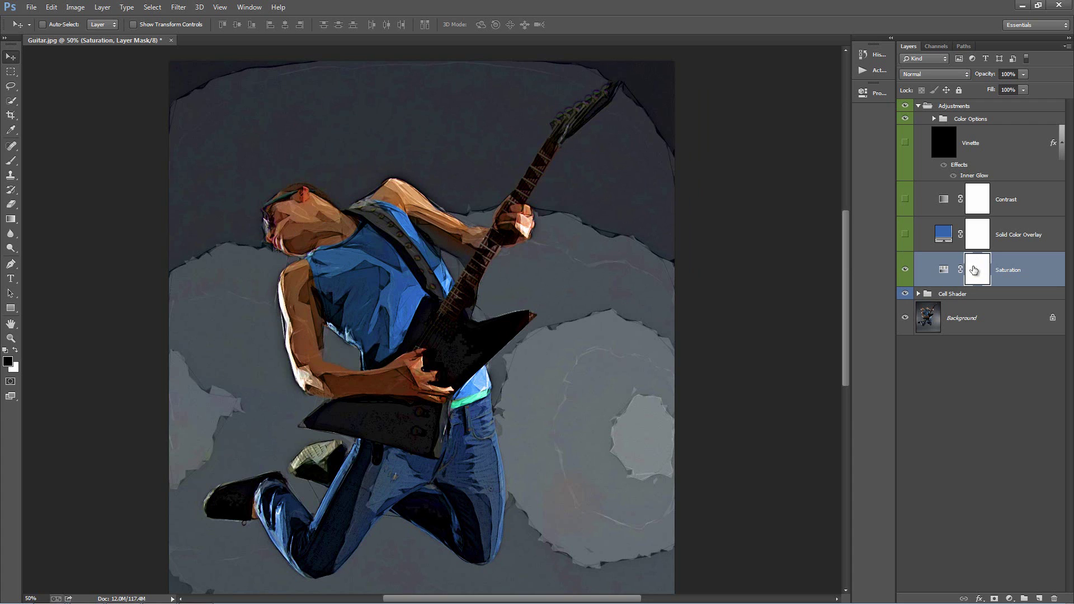
{"action": "key", "text": "ctrl+i"}
{"action": "key", "text": "b"}
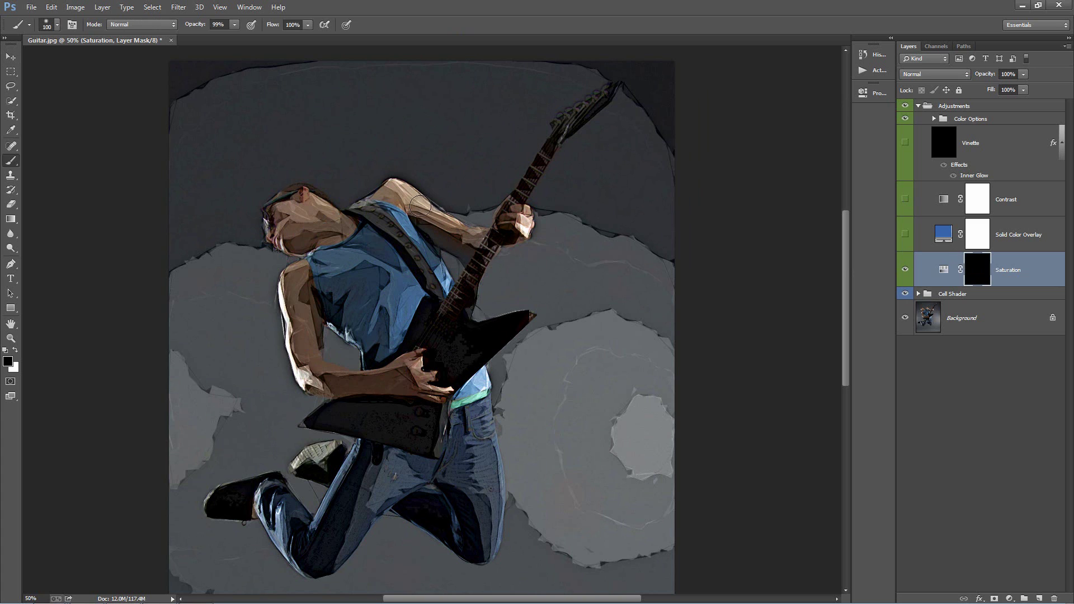
{"action": "key", "text": "x"}
{"action": "key", "text": "bracketright"}
- Paint saturation back onto the guitarist's shoulder, legs, shoe, fretting hand, neck and shirt
{"action": "mouse_move", "coordinate": [394, 193]}
{"action": "left_mouse_down"}
{"action": "mouse_move", "coordinate": [453, 239]}
{"action": "mouse_move", "coordinate": [505, 238]}
{"action": "mouse_move", "coordinate": [483, 245]}
{"action": "mouse_move", "coordinate": [305, 216]}
{"action": "mouse_move", "coordinate": [303, 235]}
{"action": "mouse_move", "coordinate": [311, 220]}
{"action": "mouse_move", "coordinate": [333, 228]}
{"action": "mouse_move", "coordinate": [342, 256]}
{"action": "mouse_move", "coordinate": [375, 259]}
{"action": "mouse_move", "coordinate": [415, 341]}
{"action": "mouse_move", "coordinate": [341, 282]}
{"action": "mouse_move", "coordinate": [315, 307]}
{"action": "mouse_move", "coordinate": [318, 367]}
{"action": "mouse_move", "coordinate": [405, 377]}
{"action": "mouse_move", "coordinate": [357, 374]}
{"action": "mouse_move", "coordinate": [305, 335]}
{"action": "mouse_move", "coordinate": [459, 395]}
{"action": "mouse_move", "coordinate": [469, 445]}
{"action": "left_mouse_up"}
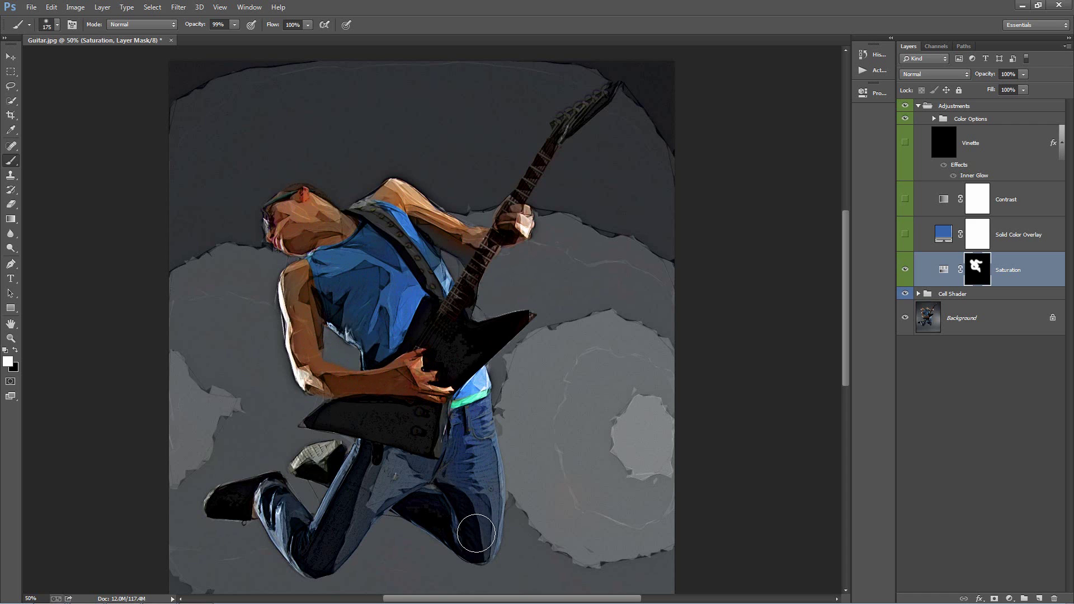
{"action": "mouse_move", "coordinate": [383, 505]}
{"action": "left_mouse_down"}
{"action": "mouse_move", "coordinate": [378, 452]}
{"action": "mouse_move", "coordinate": [390, 436]}
{"action": "mouse_move", "coordinate": [324, 543]}
{"action": "mouse_move", "coordinate": [263, 507]}
{"action": "mouse_move", "coordinate": [327, 456]}
{"action": "left_mouse_up"}
{"action": "mouse_move", "coordinate": [519, 227]}
{"action": "left_mouse_down"}
{"action": "mouse_move", "coordinate": [503, 220]}
{"action": "mouse_move", "coordinate": [502, 230]}
{"action": "left_mouse_up"}
{"action": "mouse_move", "coordinate": [346, 217]}
{"action": "left_mouse_down"}
{"action": "mouse_move", "coordinate": [313, 221]}
{"action": "mouse_move", "coordinate": [343, 271]}
{"action": "mouse_move", "coordinate": [374, 282]}
{"action": "left_mouse_up"}
{"action": "key", "text": "v"}
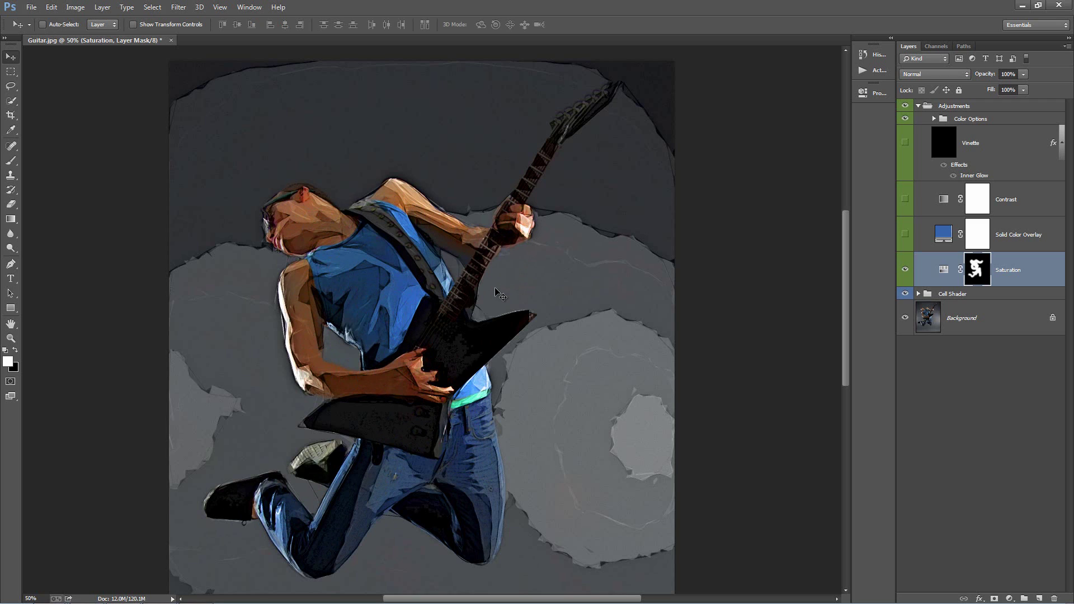
- Expand the Cell Shader group and toggle Edge Details on and off to compare the outlines
{"action": "left_click", "coordinate": [918, 106]}
{"action": "left_click", "coordinate": [929, 118]}
{"action": "left_click", "coordinate": [918, 119]}
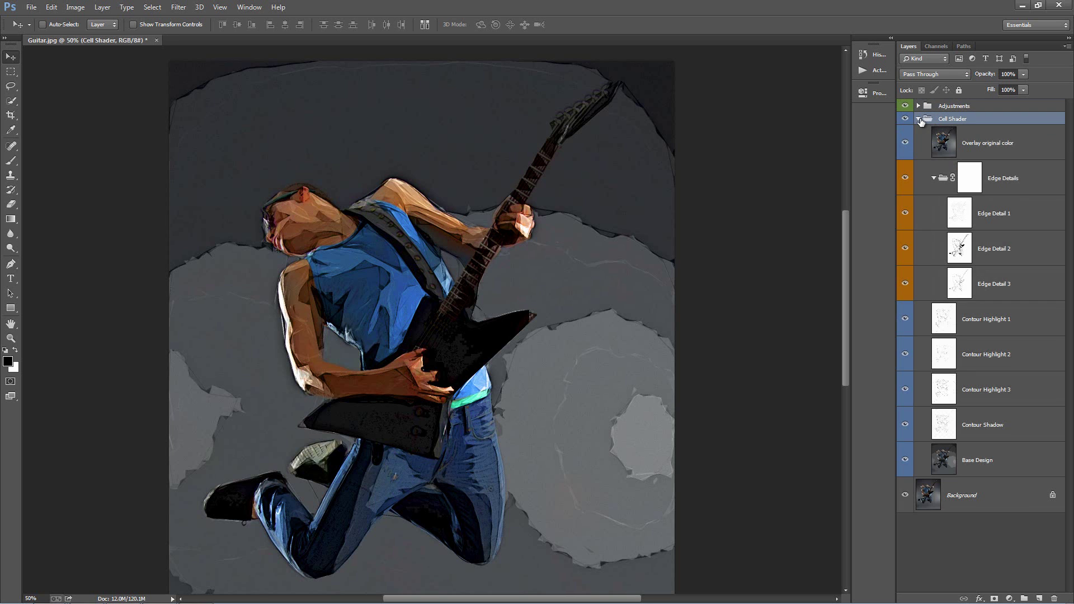
{"action": "left_click", "coordinate": [933, 178]}
{"action": "left_click", "coordinate": [908, 178]}
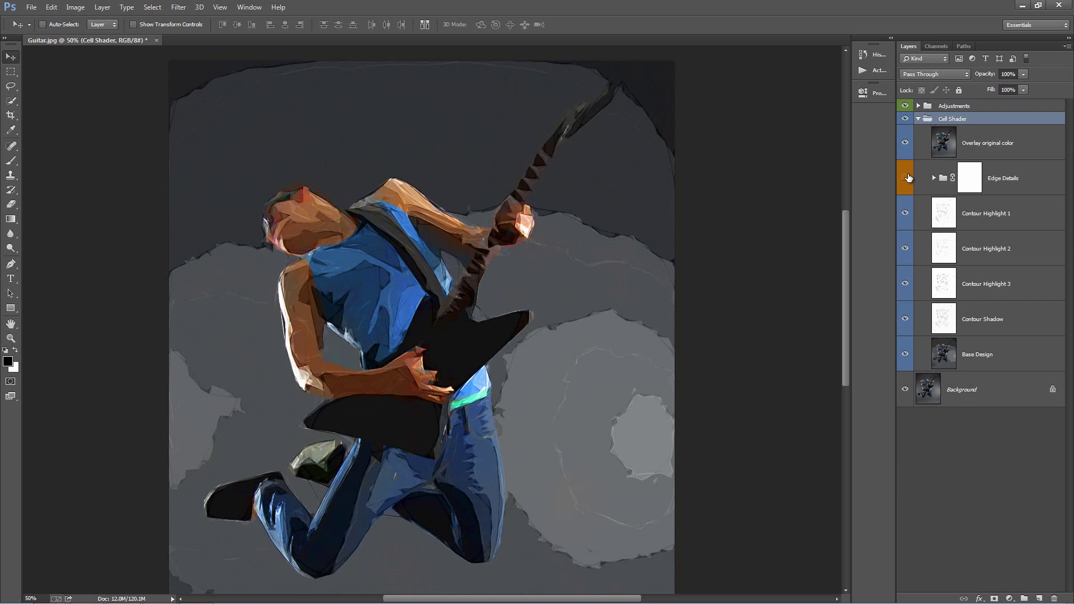
{"action": "left_click", "coordinate": [909, 178]}
{"action": "left_click", "coordinate": [909, 178]}
{"action": "left_click", "coordinate": [909, 178]}
{"action": "left_click", "coordinate": [908, 177]}
{"action": "left_click", "coordinate": [909, 178]}
- Invert the Edge Details mask, then paint white over the face, hand, guitar neck, strap and forearm
{"action": "left_click", "coordinate": [975, 181]}
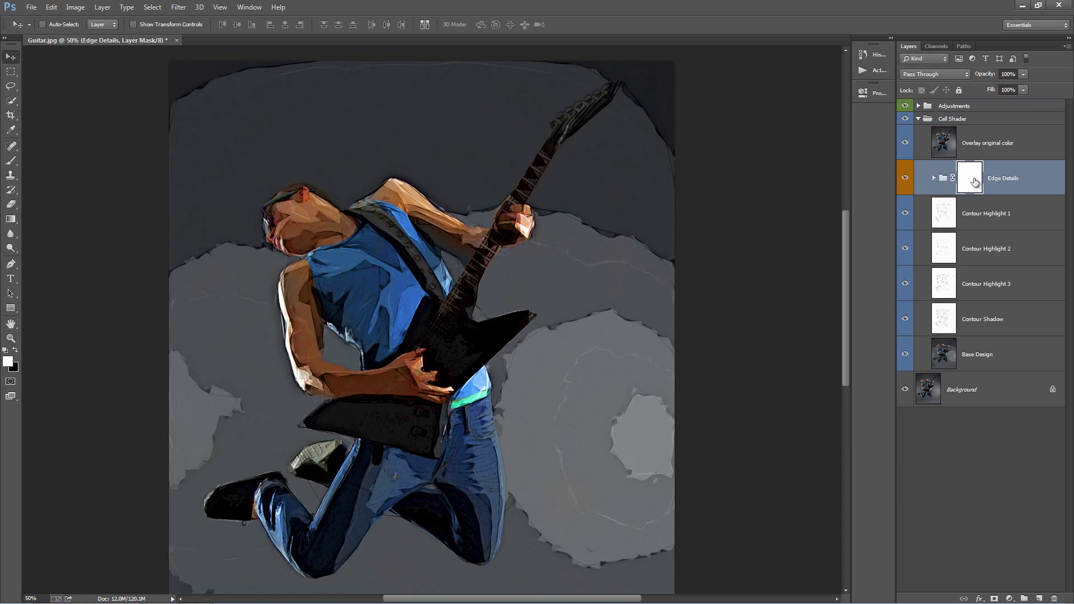
{"action": "key", "text": "ctrl+i"}
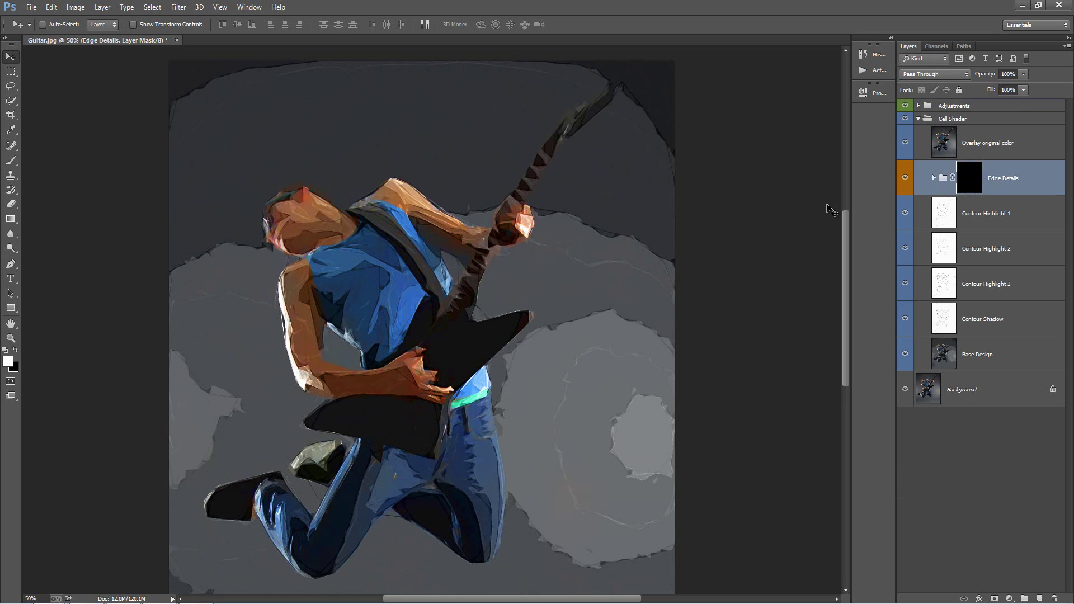
{"action": "key", "text": "b"}
{"action": "mouse_move", "coordinate": [276, 221]}
{"action": "left_mouse_down"}
{"action": "mouse_move", "coordinate": [282, 247]}
{"action": "mouse_move", "coordinate": [283, 223]}
{"action": "mouse_move", "coordinate": [345, 249]}
{"action": "mouse_move", "coordinate": [307, 294]}
{"action": "mouse_move", "coordinate": [300, 273]}
{"action": "mouse_move", "coordinate": [315, 373]}
{"action": "mouse_move", "coordinate": [418, 381]}
{"action": "mouse_move", "coordinate": [462, 286]}
{"action": "mouse_move", "coordinate": [476, 300]}
{"action": "mouse_move", "coordinate": [458, 301]}
{"action": "mouse_move", "coordinate": [406, 366]}
{"action": "mouse_move", "coordinate": [423, 403]}
{"action": "mouse_move", "coordinate": [417, 428]}
{"action": "mouse_move", "coordinate": [443, 432]}
{"action": "mouse_move", "coordinate": [329, 426]}
{"action": "mouse_move", "coordinate": [267, 501]}
{"action": "mouse_move", "coordinate": [218, 500]}
{"action": "mouse_move", "coordinate": [317, 479]}
{"action": "mouse_move", "coordinate": [316, 466]}
{"action": "mouse_move", "coordinate": [351, 466]}
{"action": "left_mouse_up"}
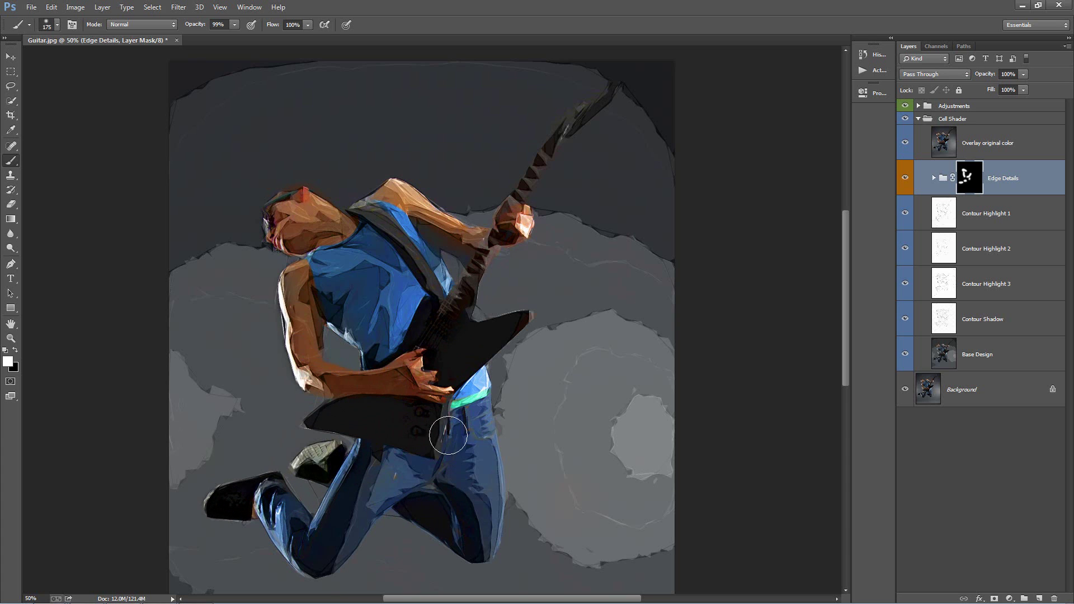
{"action": "mouse_move", "coordinate": [526, 230]}
{"action": "left_mouse_down"}
{"action": "mouse_move", "coordinate": [502, 234]}
{"action": "mouse_move", "coordinate": [611, 90]}
{"action": "mouse_move", "coordinate": [560, 137]}
{"action": "mouse_move", "coordinate": [460, 292]}
{"action": "left_mouse_up"}
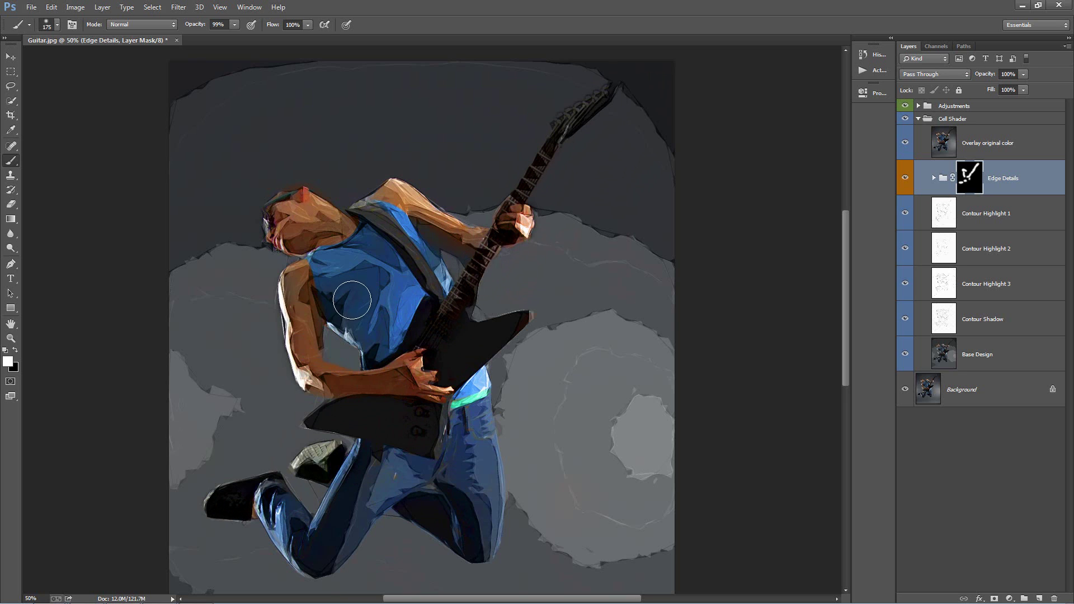
{"action": "key", "text": "x"}
{"action": "key", "text": "x"}
{"action": "key", "text": "x"}
{"action": "key", "text": "x"}
{"action": "mouse_move", "coordinate": [439, 283]}
{"action": "left_mouse_down"}
{"action": "mouse_move", "coordinate": [389, 218]}
{"action": "mouse_move", "coordinate": [362, 206]}
{"action": "mouse_move", "coordinate": [428, 288]}
{"action": "mouse_move", "coordinate": [415, 259]}
{"action": "left_mouse_up"}
{"action": "mouse_move", "coordinate": [346, 378]}
{"action": "left_mouse_down"}
{"action": "mouse_move", "coordinate": [336, 384]}
{"action": "mouse_move", "coordinate": [344, 376]}
{"action": "left_mouse_up"}
- Zoom in on the guitar body and ready a smaller brush with swapped mask colours
{"action": "key", "text": "z"}
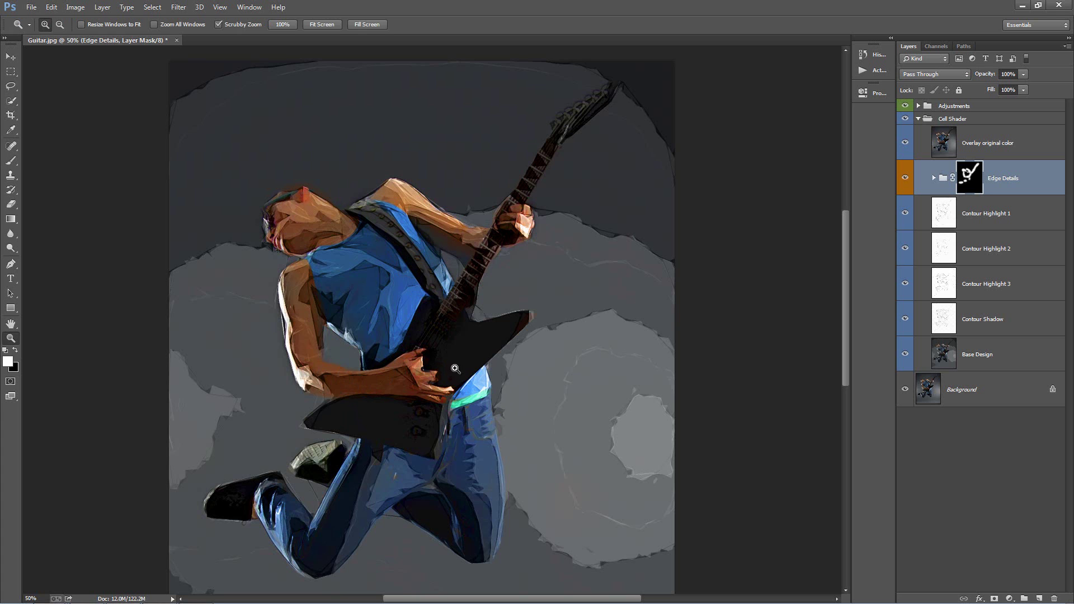
{"action": "mouse_move", "coordinate": [444, 372]}
{"action": "left_mouse_down"}
{"action": "mouse_move", "coordinate": [499, 360]}
{"action": "mouse_move", "coordinate": [500, 280]}
{"action": "left_mouse_up"}
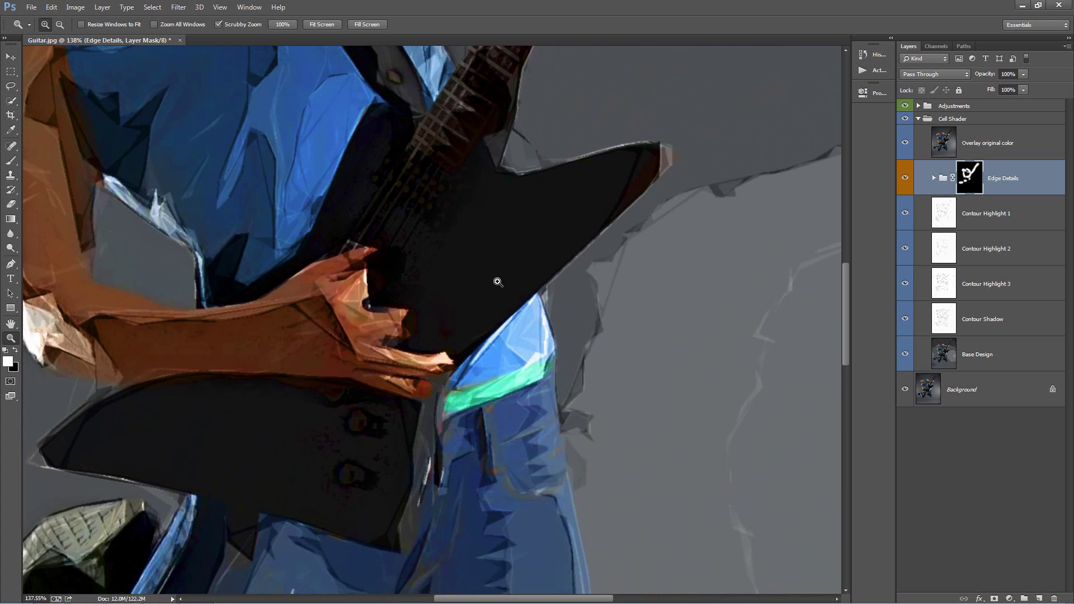
{"action": "key", "text": "b"}
{"action": "key", "text": "bracketleft"}
{"action": "key", "text": "bracketleft"}
{"action": "key", "text": "bracketleft"}
{"action": "key", "text": "bracketleft"}
{"action": "key", "text": "bracketleft"}
{"action": "key", "text": "x"}
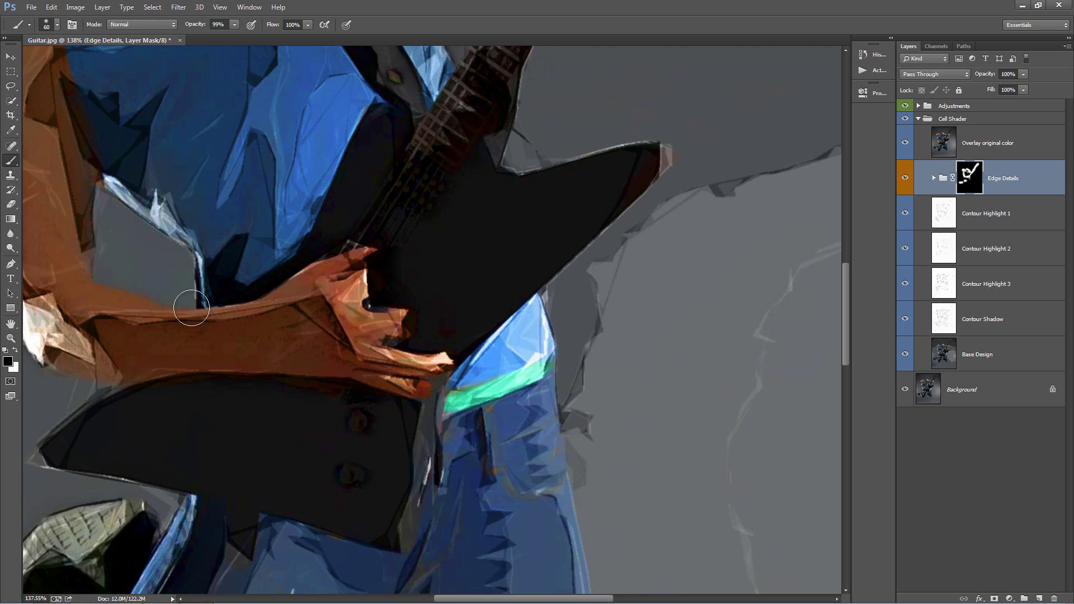
- Paint along the forearm on the Edge Details mask to lighten the shadow under the arm, then fit the image on screen
{"action": "left_click_drag", "start_coordinate": [291, 329], "coordinate": [364, 354]}
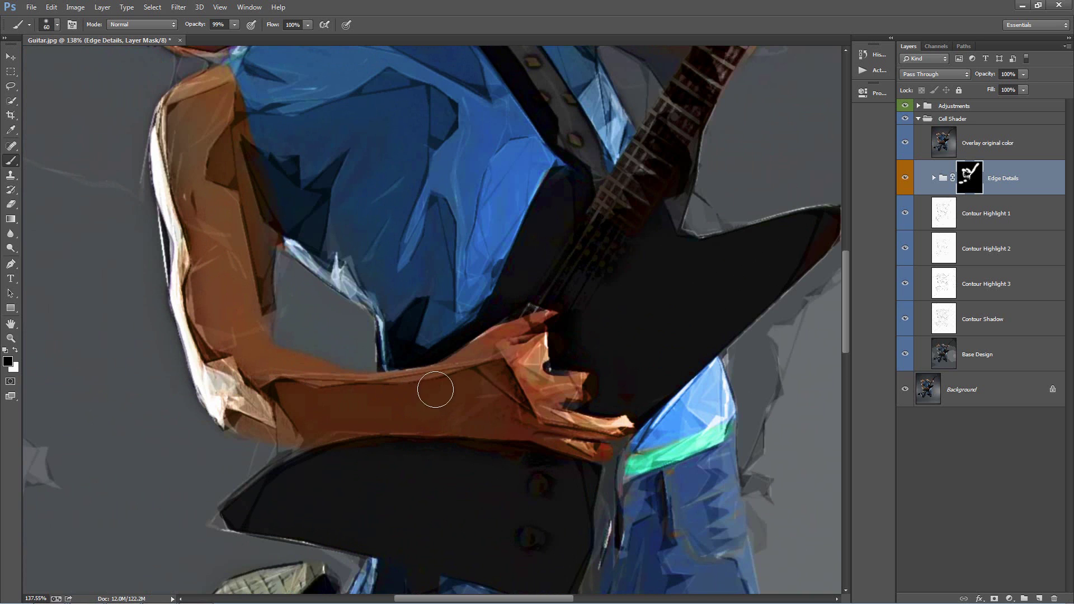
{"action": "left_click_drag", "start_coordinate": [354, 292], "coordinate": [387, 391]}
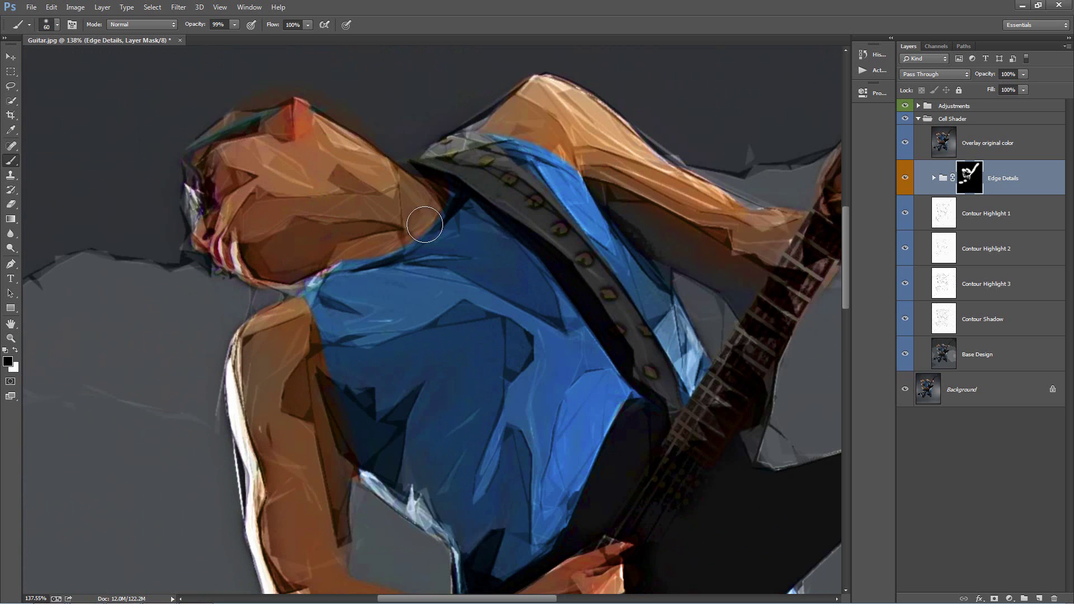
{"action": "left_click_drag", "start_coordinate": [337, 239], "coordinate": [62, 289]}
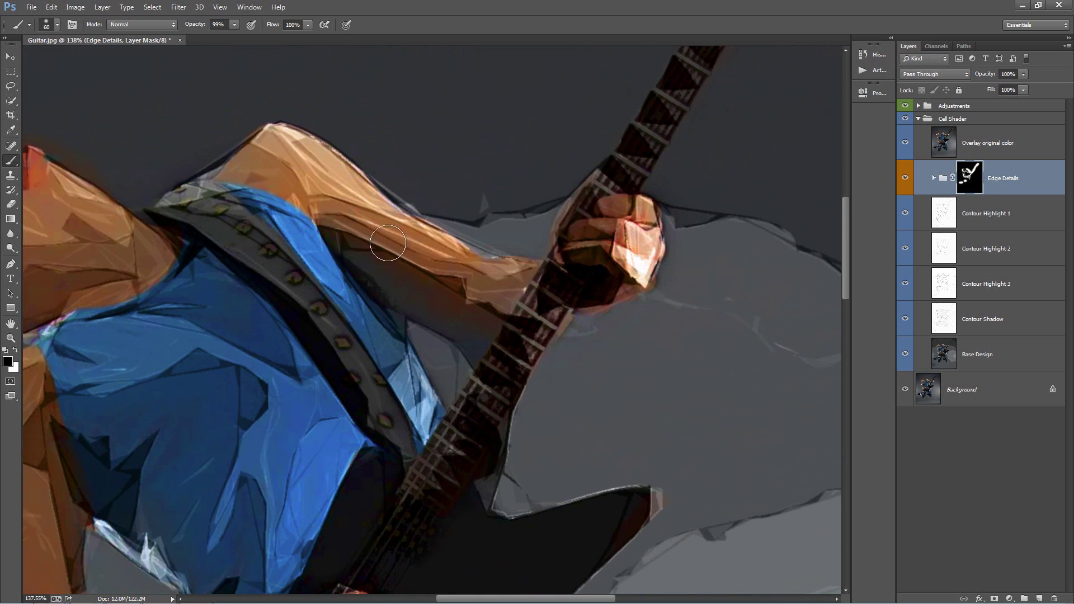
{"action": "mouse_move", "coordinate": [384, 240]}
{"action": "left_mouse_down"}
{"action": "mouse_move", "coordinate": [411, 274]}
{"action": "mouse_move", "coordinate": [393, 309]}
{"action": "mouse_move", "coordinate": [470, 313]}
{"action": "mouse_move", "coordinate": [524, 305]}
{"action": "mouse_move", "coordinate": [542, 275]}
{"action": "mouse_move", "coordinate": [612, 225]}
{"action": "mouse_move", "coordinate": [624, 253]}
{"action": "mouse_move", "coordinate": [645, 247]}
{"action": "left_mouse_up"}
{"action": "key", "text": "ctrl+0"}
{"action": "key", "text": "v"}
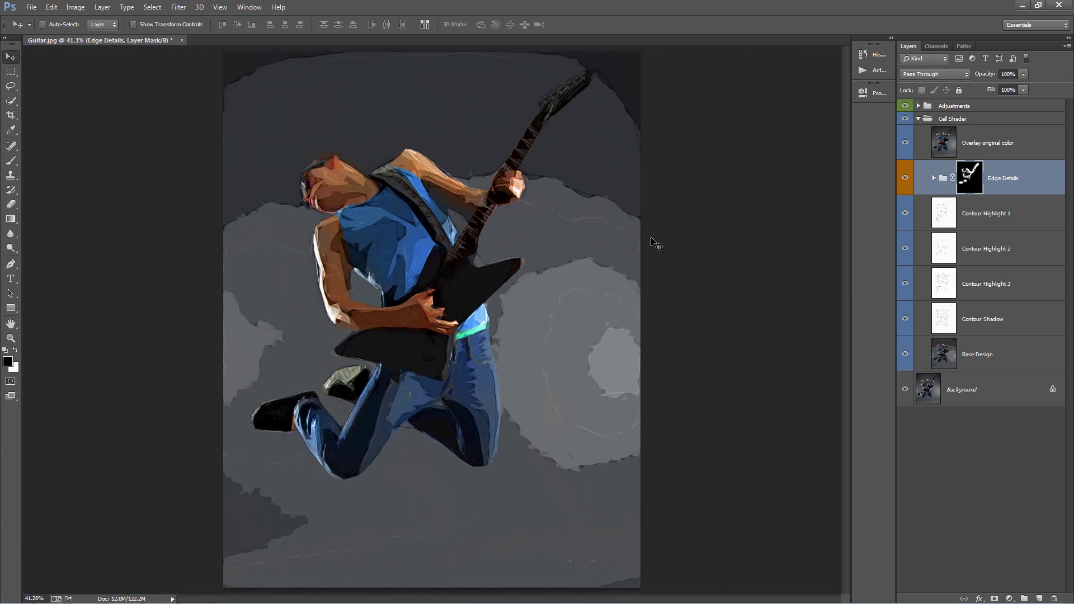
{"action": "left_click", "coordinate": [961, 211]}
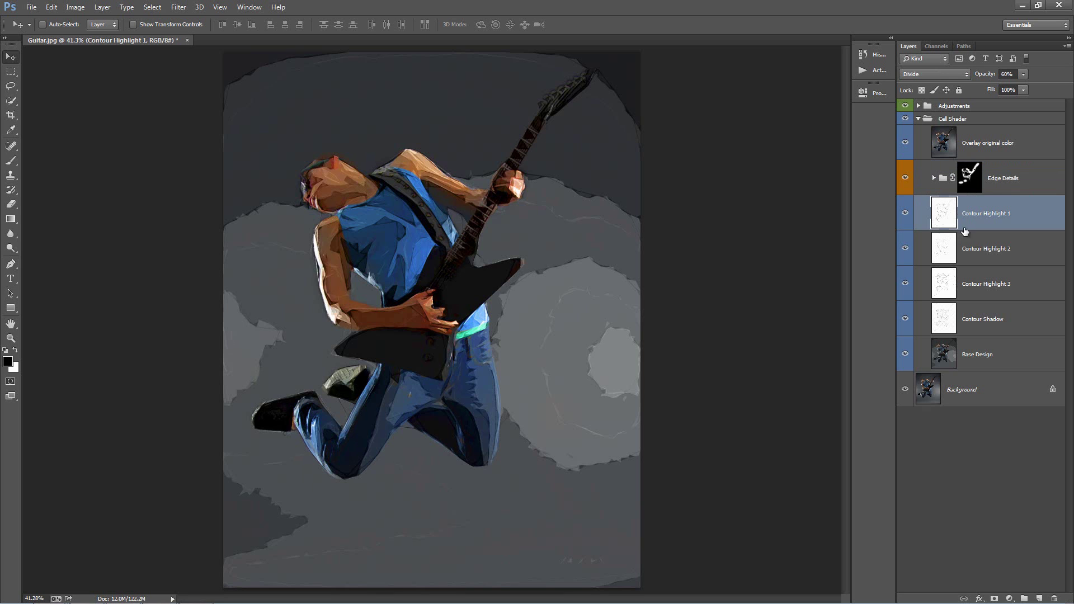
{"action": "left_click", "coordinate": [991, 311]}
{"action": "left_click", "coordinate": [1001, 351]}
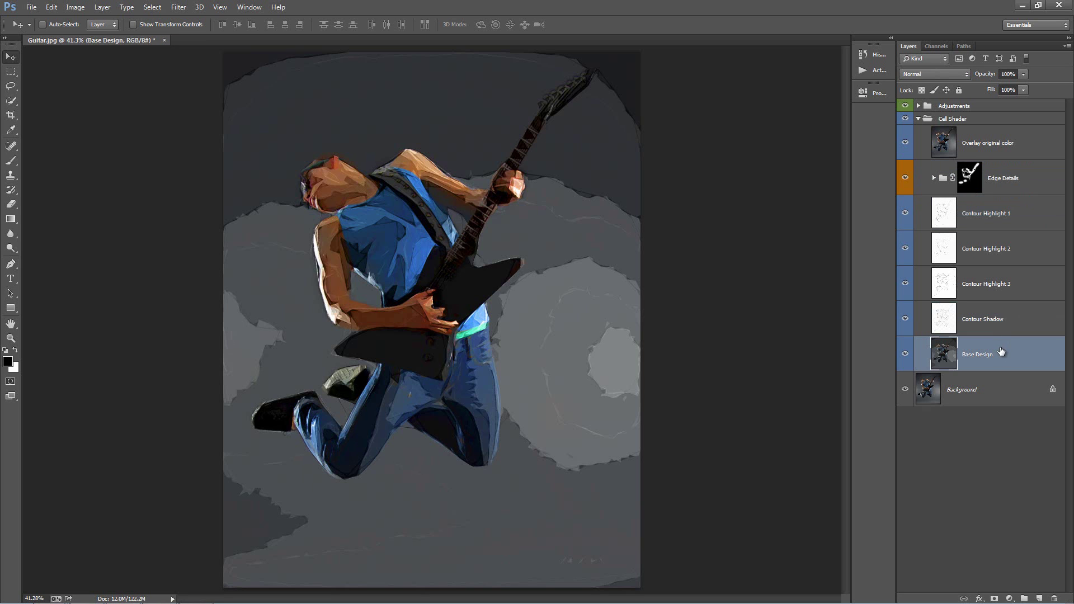
{"action": "key", "text": "ctrl+plus"}
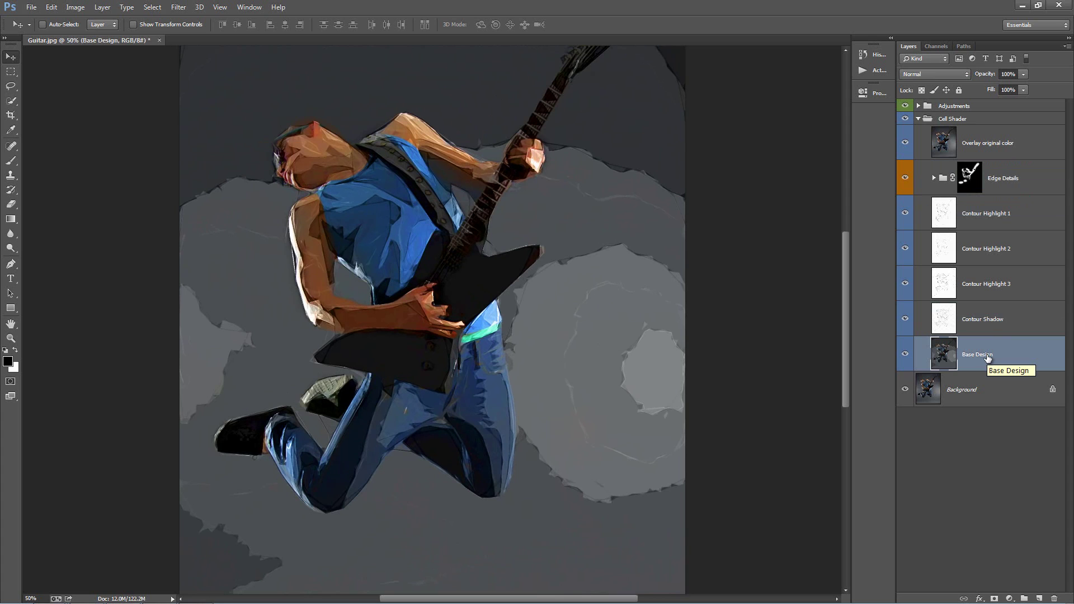
{"action": "key", "text": "space"}
{"action": "left_click_drag", "start_coordinate": [602, 315], "coordinate": [639, 342]}
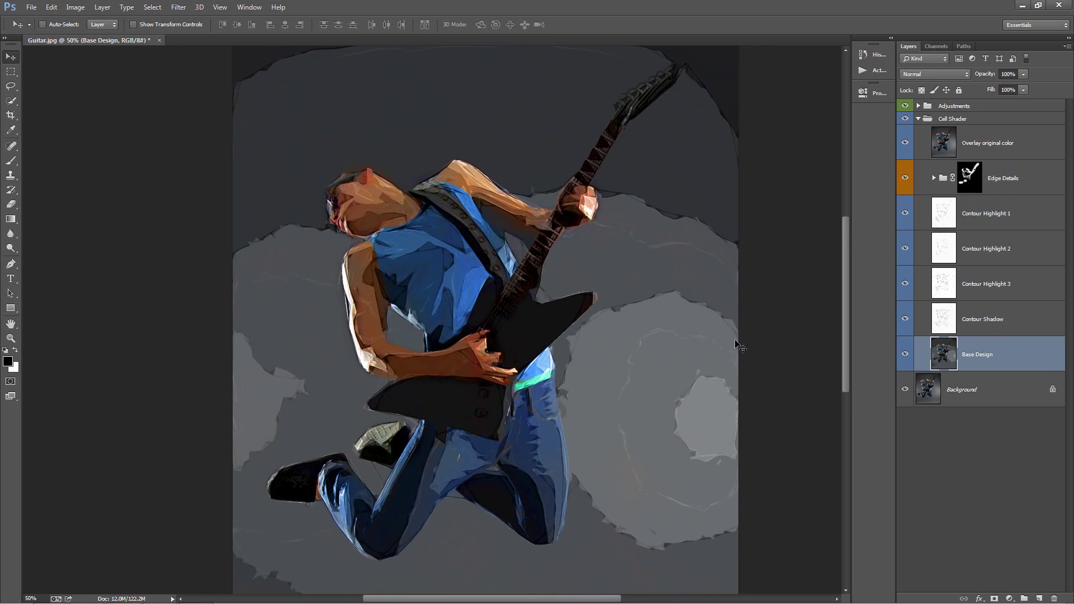
{"action": "left_click", "coordinate": [904, 356]}
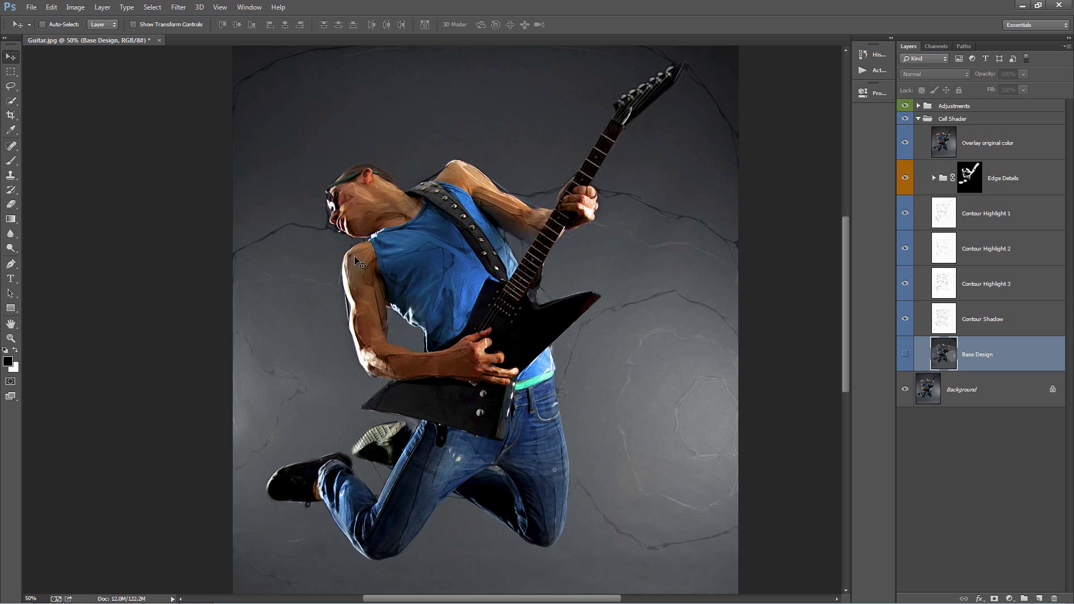
{"action": "left_click", "coordinate": [905, 354]}
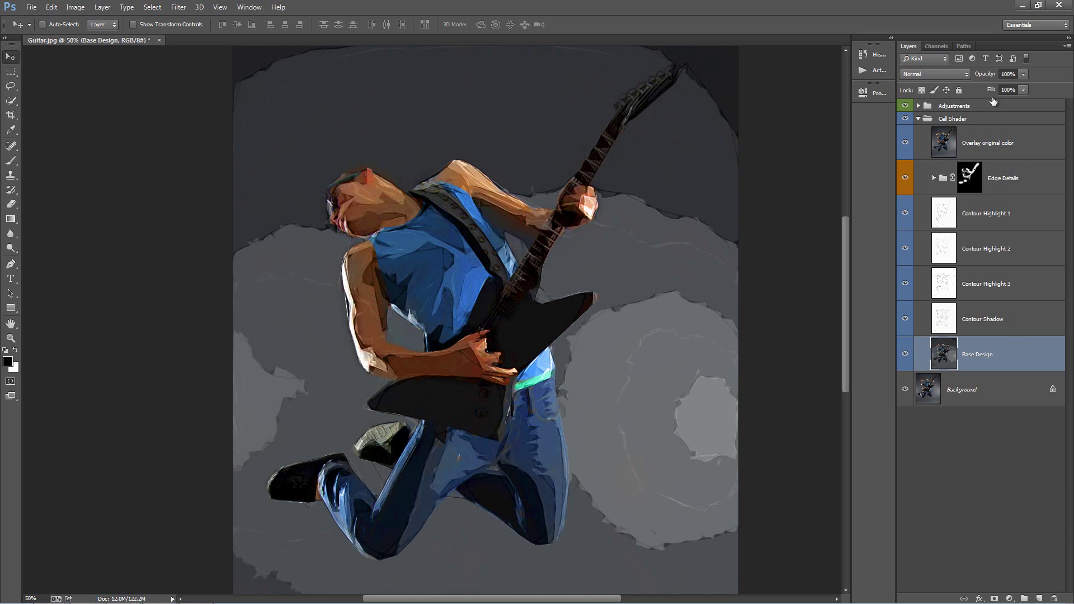
{"action": "left_click_drag", "start_coordinate": [979, 77], "coordinate": [751, 90]}
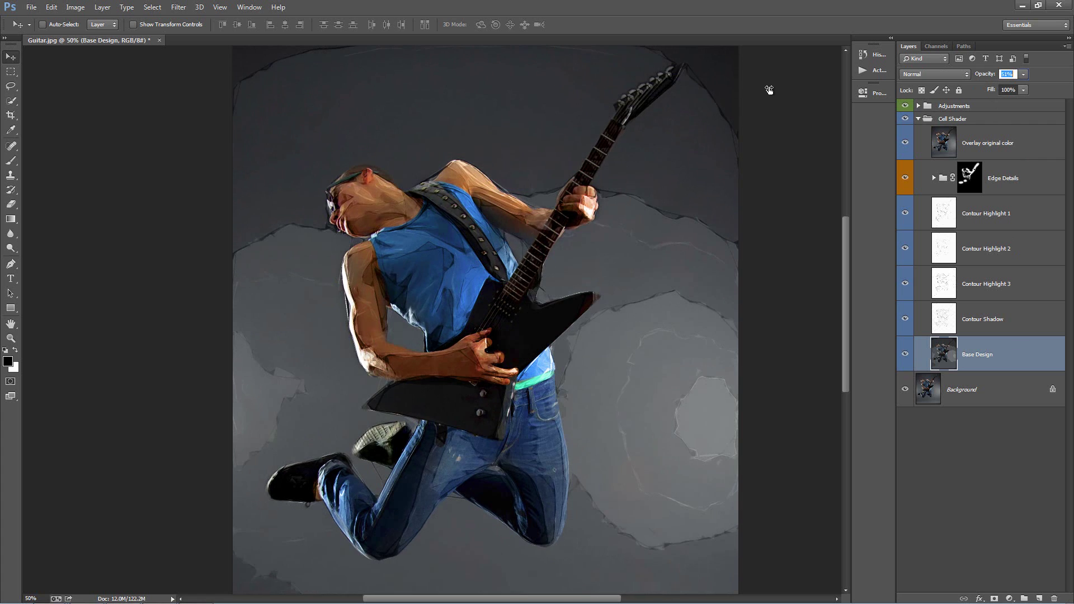
{"action": "left_click_drag", "start_coordinate": [777, 90], "coordinate": [782, 93]}
{"action": "left_click_drag", "start_coordinate": [986, 77], "coordinate": [561, 219]}
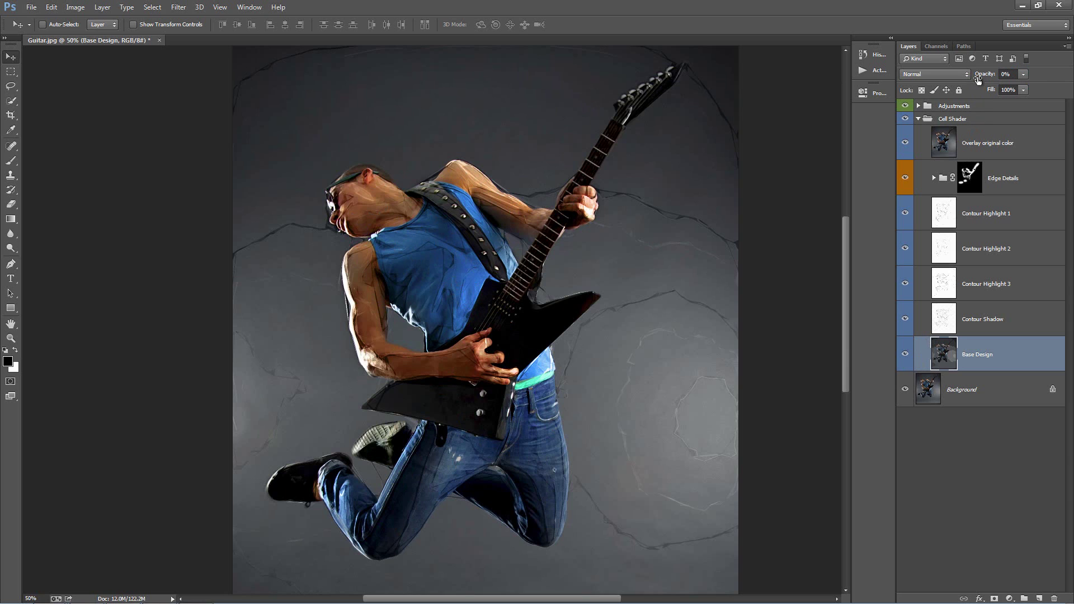
{"action": "left_click_drag", "start_coordinate": [979, 78], "coordinate": [1058, 82]}
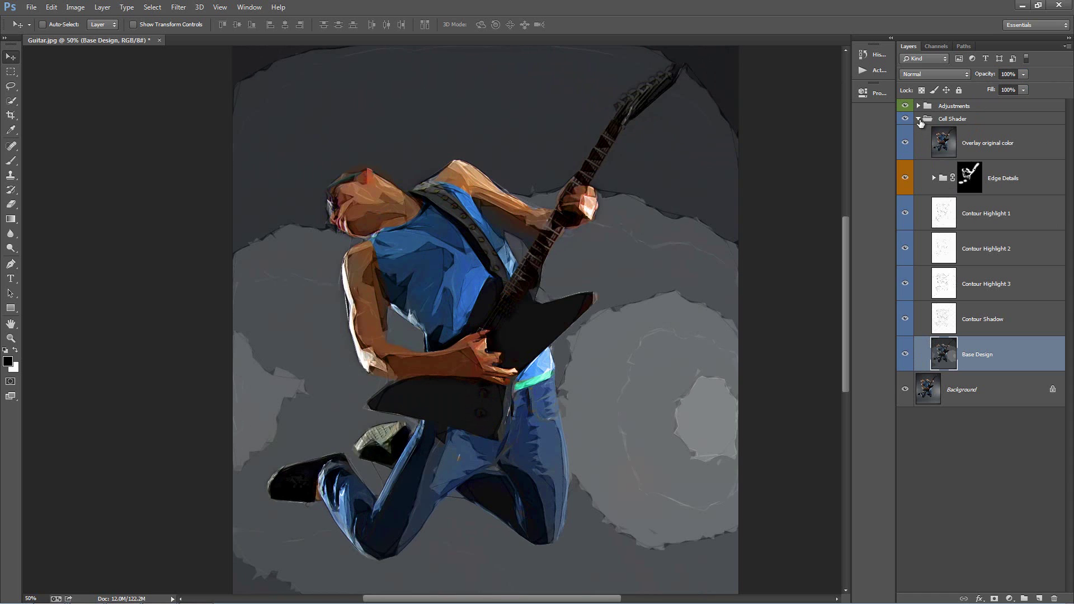
- Collapse Cell Shader, open Adjustments, compare the Contrast layer, leave it hidden, and enable Vinette
{"action": "left_click", "coordinate": [919, 119]}
{"action": "left_click", "coordinate": [974, 108]}
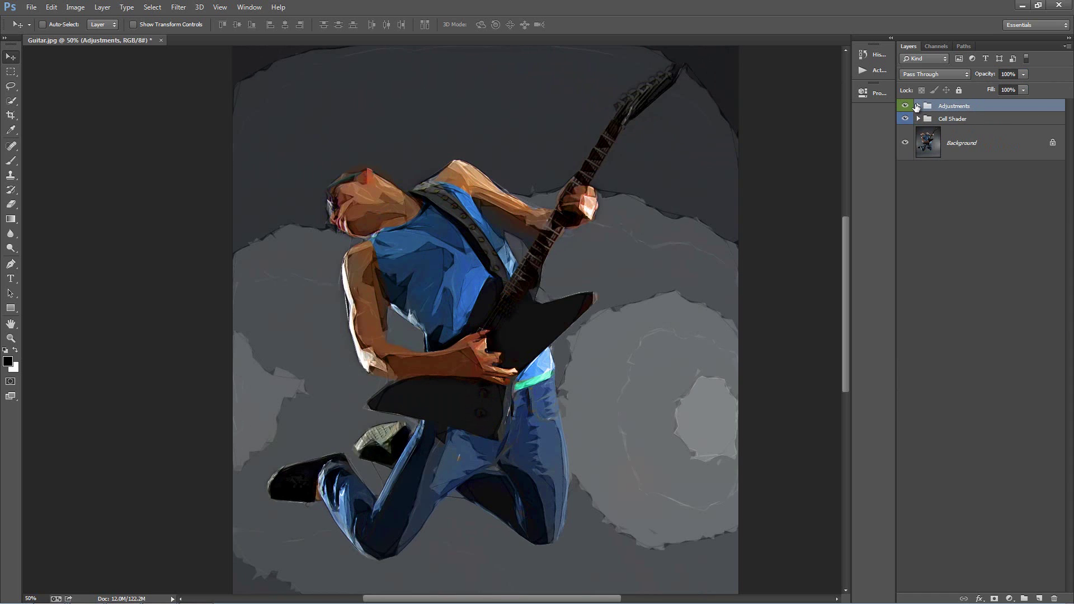
{"action": "left_click", "coordinate": [918, 106]}
{"action": "left_click", "coordinate": [1010, 276]}
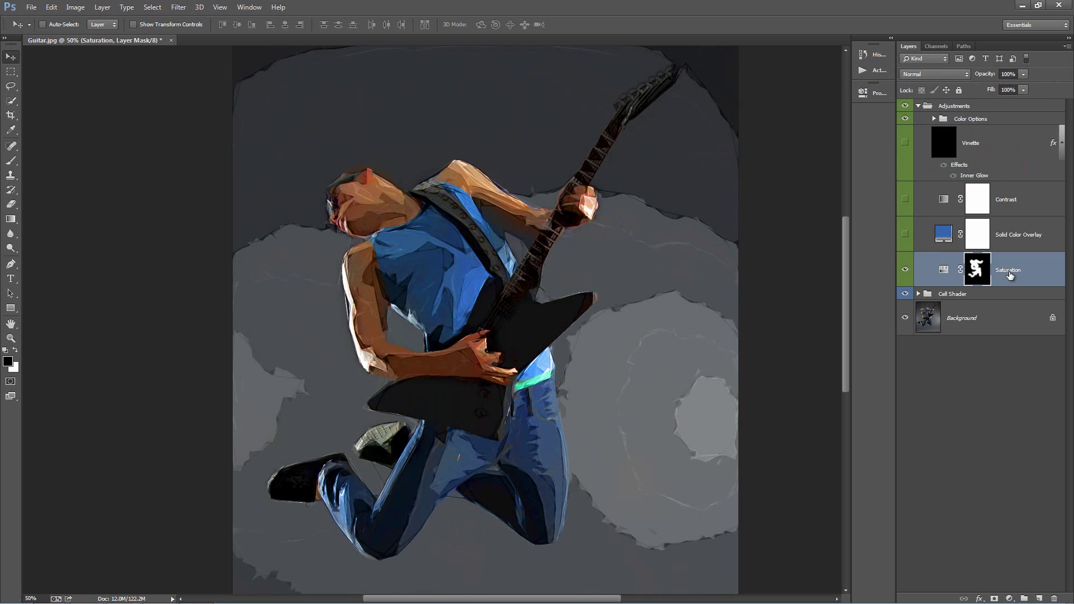
{"action": "left_click", "coordinate": [905, 200]}
{"action": "left_click", "coordinate": [905, 200]}
{"action": "left_click", "coordinate": [906, 199]}
{"action": "left_click", "coordinate": [905, 200]}
{"action": "left_click", "coordinate": [908, 146]}
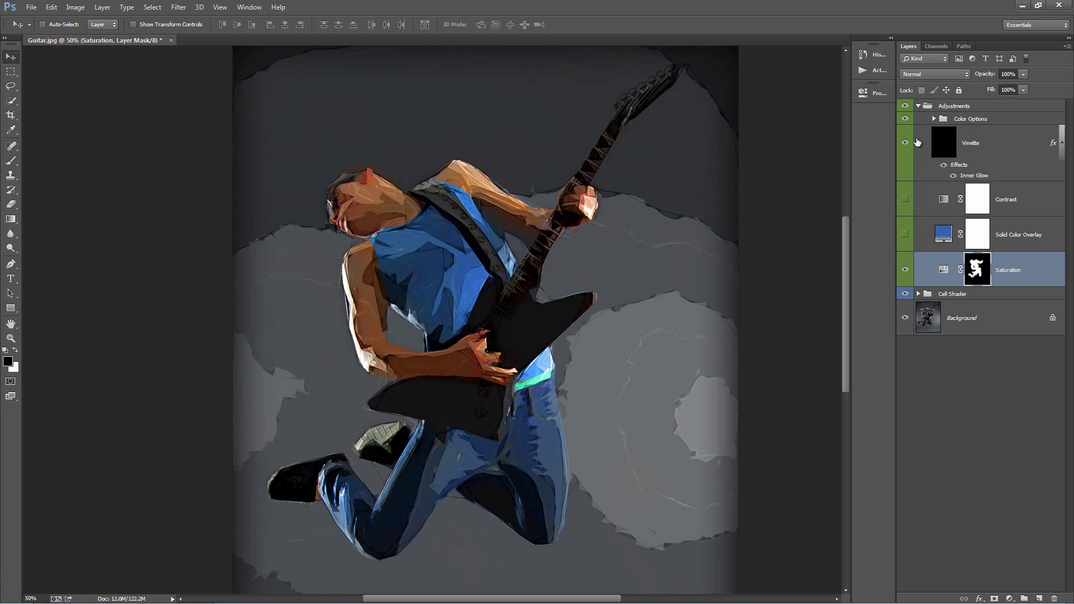
- Preview Color 1 and Color 2, keep only the teal Color 3 tint, and hide Vinette
{"action": "left_click", "coordinate": [935, 119]}
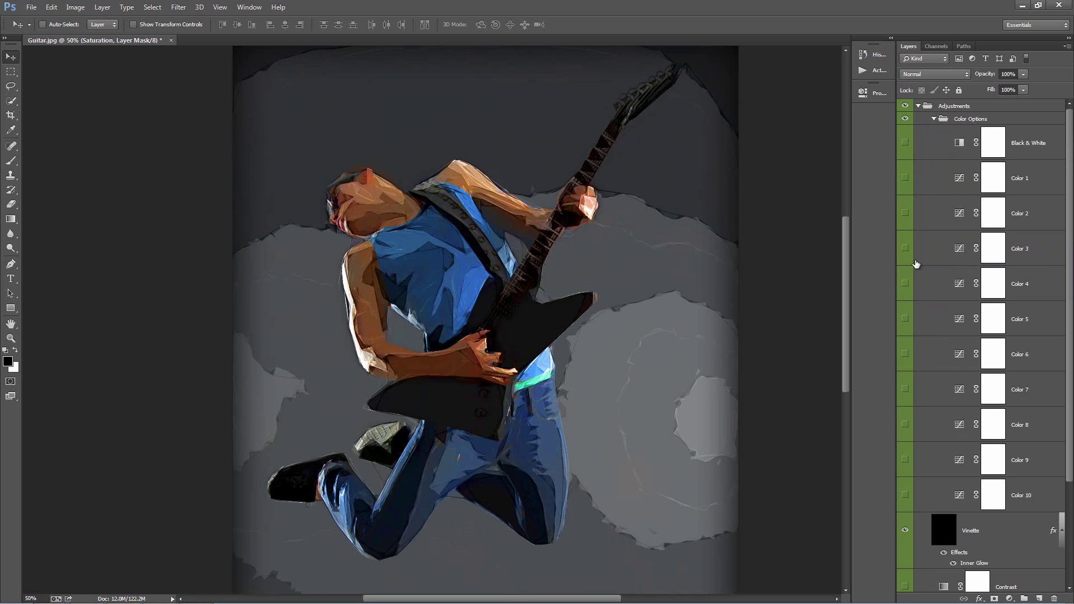
{"action": "left_click", "coordinate": [905, 178]}
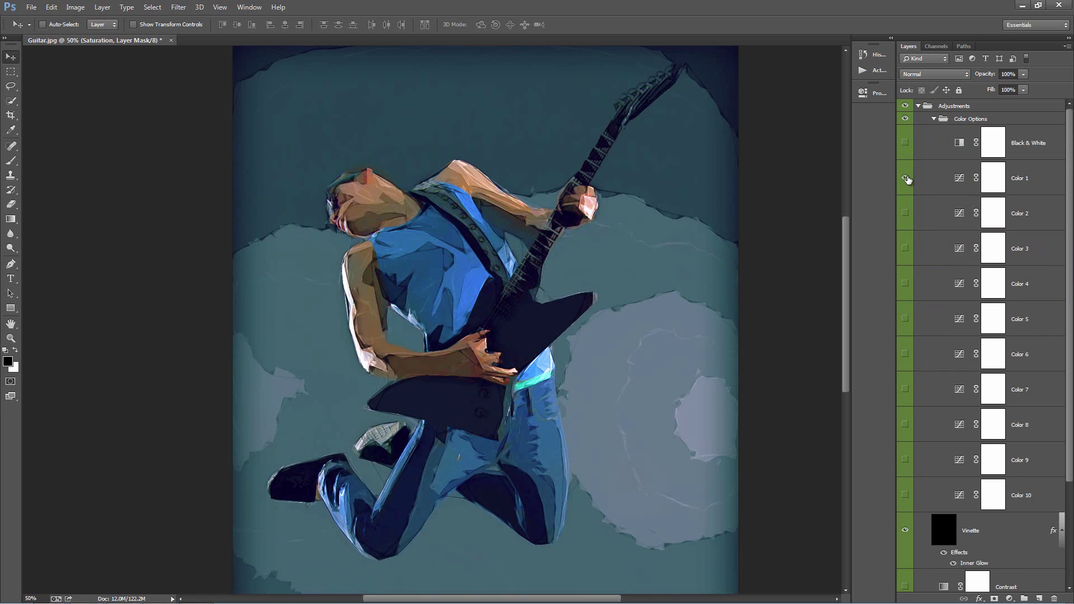
{"action": "left_click", "coordinate": [905, 179]}
{"action": "left_click", "coordinate": [905, 214]}
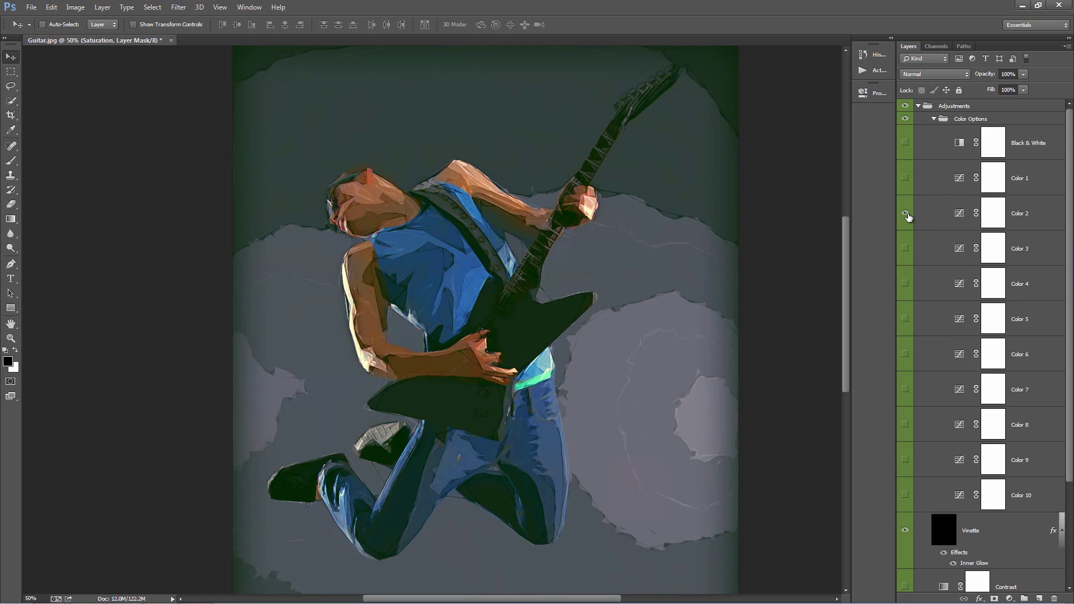
{"action": "left_click", "coordinate": [906, 214]}
{"action": "left_click", "coordinate": [905, 249]}
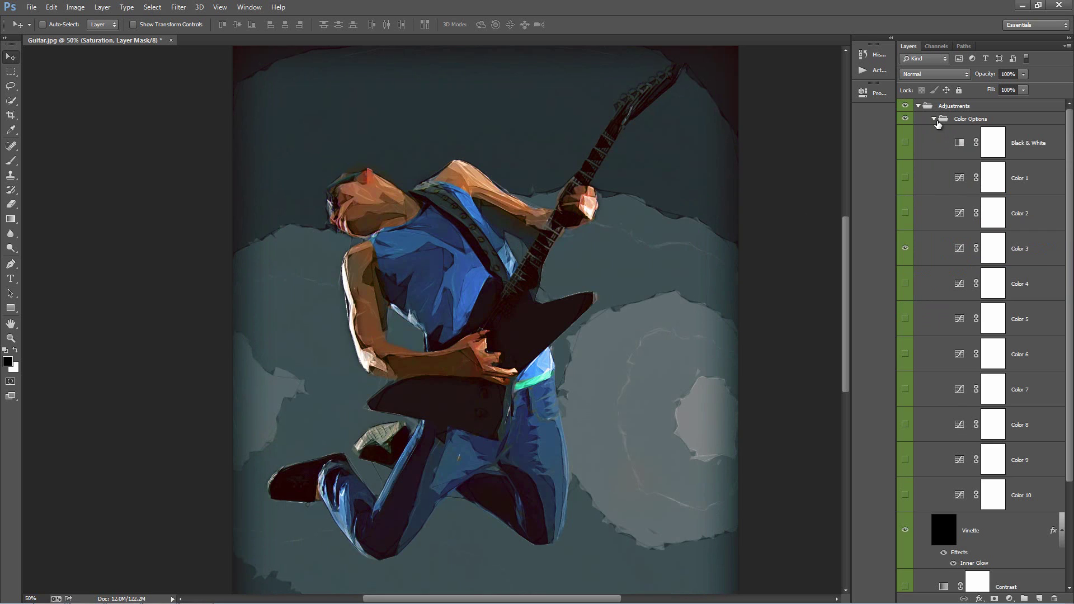
{"action": "left_click", "coordinate": [934, 119]}
{"action": "left_click", "coordinate": [906, 144]}
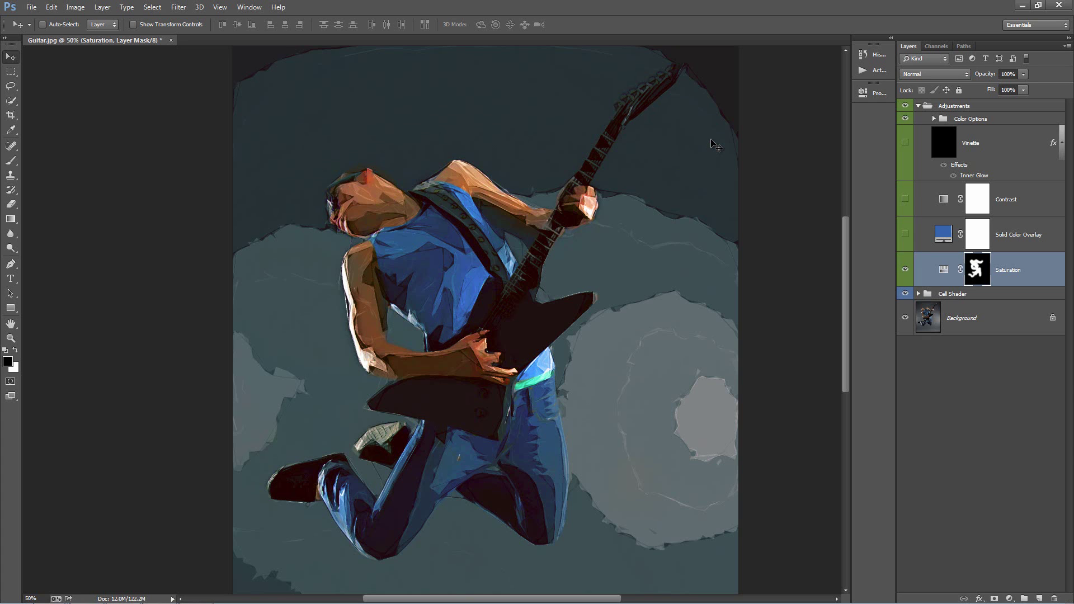
{"action": "key", "text": "ctrl+minus"}
- Return to 50% zoom, collapse the Adjustments group, and toggle the effect groups to compare with the original
{"action": "key", "text": "ctrl+plus"}
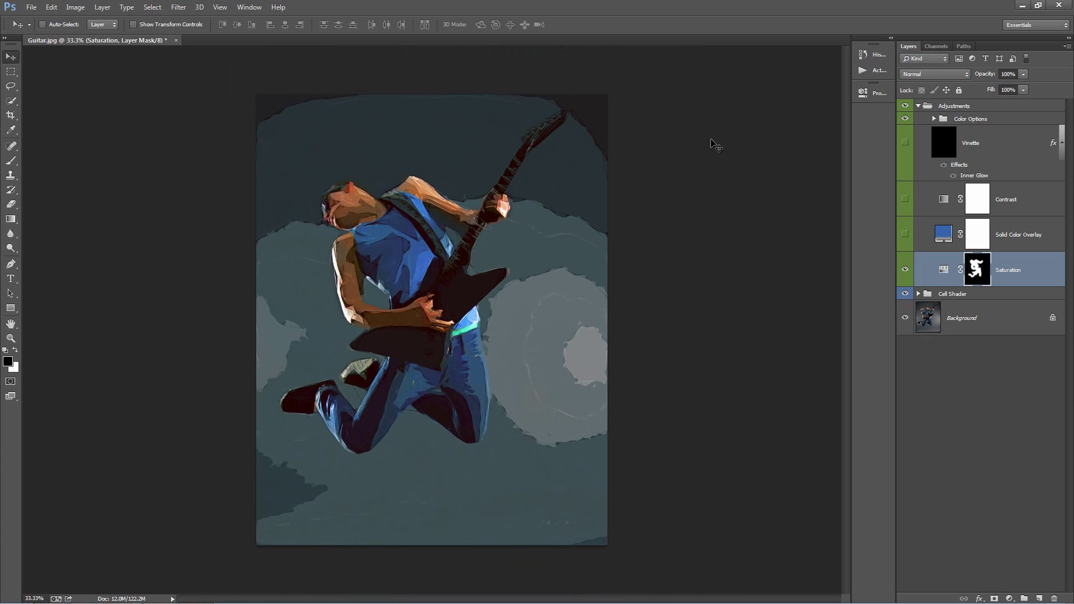
{"action": "left_click_drag", "start_coordinate": [709, 137], "coordinate": [753, 206]}
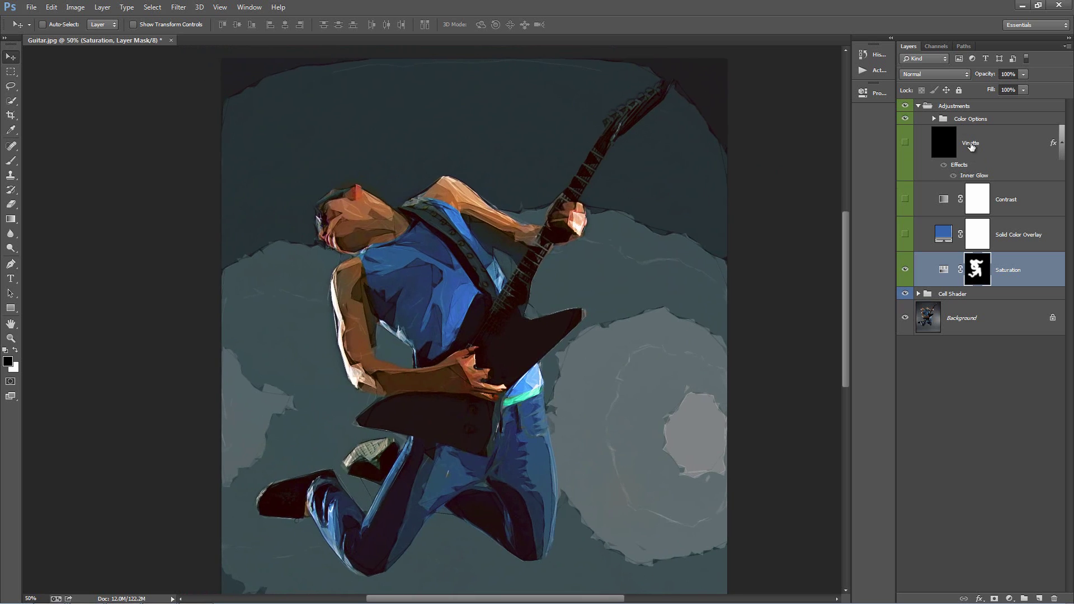
{"action": "left_click", "coordinate": [941, 110]}
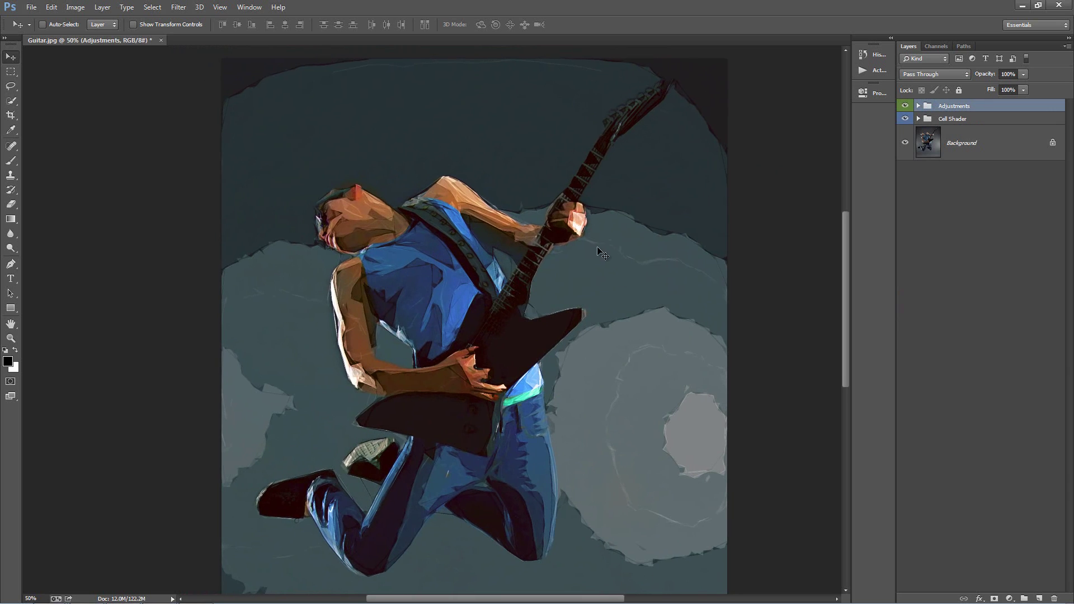
{"action": "left_click_drag", "start_coordinate": [606, 254], "coordinate": [622, 228]}
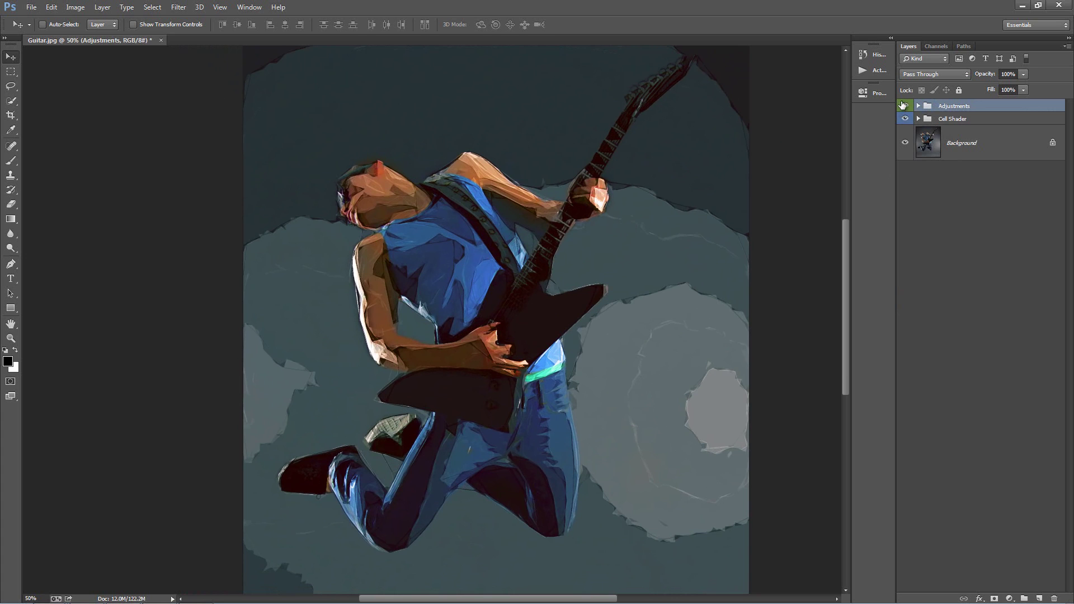
{"action": "mouse_move", "coordinate": [905, 106]}
{"action": "left_mouse_down"}
{"action": "mouse_move", "coordinate": [906, 120]}
{"action": "mouse_move", "coordinate": [906, 108]}
{"action": "left_mouse_up"}
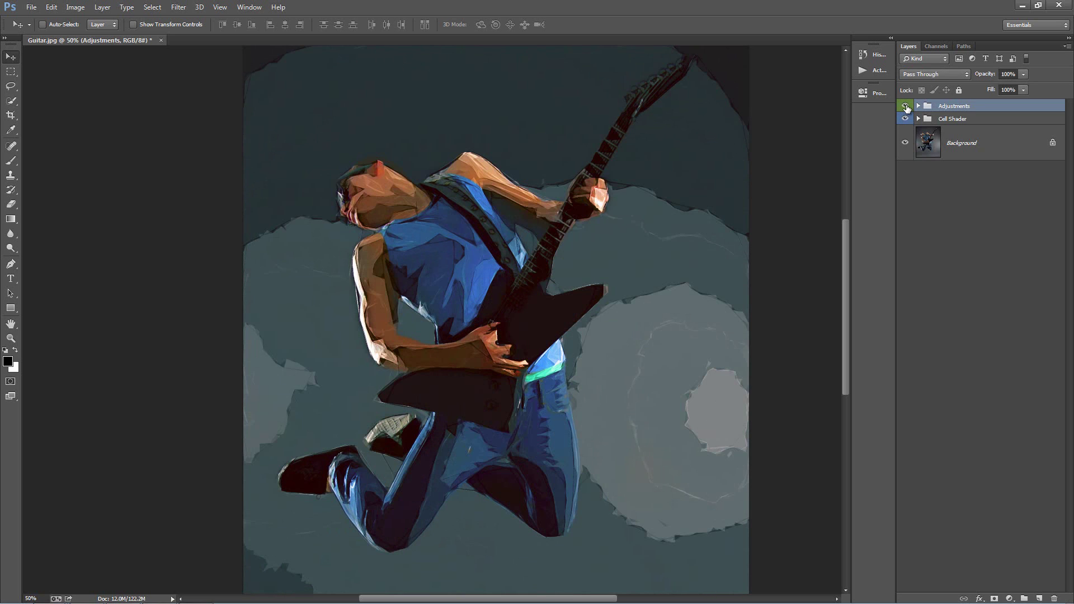